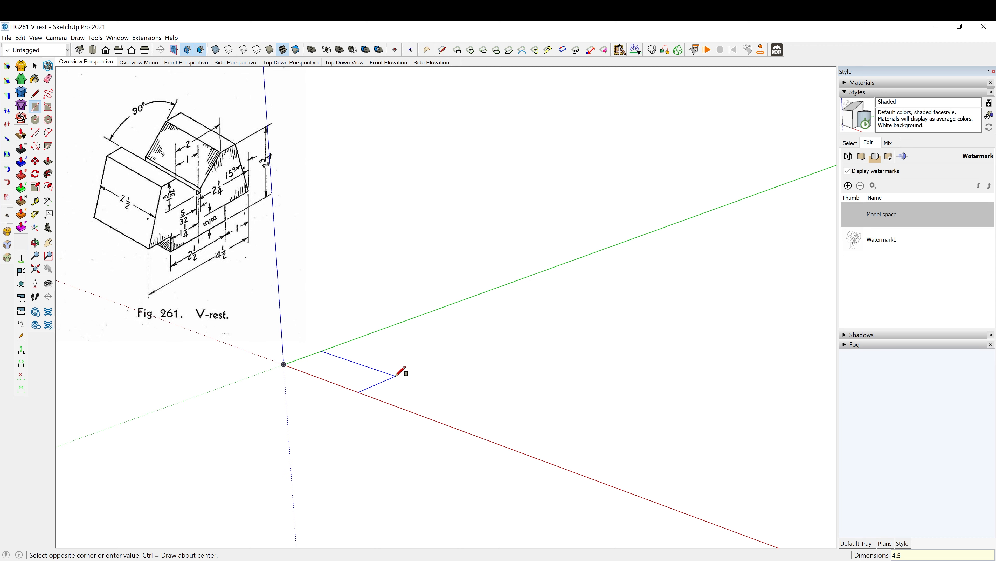
- Draw a 4.5 by 2.5 inch rectangle on the ground plane from the origin
{"action": "key", "text": "Return"}
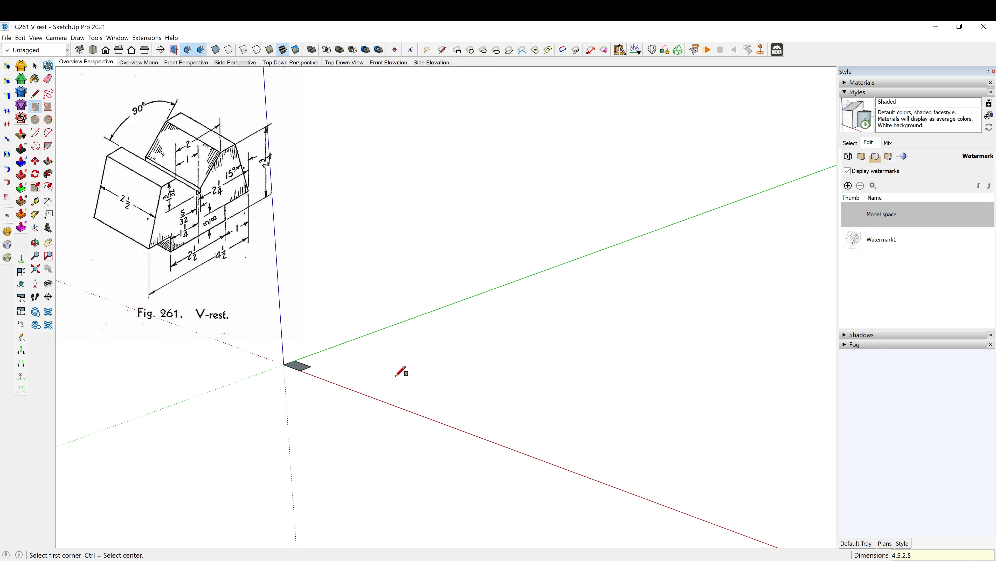
{"action": "key", "text": "shift+z"}
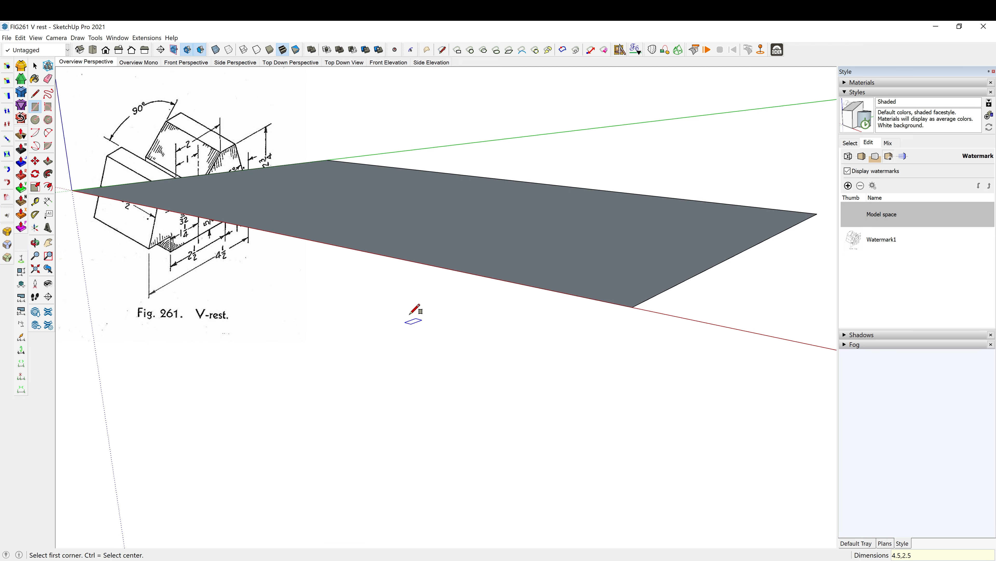
{"action": "scroll", "coordinate": [490, 351], "scroll_direction": "down", "scroll_amount": 5}
{"action": "scroll", "coordinate": [478, 449], "scroll_direction": "down", "scroll_amount": 2}
{"action": "scroll", "coordinate": [444, 318], "scroll_direction": "up", "scroll_amount": 2}
{"action": "middle_click_drag", "start_coordinate": [435, 353], "coordinate": [443, 390]}
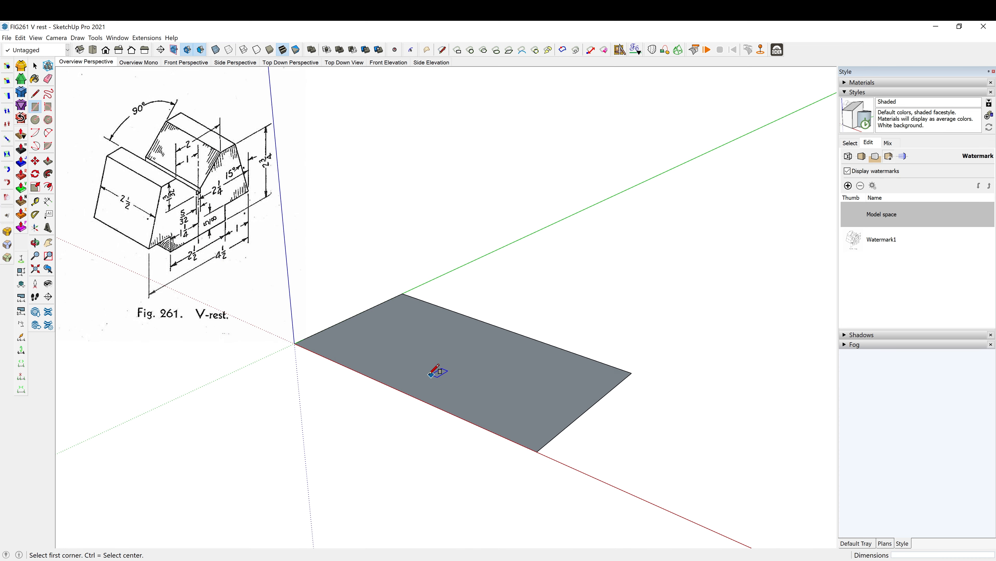
- Rotate the rectangle 90 degrees about its near corner on the red axis and move it about 3 3/4 inches back toward the origin
{"action": "key", "text": "space"}
{"action": "double_click", "coordinate": [393, 364]}
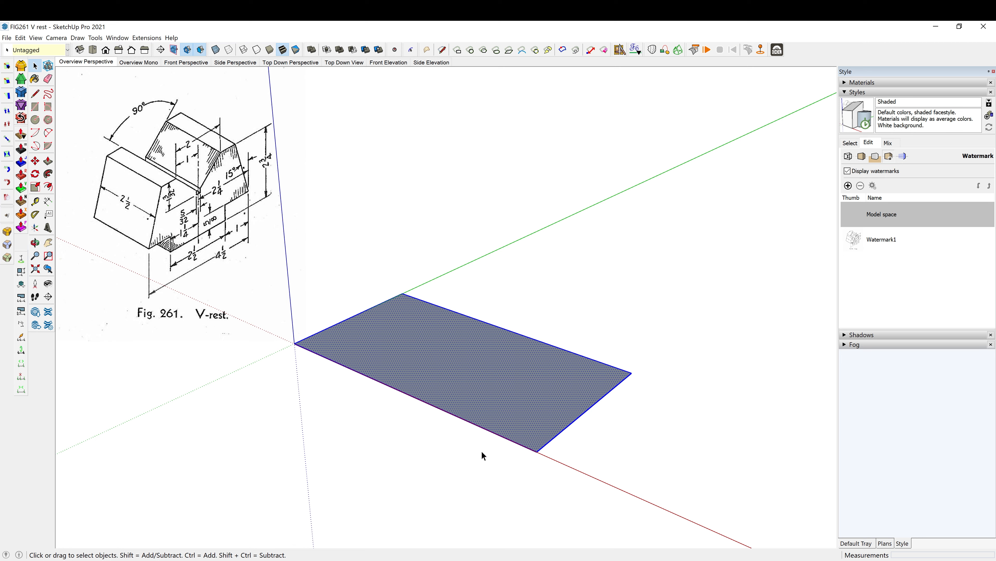
{"action": "key", "text": "q"}
{"action": "left_click", "coordinate": [537, 451]}
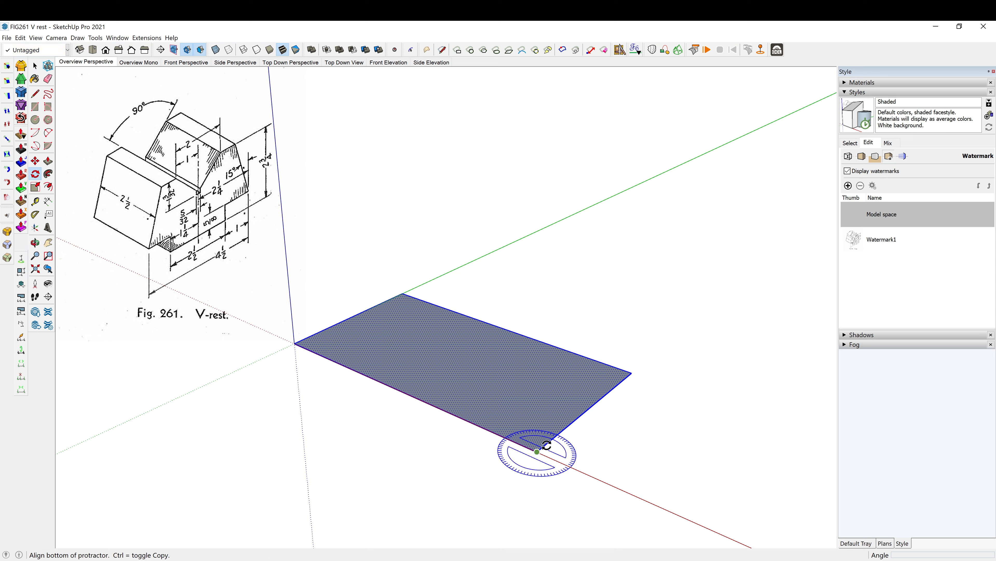
{"action": "left_click", "coordinate": [604, 397]}
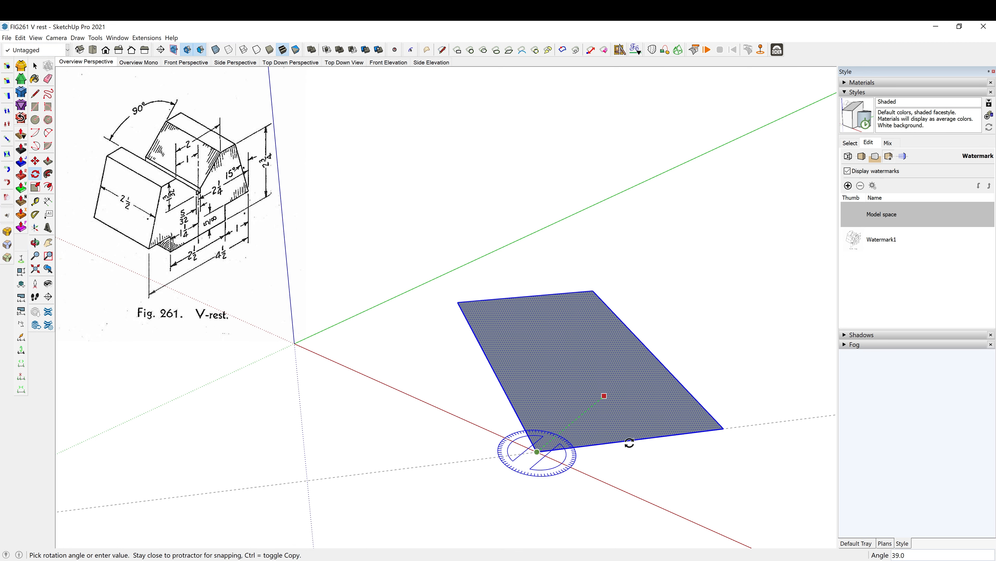
{"action": "left_click", "coordinate": [608, 485]}
{"action": "key", "text": "m"}
{"action": "left_click", "coordinate": [611, 488]}
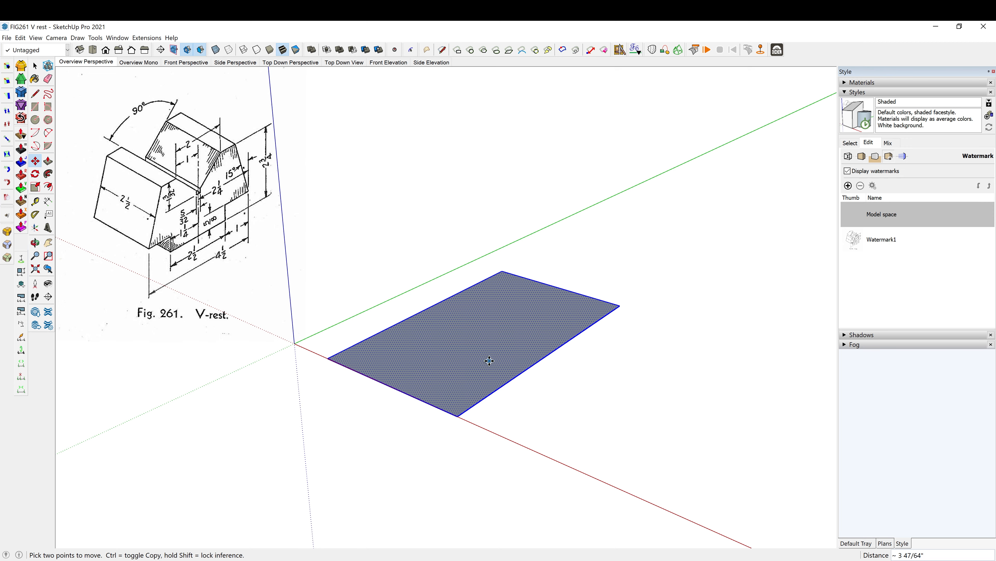
{"action": "middle_click_drag", "start_coordinate": [554, 430], "coordinate": [461, 384]}
- Extrude the rectangle upward 2.75 inches into a solid block
{"action": "key", "text": "p"}
{"action": "left_click", "coordinate": [459, 351]}
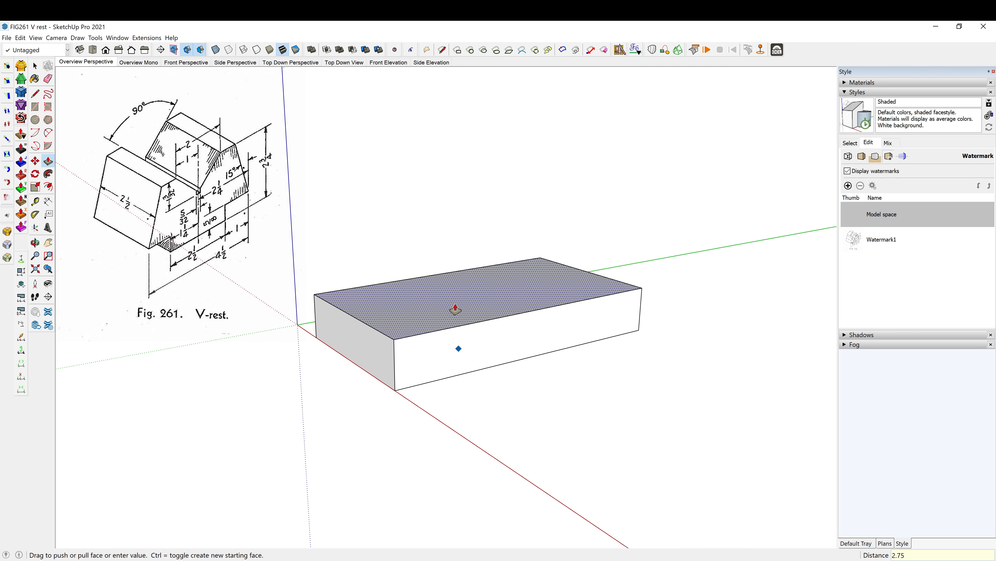
{"action": "key", "text": "Return"}
{"action": "middle_click_drag", "start_coordinate": [492, 313], "coordinate": [505, 388]}
{"action": "middle_click_drag", "start_coordinate": [567, 236], "coordinate": [572, 230]}
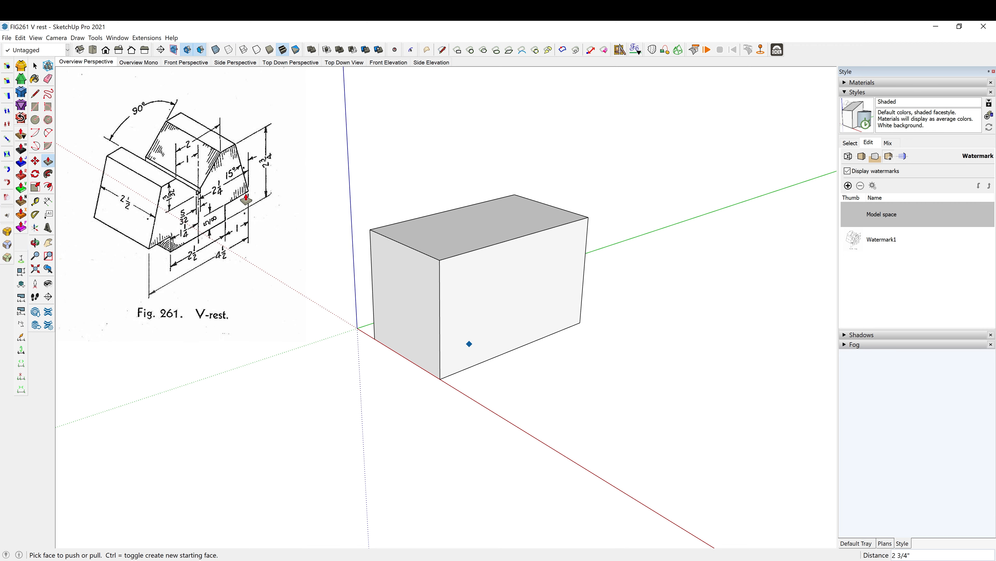
- Place guides on the block's long front face, 1 inch in from the far vertical edge and 5/8 inch above the bottom edge
{"action": "middle_click_drag", "start_coordinate": [548, 349], "coordinate": [491, 313]}
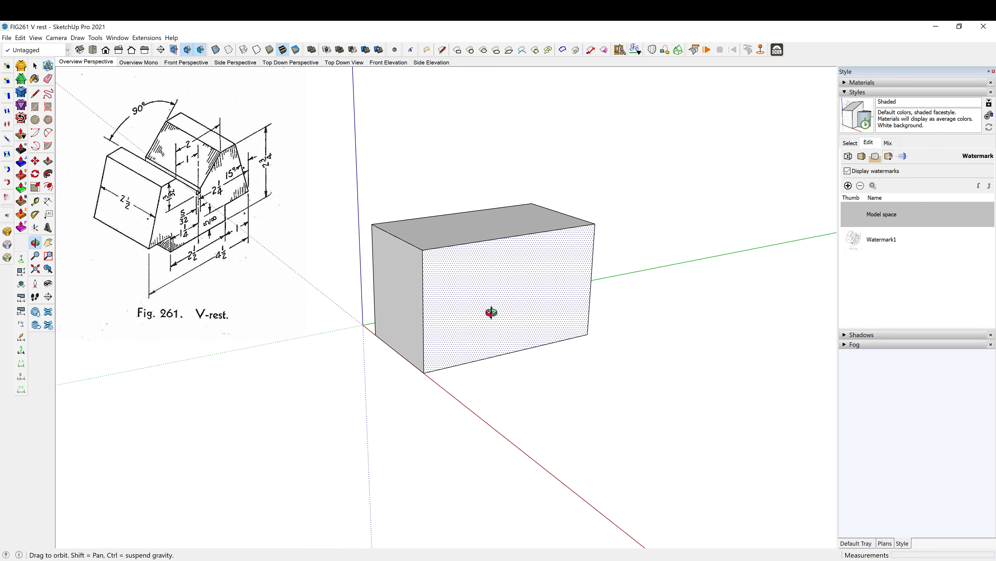
{"action": "key", "text": "t"}
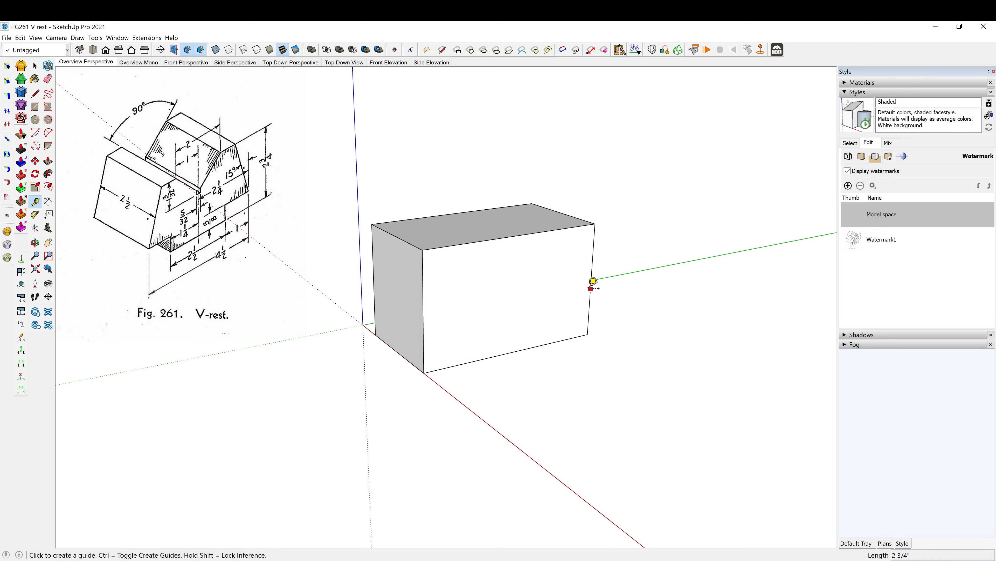
{"action": "left_click", "coordinate": [592, 288]}
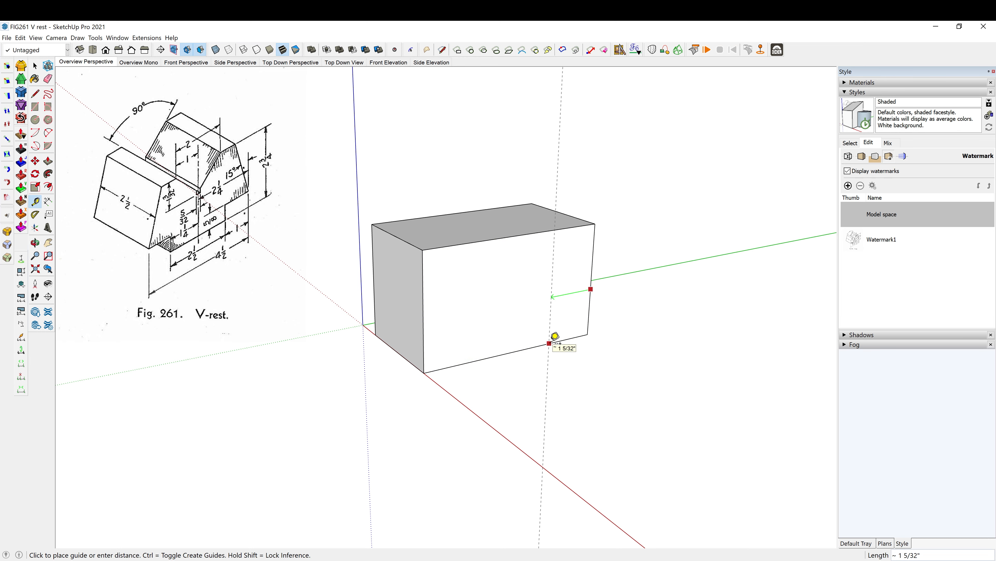
{"action": "left_click", "coordinate": [554, 336]}
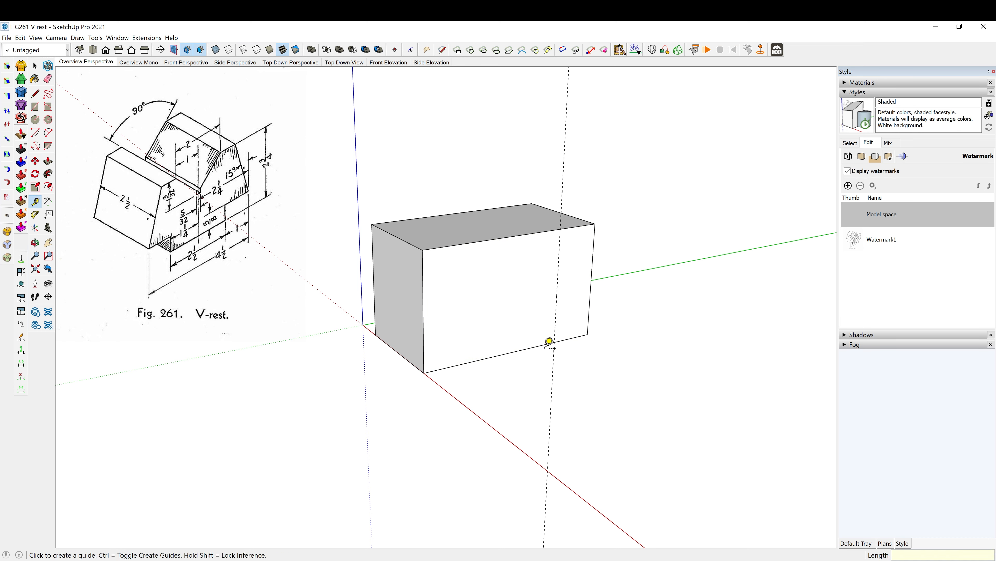
{"action": "left_click", "coordinate": [544, 344]}
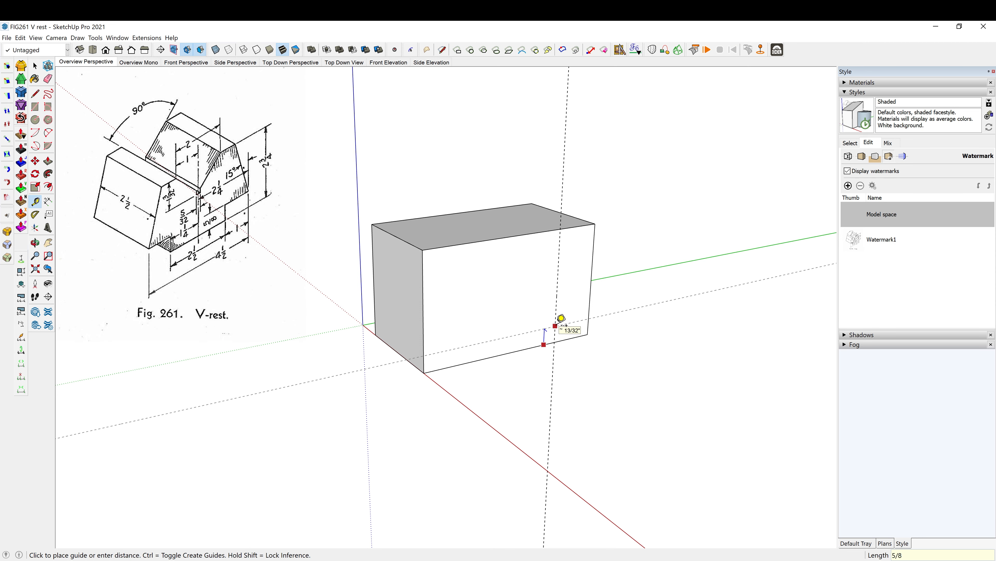
{"action": "left_click", "coordinate": [562, 319]}
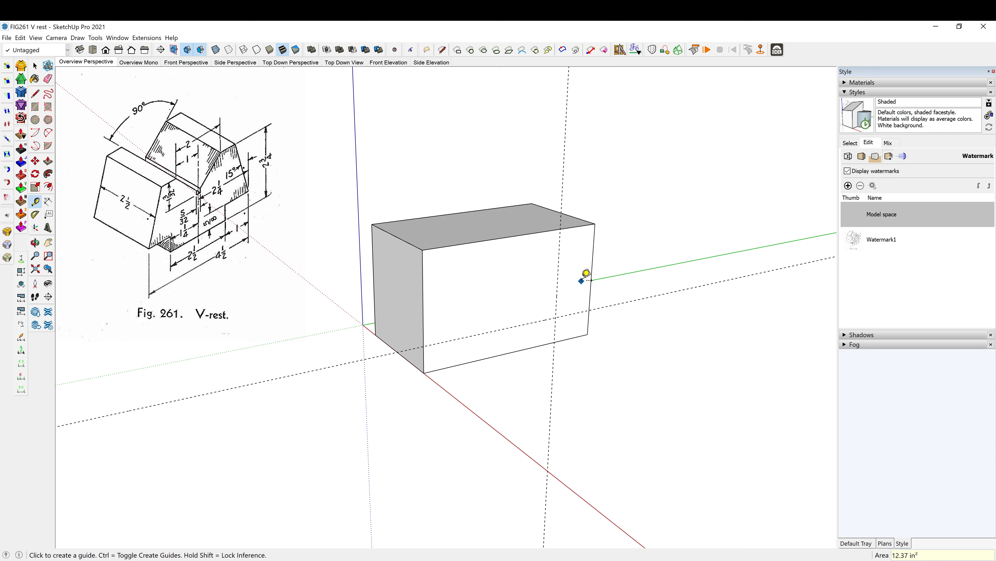
- Draw a 1 by 5/8 inch rectangle at the front face's far lower corner and push it through the block to cut the notch
{"action": "key", "text": "r"}
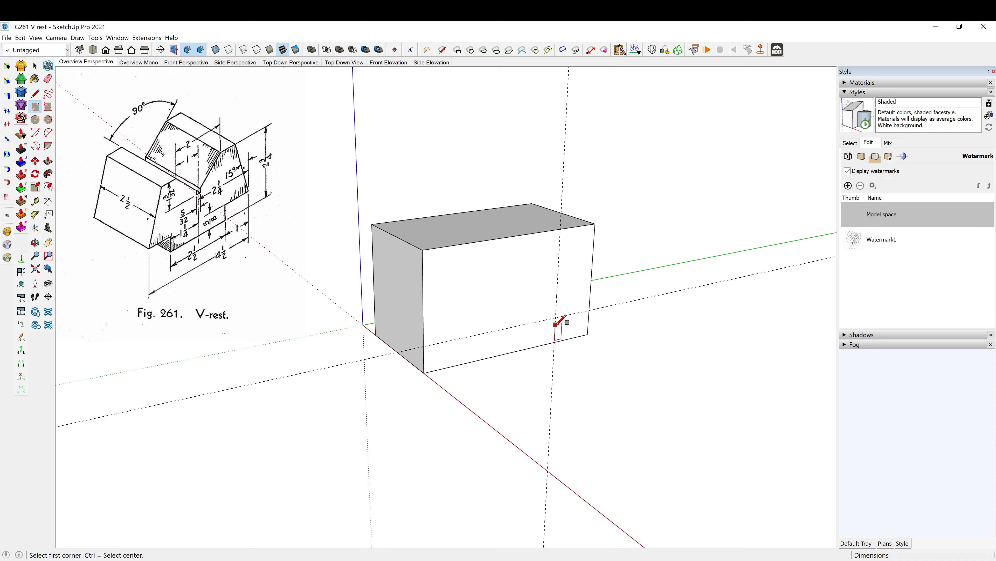
{"action": "left_click", "coordinate": [554, 319]}
{"action": "left_click", "coordinate": [588, 333]}
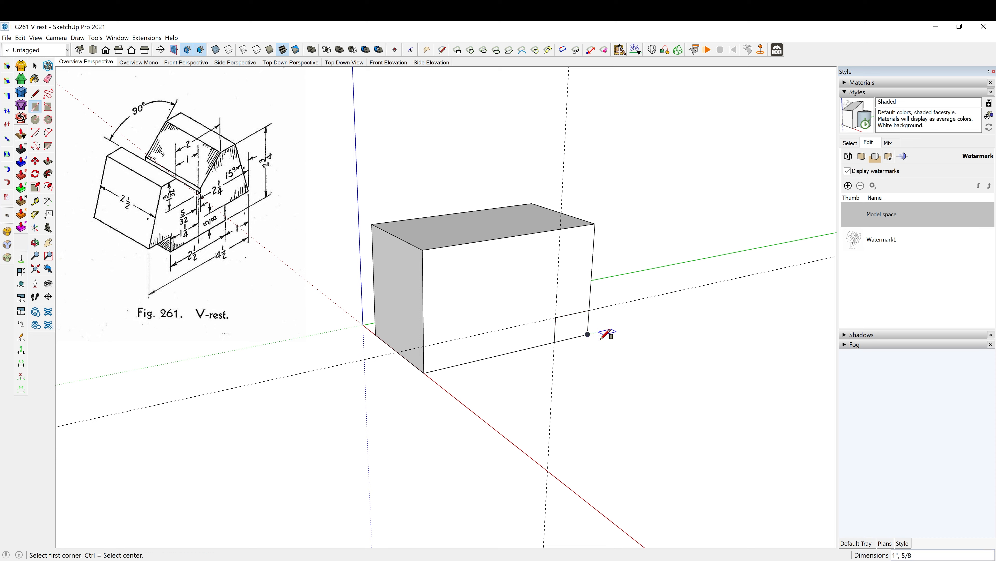
{"action": "middle_click_drag", "start_coordinate": [623, 339], "coordinate": [452, 310]}
{"action": "key", "text": "p"}
{"action": "left_click_drag", "start_coordinate": [547, 348], "coordinate": [581, 343]}
{"action": "middle_click_drag", "start_coordinate": [311, 349], "coordinate": [545, 401]}
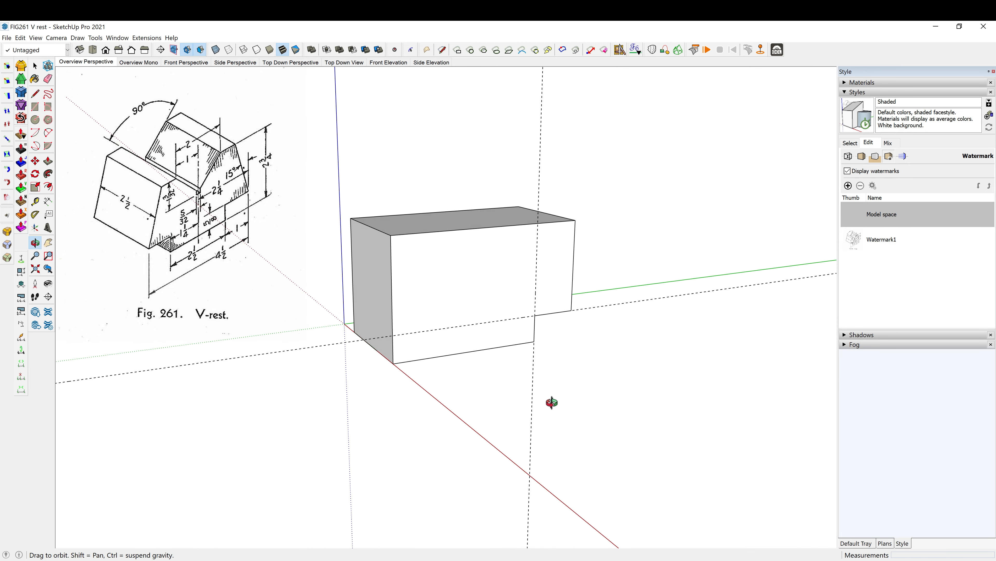
{"action": "middle_click_drag", "start_coordinate": [445, 316], "coordinate": [458, 345]}
{"action": "key", "text": "space"}
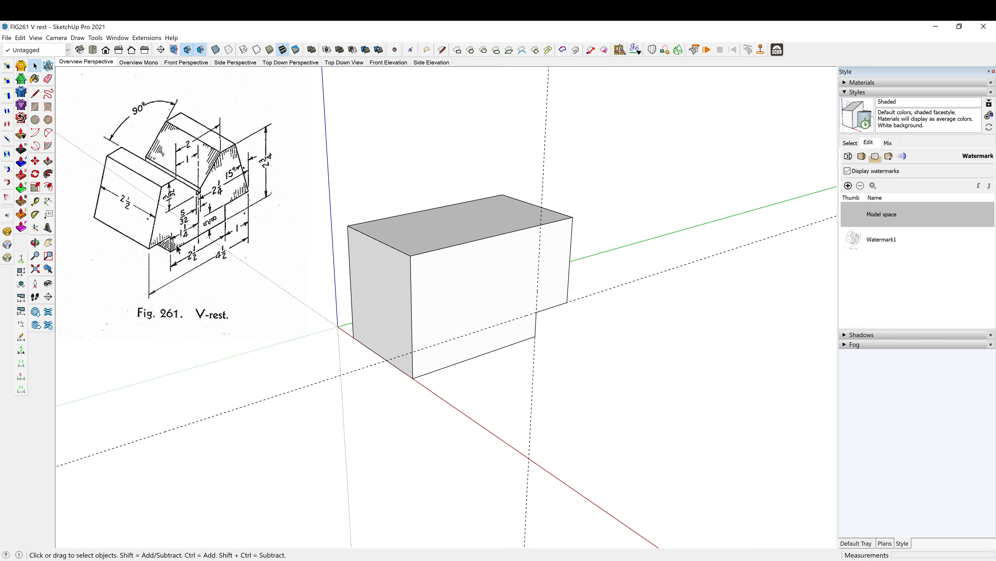
- Place a vertical guide on the front face 2 1/2 inches from the notch's vertical edge
{"action": "middle_click_drag", "start_coordinate": [454, 346], "coordinate": [448, 276]}
{"action": "key", "text": "t"}
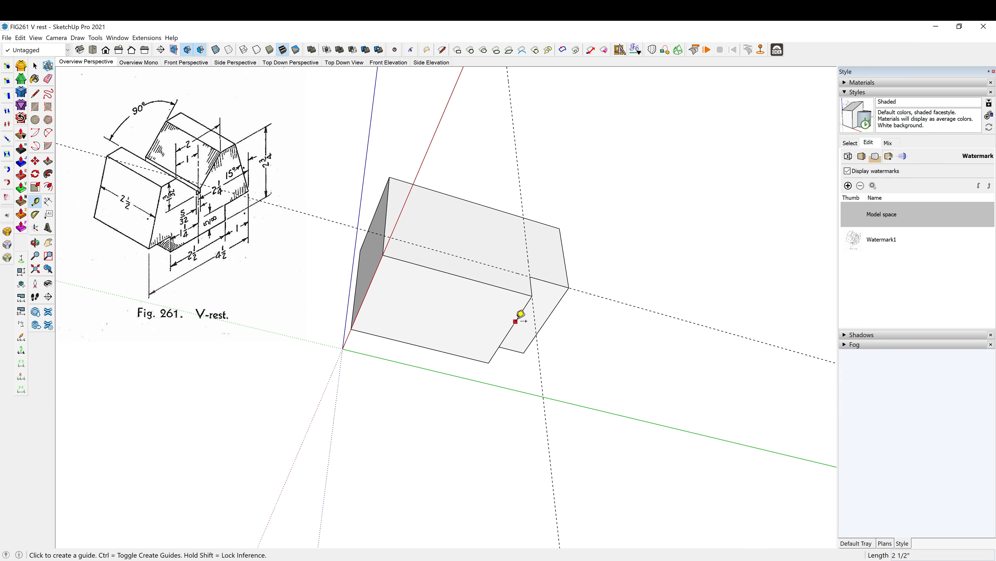
{"action": "middle_click_drag", "start_coordinate": [521, 313], "coordinate": [514, 389]}
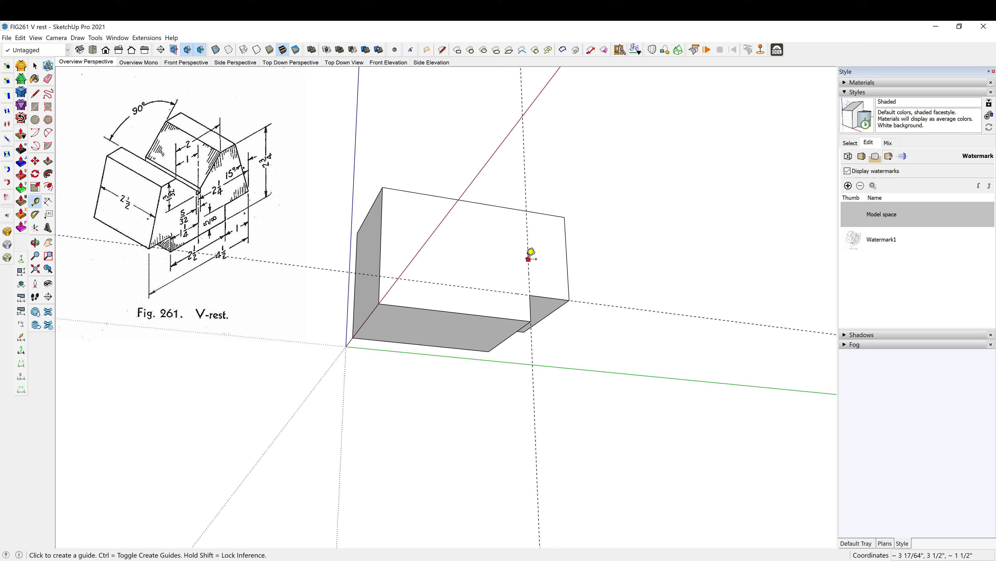
{"action": "left_click", "coordinate": [529, 259]}
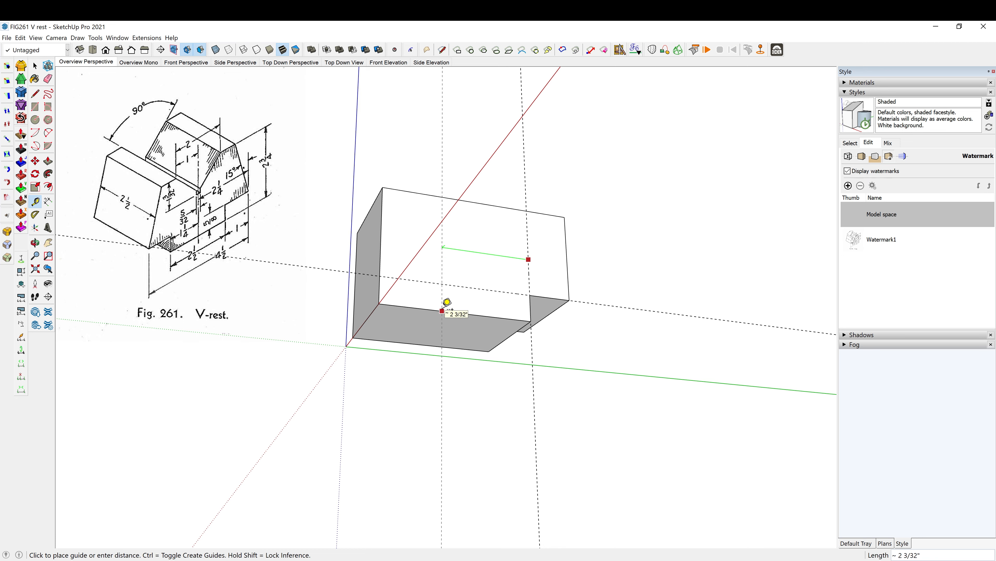
{"action": "key", "text": "Return"}
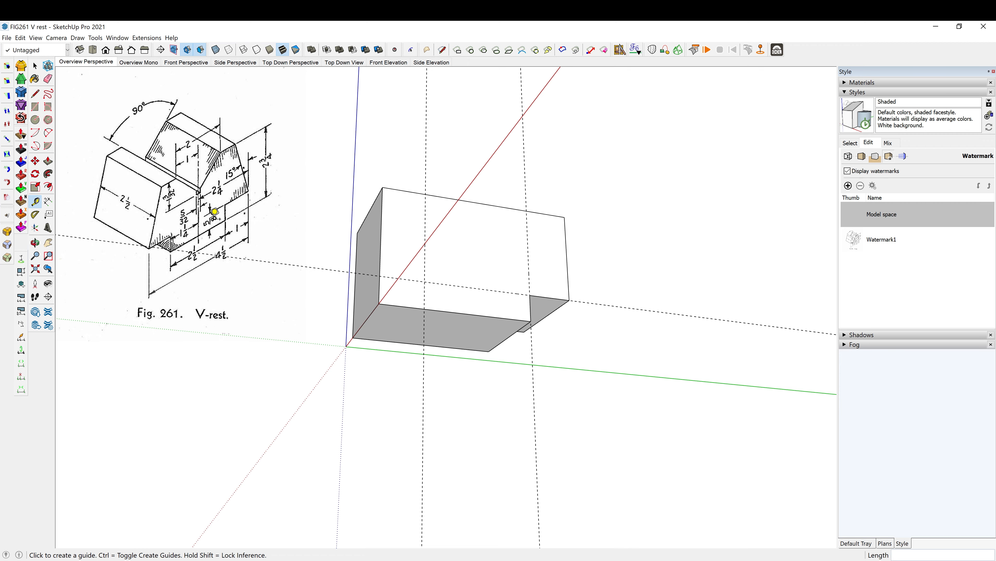
- Draw a 1 by 5/8 inch rectangle at the opposite lower corner and push it through the block to cut the second notch
{"action": "middle_click_drag", "start_coordinate": [470, 272], "coordinate": [437, 275]}
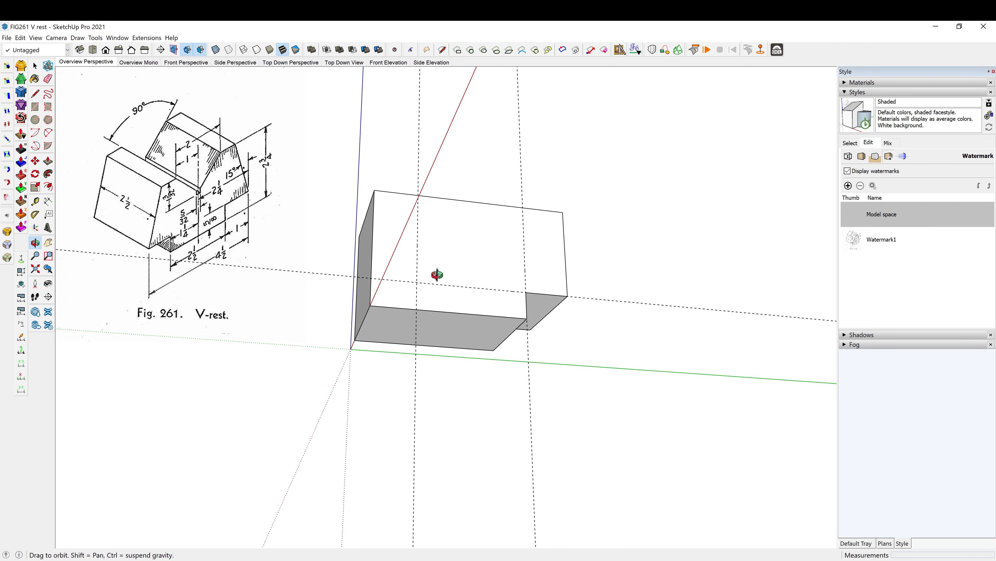
{"action": "key", "text": "r"}
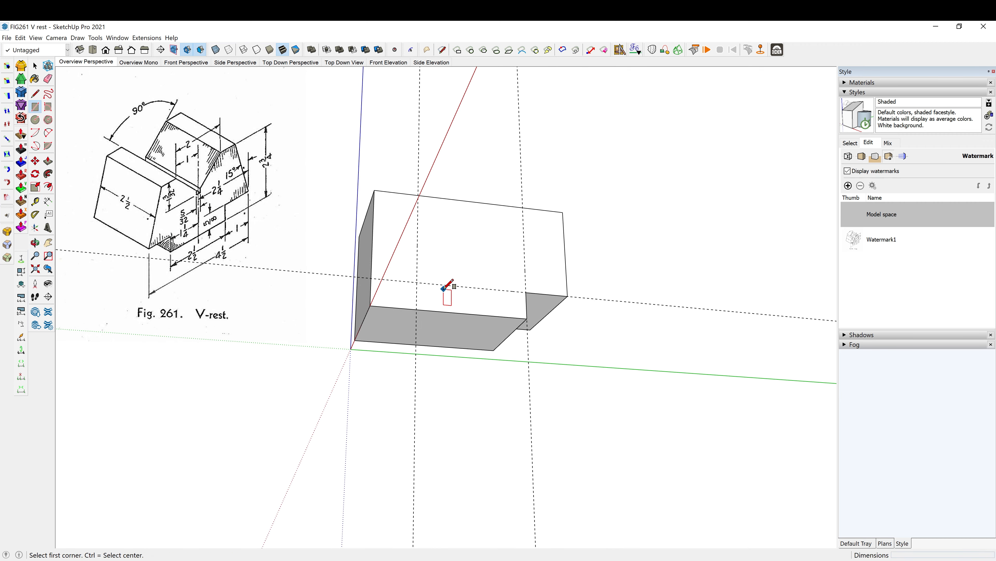
{"action": "left_click", "coordinate": [417, 282]}
{"action": "left_click", "coordinate": [370, 305]}
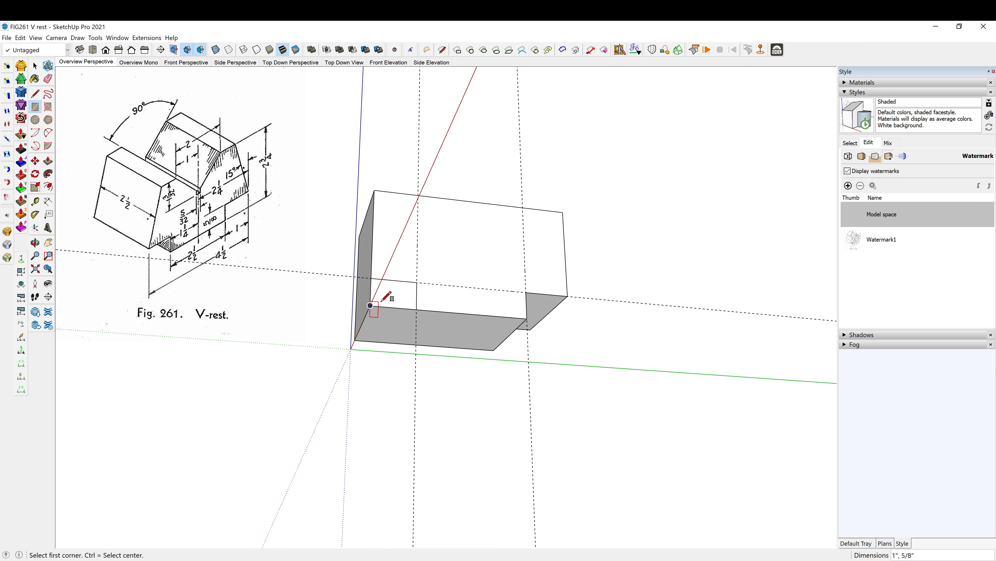
{"action": "key", "text": "p"}
{"action": "left_click_drag", "start_coordinate": [393, 299], "coordinate": [363, 350]}
{"action": "middle_click_drag", "start_coordinate": [362, 349], "coordinate": [345, 314]}
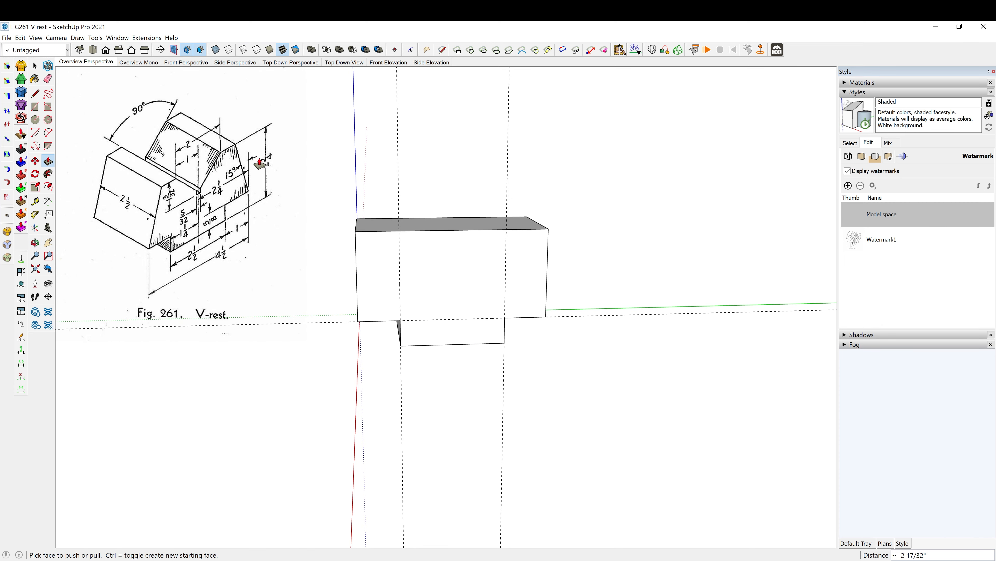
- Add protractor guides leaning inward 15 degrees from vertical at both outer lower corners of the front face
{"action": "key", "text": "space"}
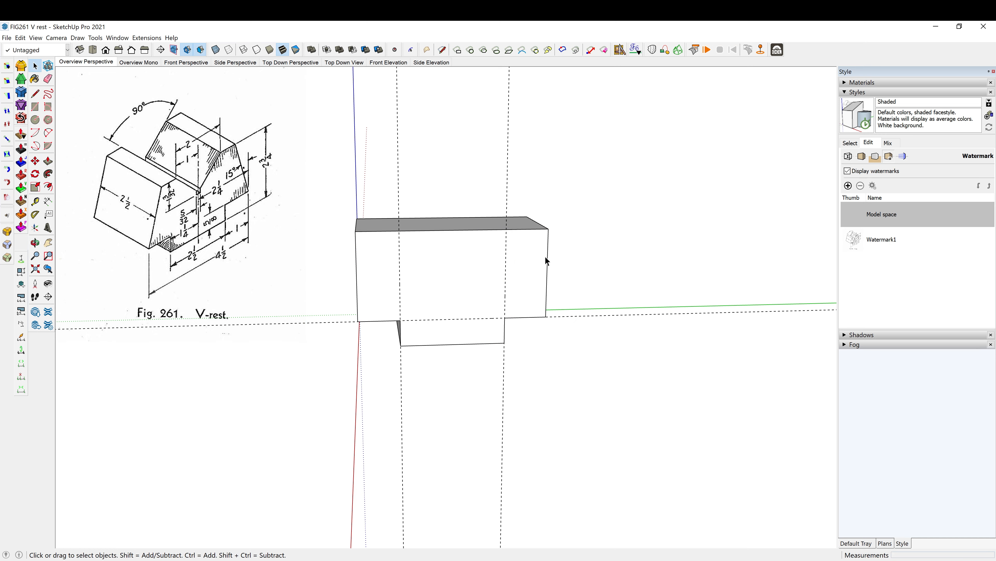
{"action": "middle_click_drag", "start_coordinate": [534, 270], "coordinate": [440, 270]}
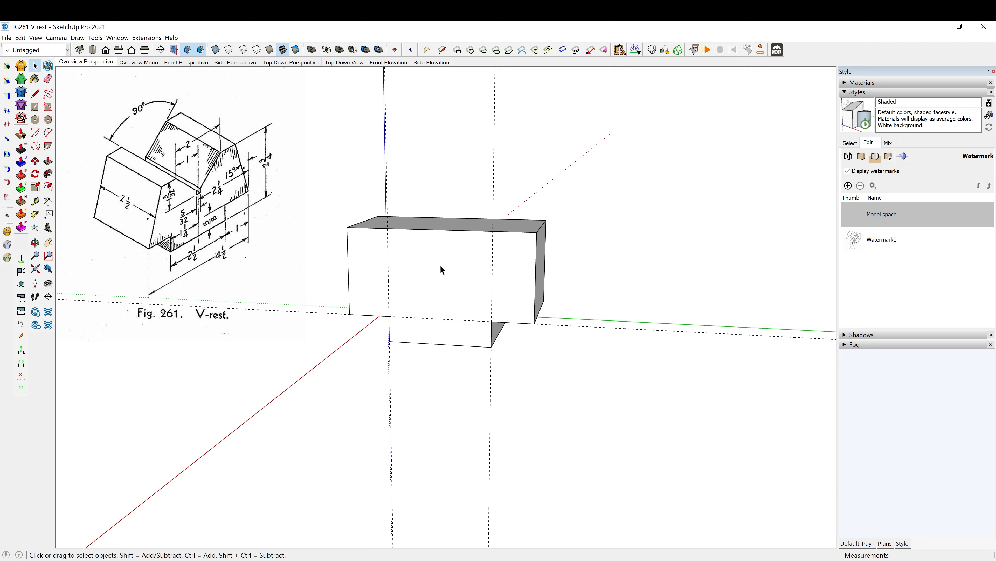
{"action": "key", "text": "shift+p"}
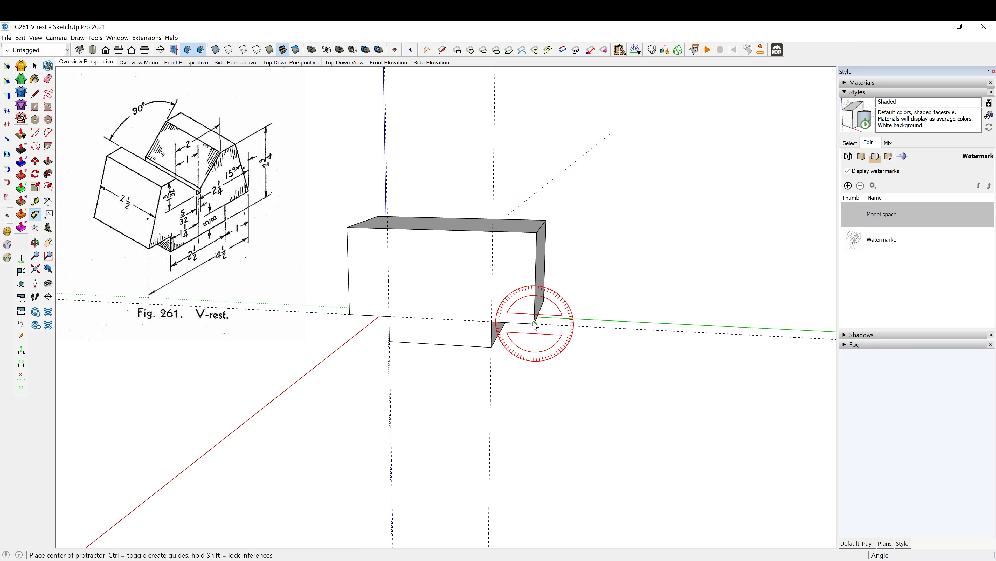
{"action": "left_click", "coordinate": [534, 323]}
{"action": "left_click", "coordinate": [536, 263]}
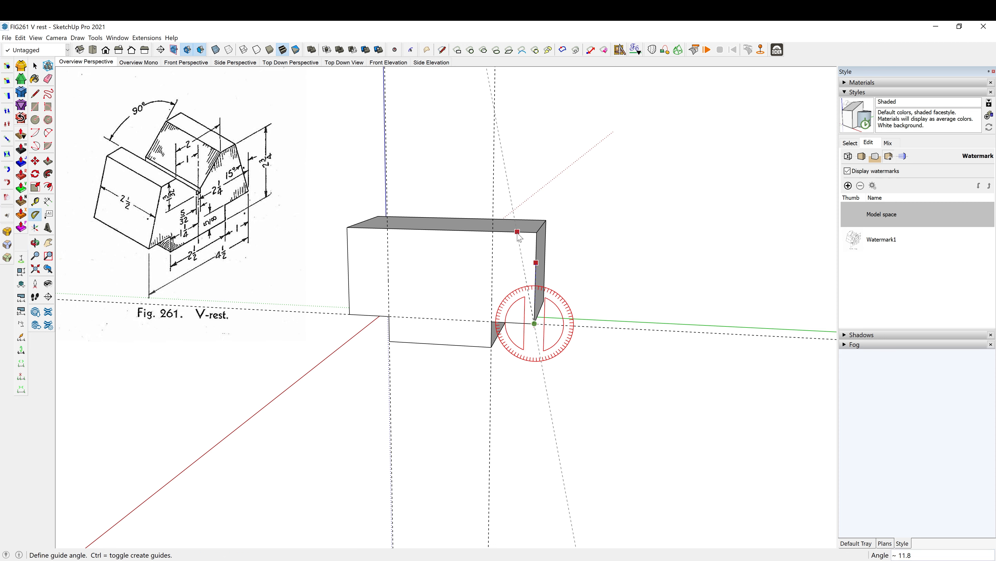
{"action": "key", "text": "Return"}
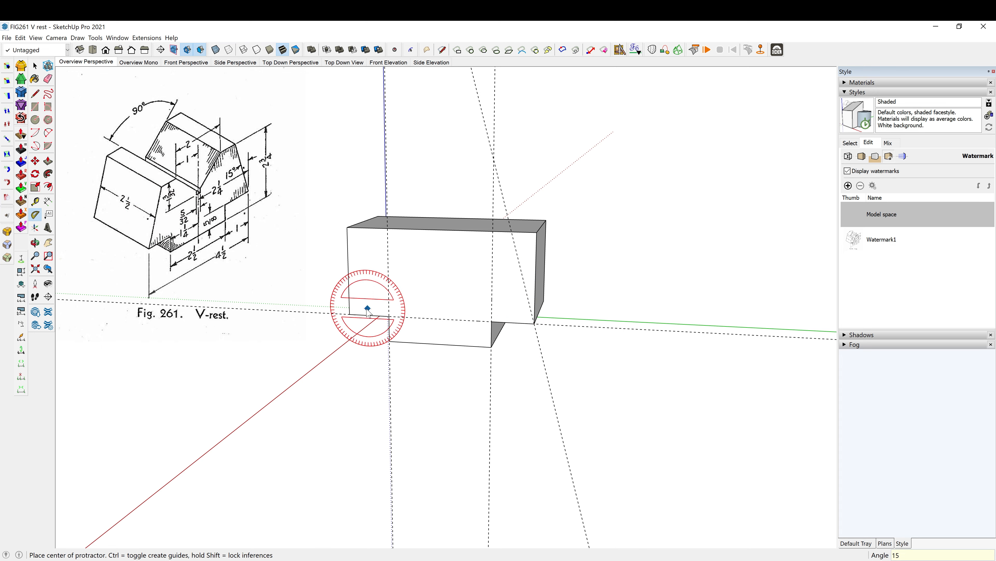
{"action": "left_click", "coordinate": [350, 313]}
{"action": "left_click", "coordinate": [348, 253]}
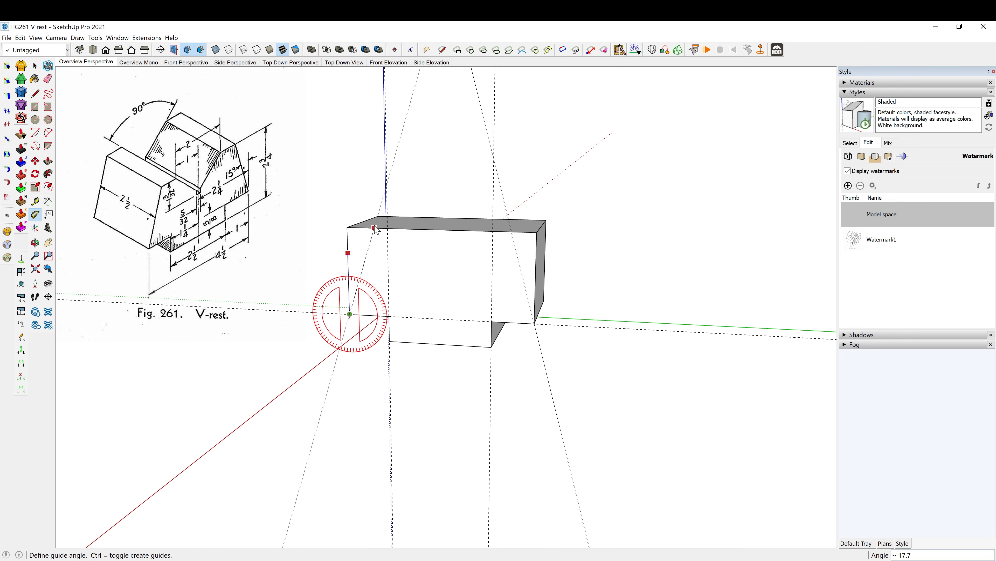
{"action": "key", "text": "Return"}
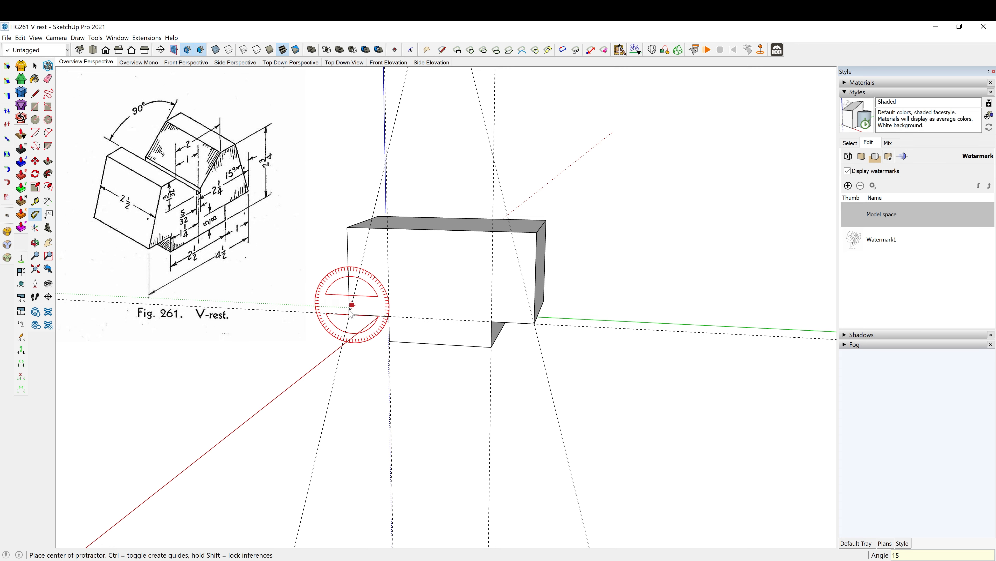
- Draw two lines on the front face along the 15-degree guides, from the top edge to each outer lower corner
{"action": "key", "text": "l"}
{"action": "middle_click_drag", "start_coordinate": [447, 299], "coordinate": [535, 301]}
{"action": "scroll", "coordinate": [344, 298], "scroll_direction": "up", "scroll_amount": 2}
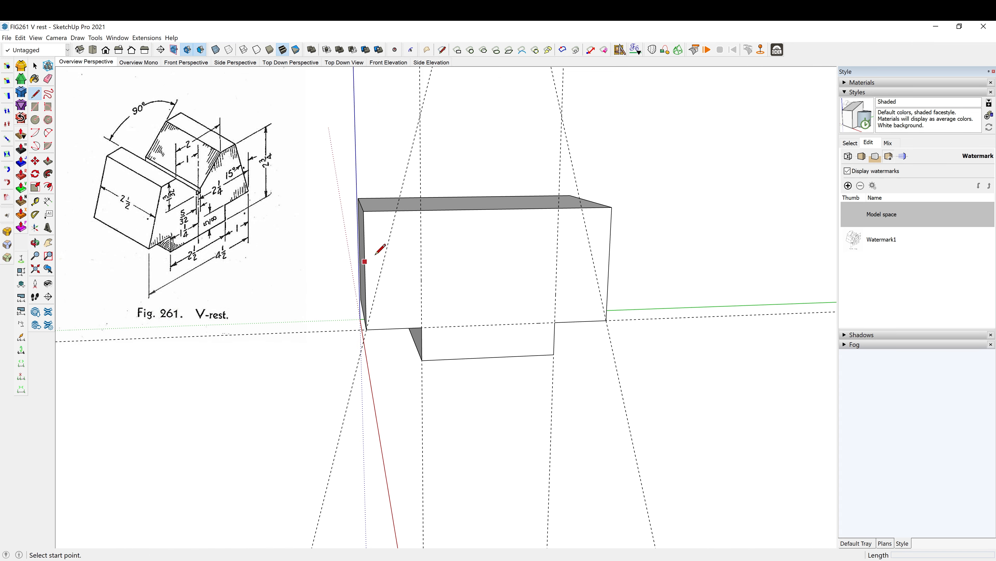
{"action": "left_click", "coordinate": [396, 210]}
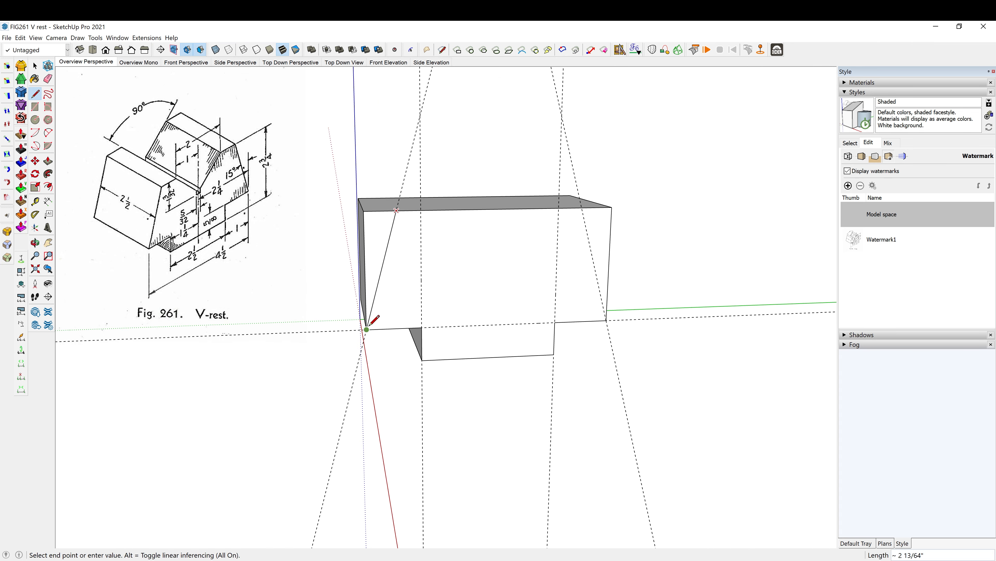
{"action": "left_click", "coordinate": [366, 329]}
{"action": "left_click", "coordinate": [582, 207]}
{"action": "left_click", "coordinate": [606, 320]}
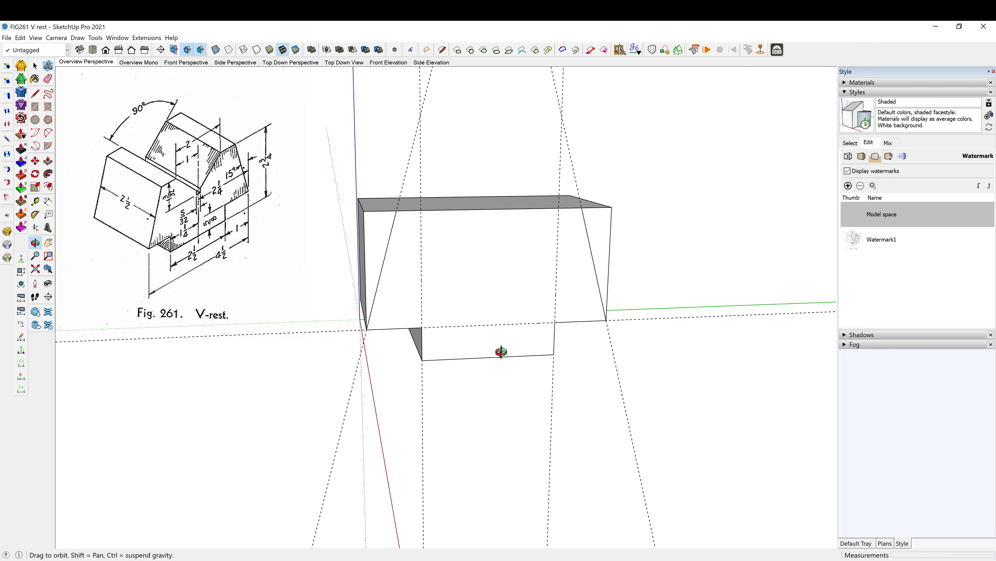
- Push the triangular wedges outside both sloped lines 2 1/2 inches through the block to remove them
{"action": "mouse_move", "coordinate": [508, 349]}
{"action": "middle_mouse_down"}
{"action": "mouse_move", "coordinate": [594, 352]}
{"action": "mouse_move", "coordinate": [645, 396]}
{"action": "middle_mouse_up"}
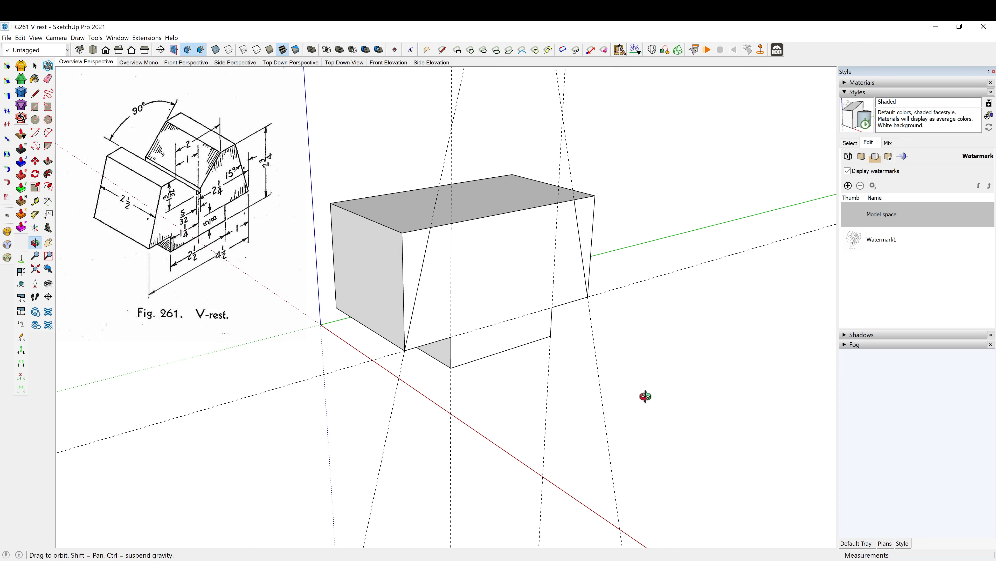
{"action": "key", "text": "l"}
{"action": "scroll", "coordinate": [396, 275], "scroll_direction": "up", "scroll_amount": 2}
{"action": "key", "text": "p"}
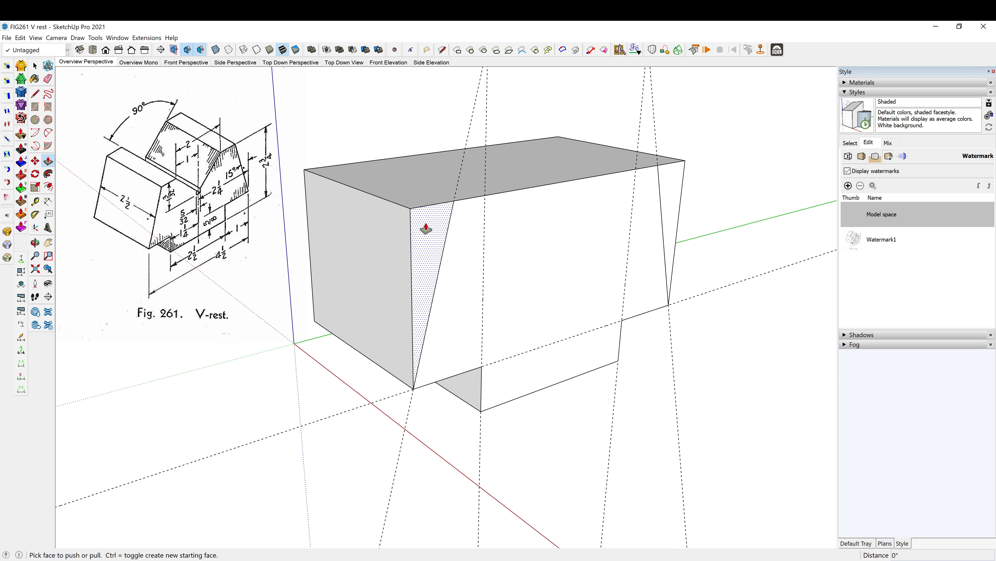
{"action": "left_click_drag", "start_coordinate": [422, 225], "coordinate": [309, 185]}
{"action": "middle_click_drag", "start_coordinate": [467, 231], "coordinate": [189, 217]}
{"action": "left_click_drag", "start_coordinate": [547, 252], "coordinate": [688, 210]}
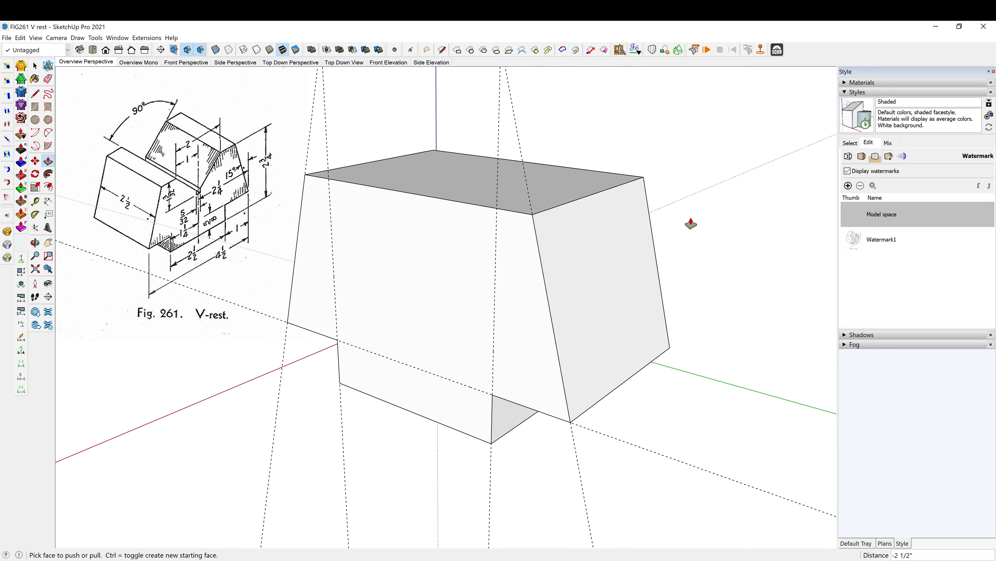
- Add a vertical guide 1 inch outward from the notch's vertical guide, through the front face's outer lower corner
{"action": "middle_click_drag", "start_coordinate": [690, 223], "coordinate": [710, 314]}
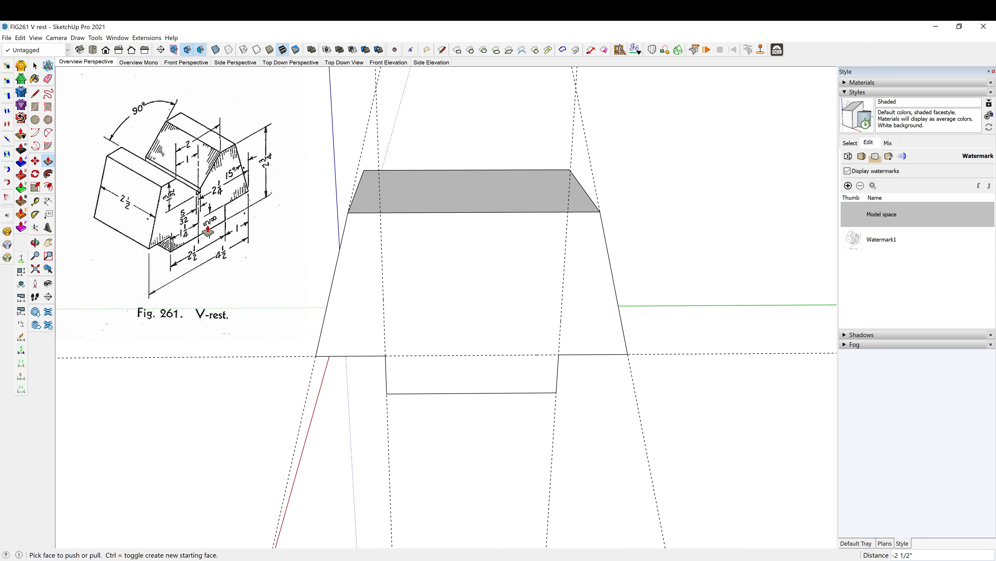
{"action": "middle_click_drag", "start_coordinate": [221, 200], "coordinate": [253, 188]}
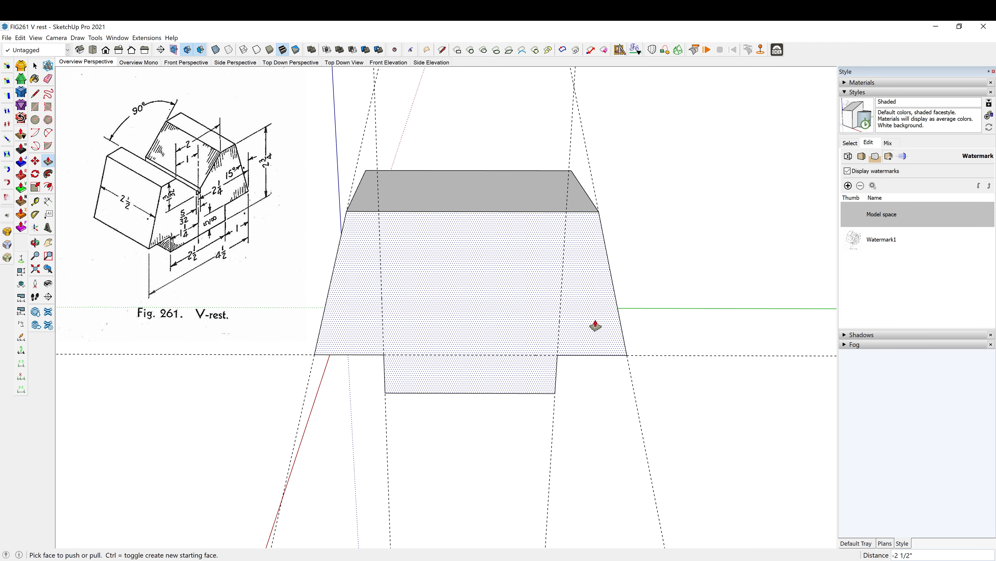
{"action": "key", "text": "e"}
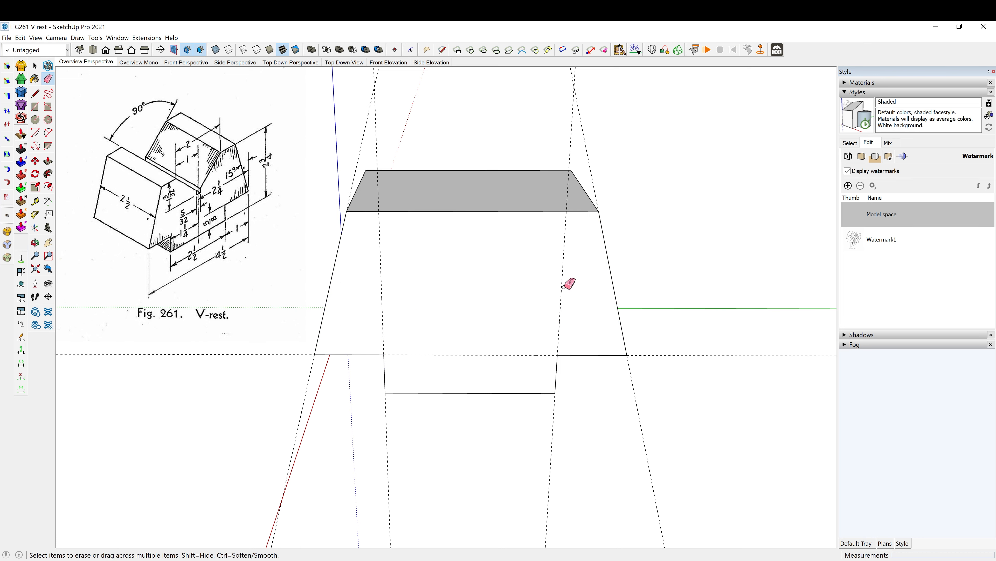
{"action": "key", "text": "t"}
{"action": "left_click", "coordinate": [562, 276]}
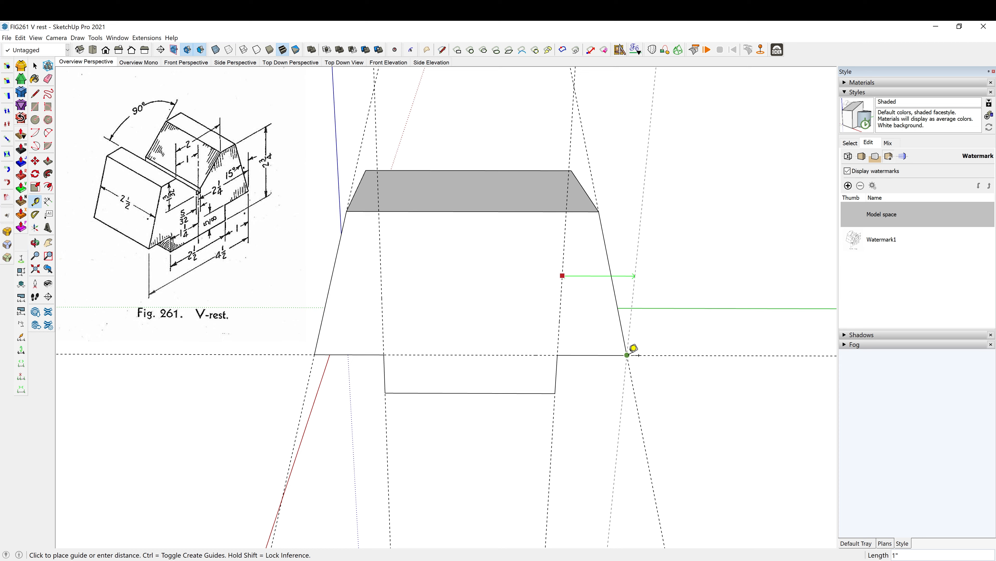
{"action": "left_click", "coordinate": [634, 348]}
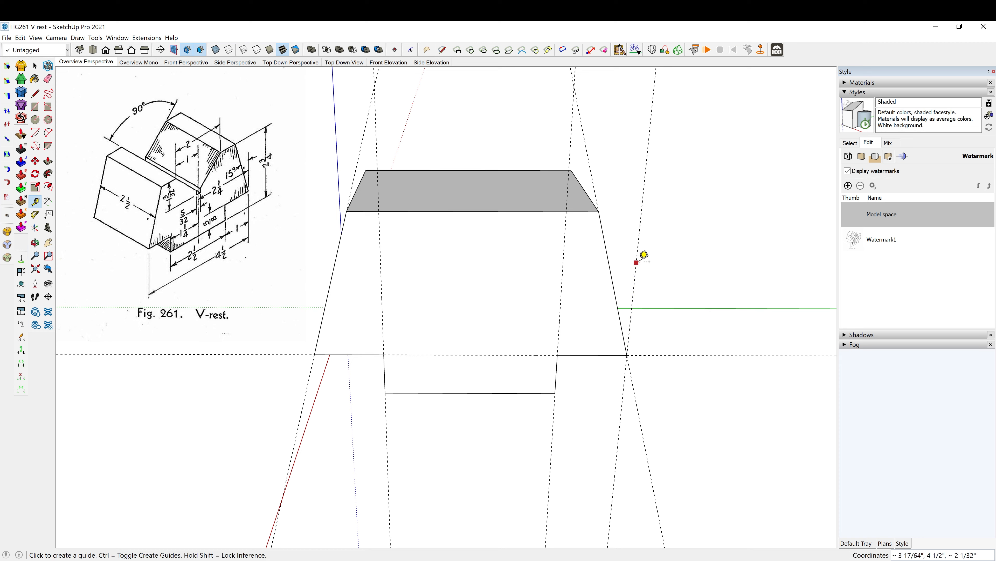
- Add a vertical centre guide on the front face, 2.25 inches inward from the outer corner guide
{"action": "left_click", "coordinate": [637, 262]}
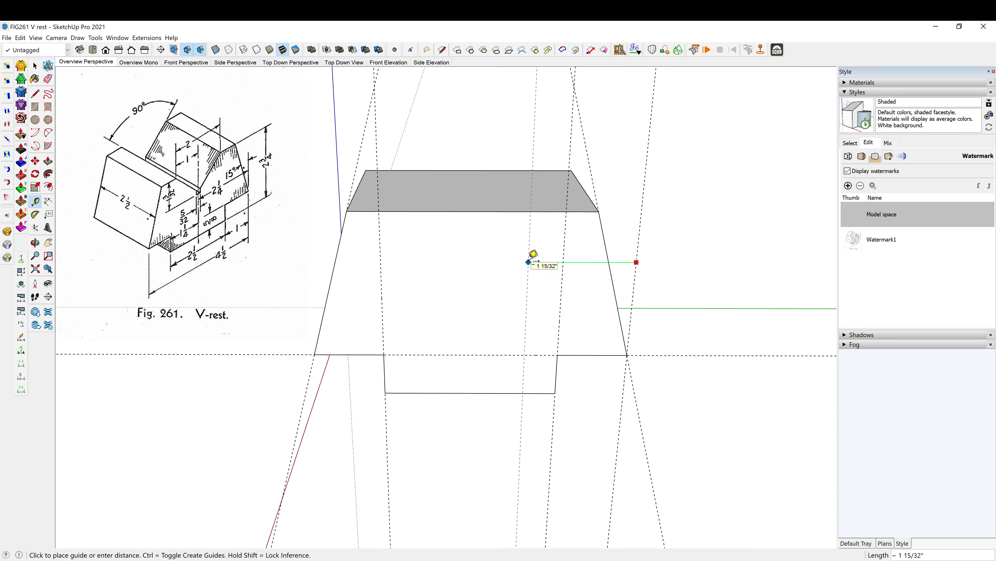
{"action": "type", "text": "2.25"}
{"action": "key", "text": "Return"}
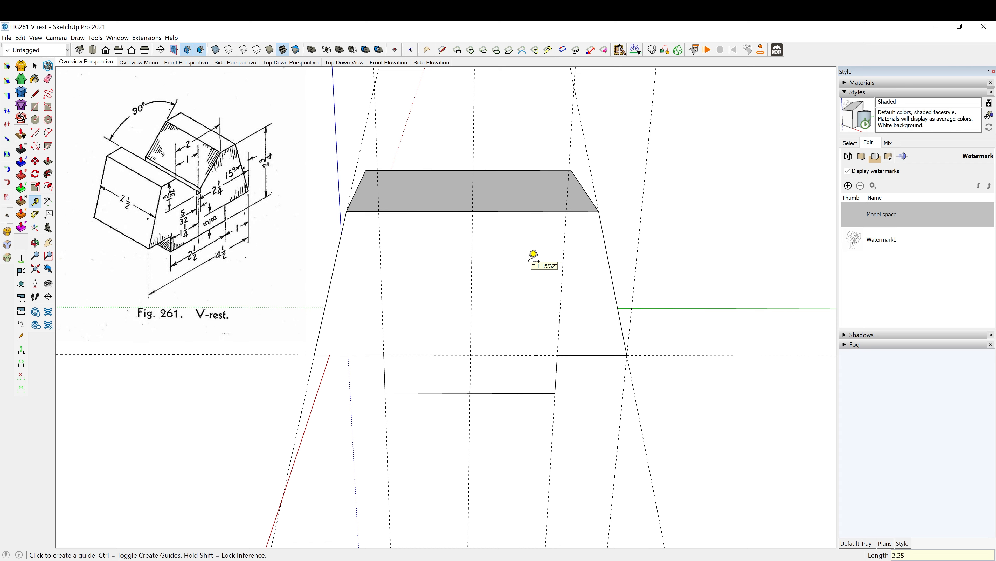
- Erase the two 15-degree guides and the two vertical notch guides, keeping the centre and outer corner guides
{"action": "middle_click_drag", "start_coordinate": [514, 255], "coordinate": [557, 252]}
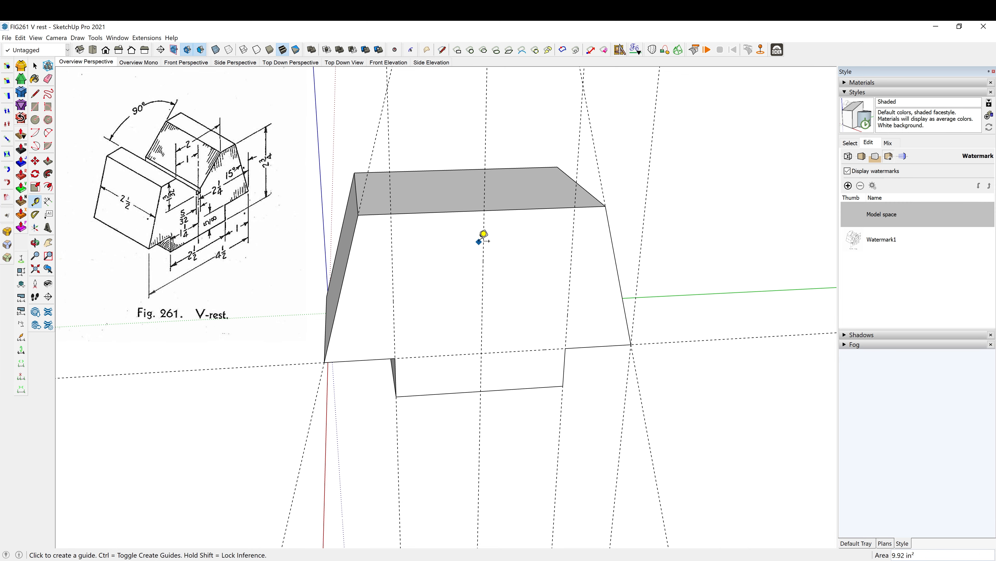
{"action": "key", "text": "e"}
{"action": "left_click_drag", "start_coordinate": [396, 126], "coordinate": [364, 117]}
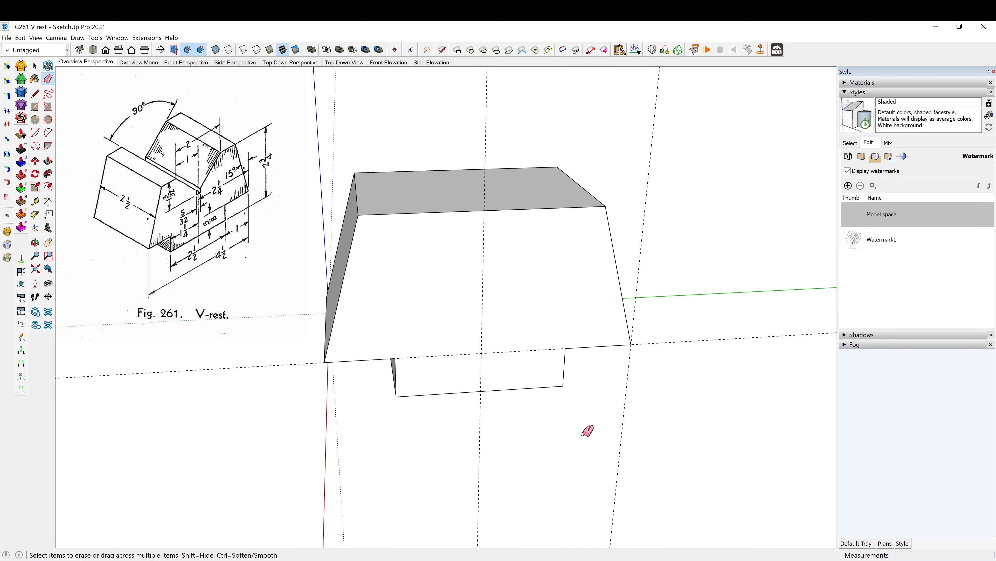
{"action": "middle_click_drag", "start_coordinate": [589, 430], "coordinate": [545, 432]}
- Add a guide across the top face, parallel to its side edge and meeting the front face's vertical centre guide
{"action": "mouse_move", "coordinate": [458, 400]}
{"action": "middle_mouse_down"}
{"action": "mouse_move", "coordinate": [441, 436]}
{"action": "mouse_move", "coordinate": [461, 389]}
{"action": "middle_mouse_up"}
{"action": "key", "text": "t"}
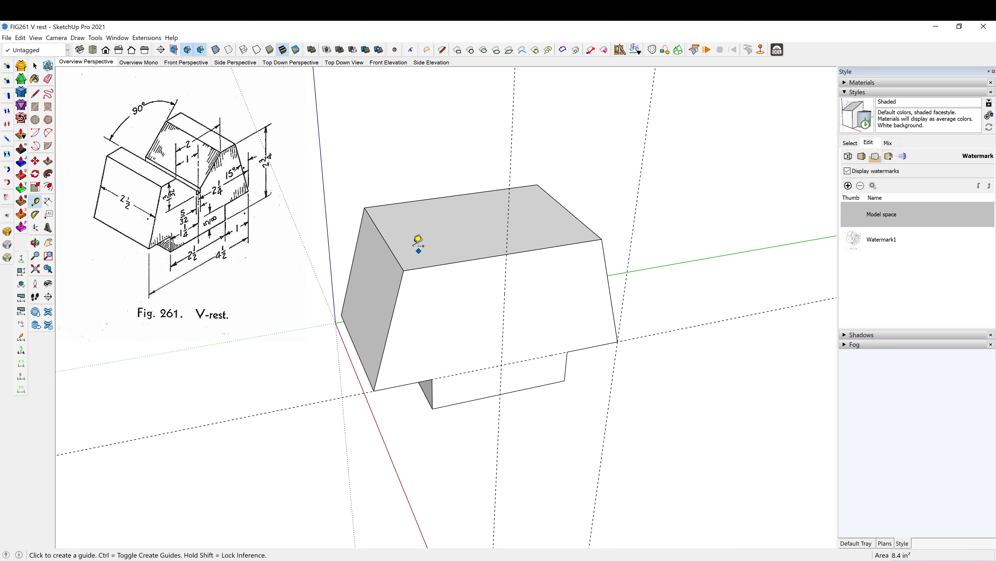
{"action": "left_click", "coordinate": [397, 259]}
{"action": "left_click", "coordinate": [494, 239]}
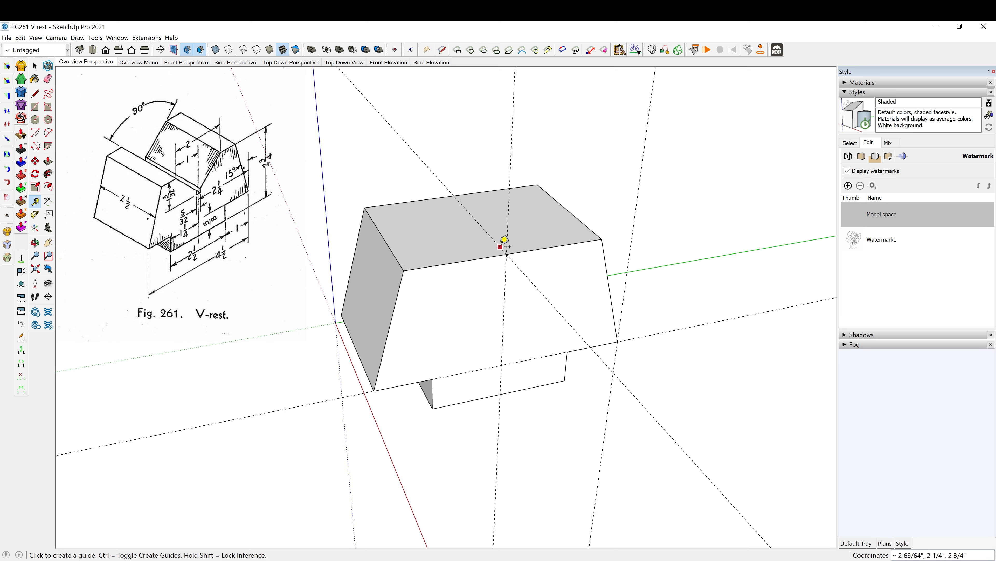
- Add parallel guides on the top face 1 inch to each side of its centre guide
{"action": "left_click", "coordinate": [500, 246]}
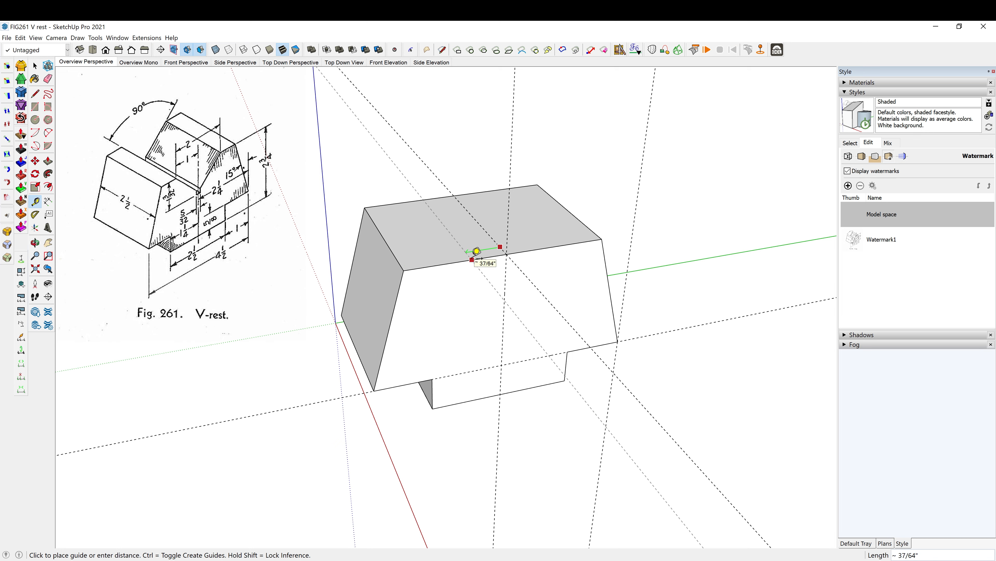
{"action": "type", "text": "1"}
{"action": "key", "text": "Return"}
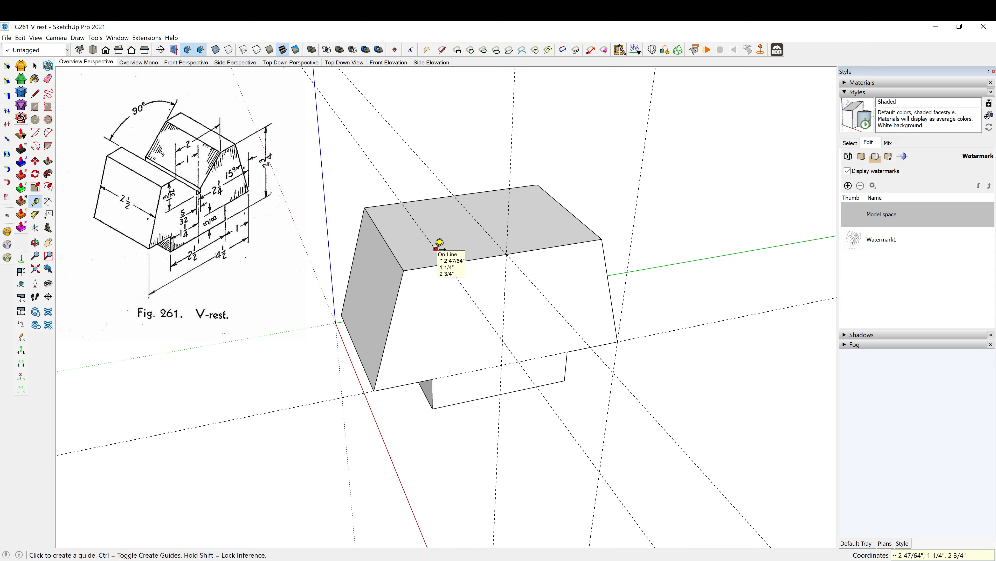
{"action": "left_click", "coordinate": [496, 243]}
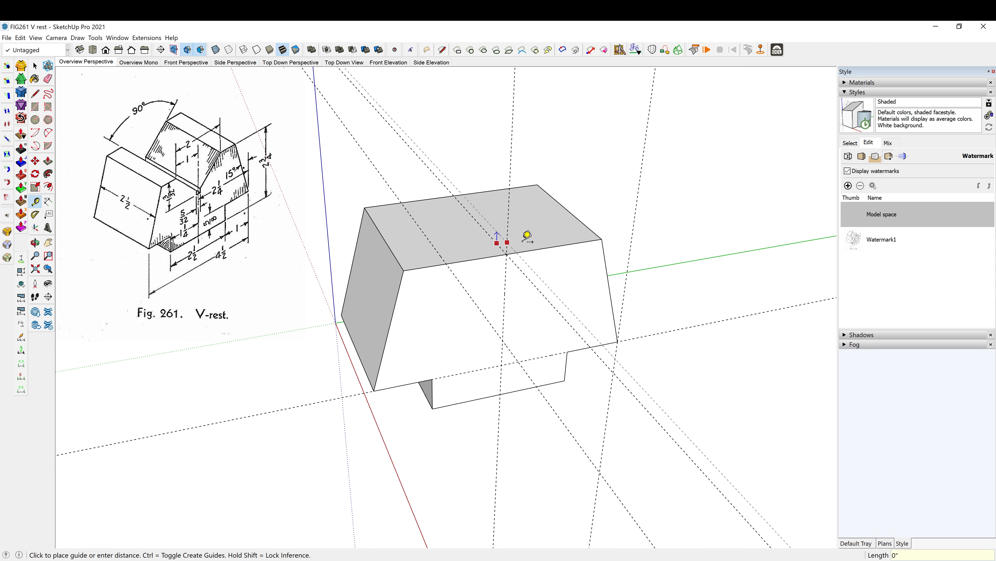
{"action": "left_click", "coordinate": [550, 241]}
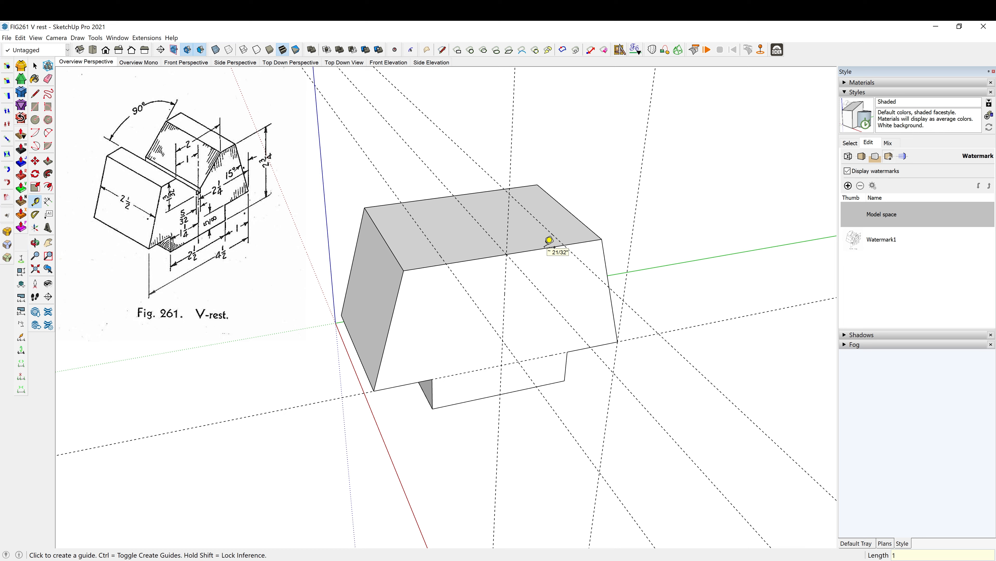
- Draw two lines across the top face along the outer guides, from the back edge to the front edge
{"action": "key", "text": "l"}
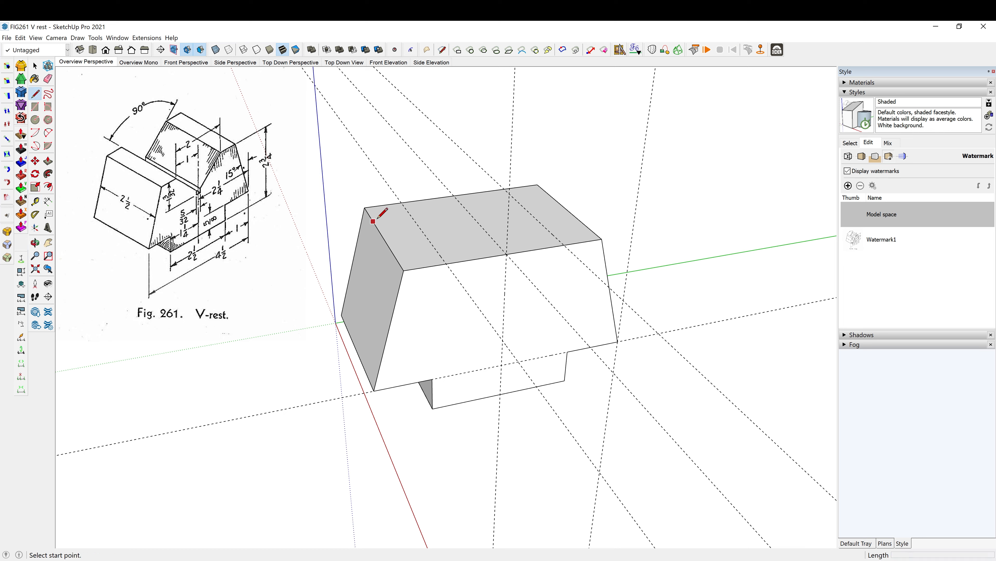
{"action": "left_click", "coordinate": [401, 203]}
{"action": "left_click", "coordinate": [446, 263]}
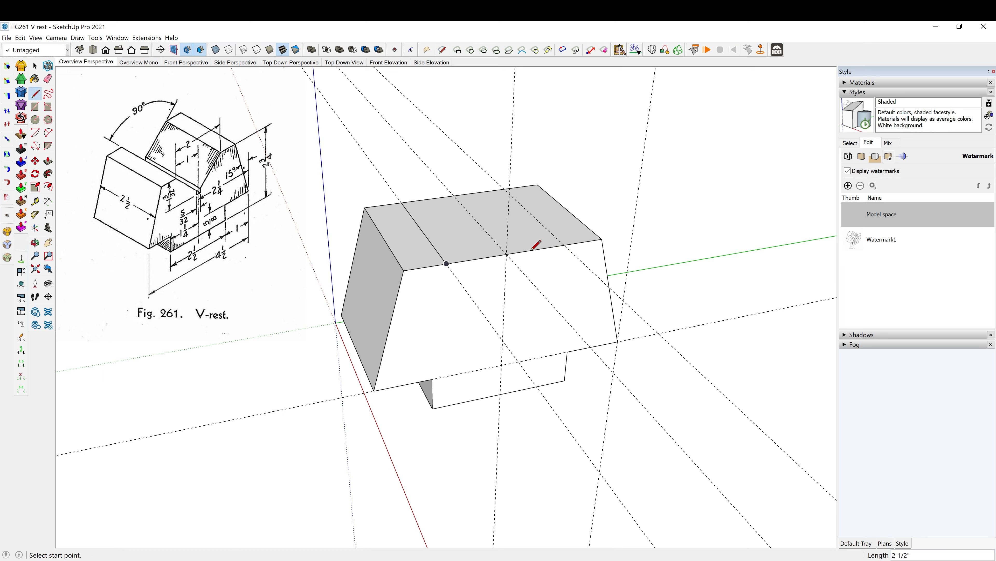
{"action": "left_click", "coordinate": [505, 189]}
{"action": "left_click", "coordinate": [565, 246]}
- Add a horizontal guide on the front face 1 3/32 inches below its top edge
{"action": "middle_click_drag", "start_coordinate": [431, 293], "coordinate": [507, 171]}
{"action": "key", "text": "t"}
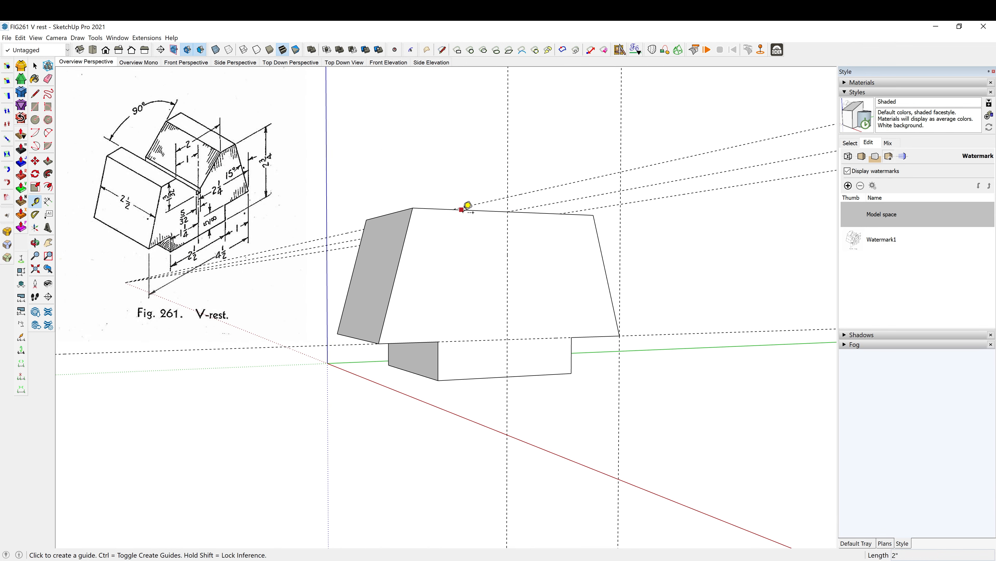
{"action": "left_click", "coordinate": [452, 209]}
{"action": "key", "text": "Escape"}
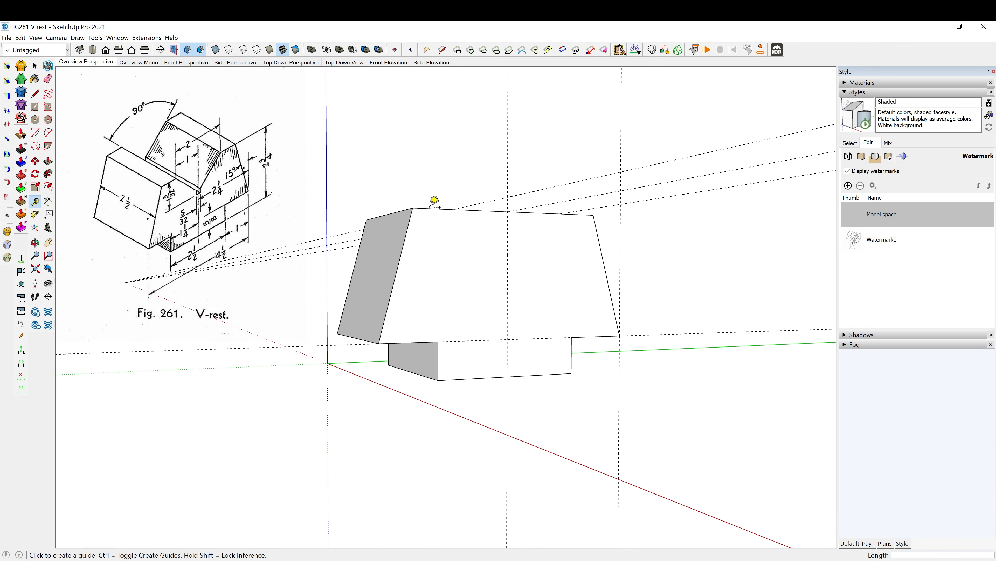
{"action": "left_click", "coordinate": [433, 208]}
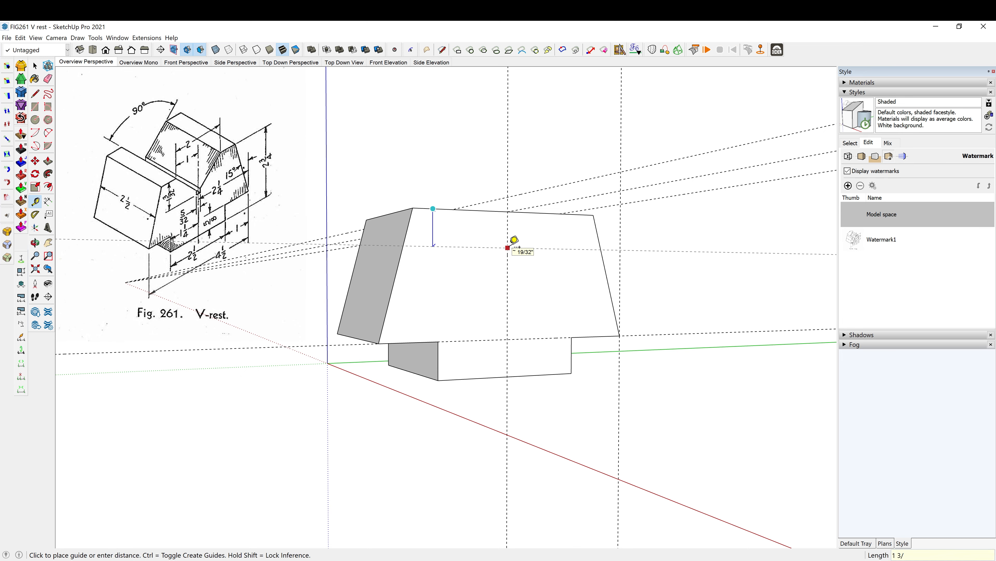
{"action": "key", "text": "Return"}
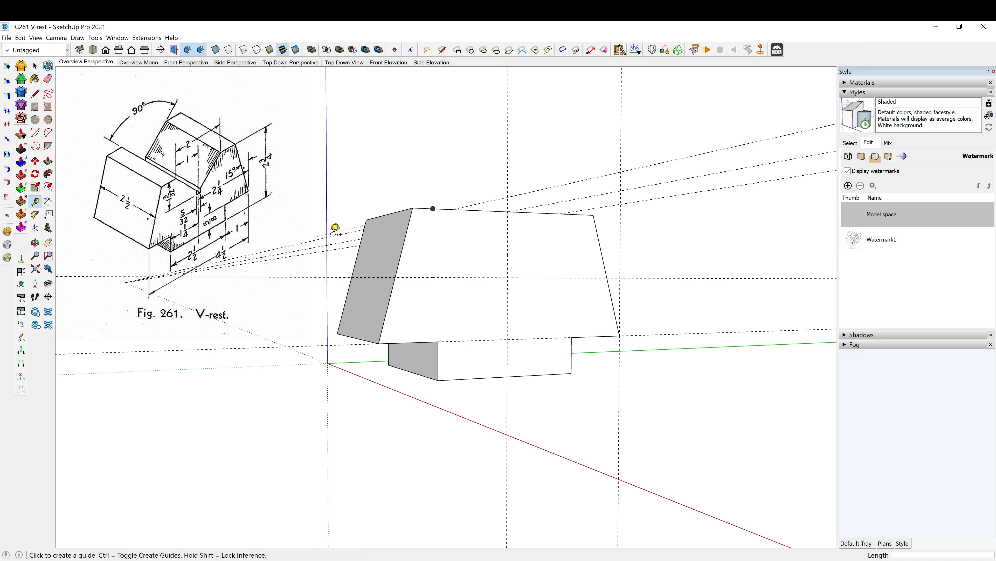
- Draw a small rectangle centred where the vertical centre guide and upper horizontal guide cross on the front face, entering 5/32 as its dimension
{"action": "key", "text": "o"}
{"action": "left_click_drag", "start_coordinate": [503, 302], "coordinate": [443, 301]}
{"action": "key", "text": "t"}
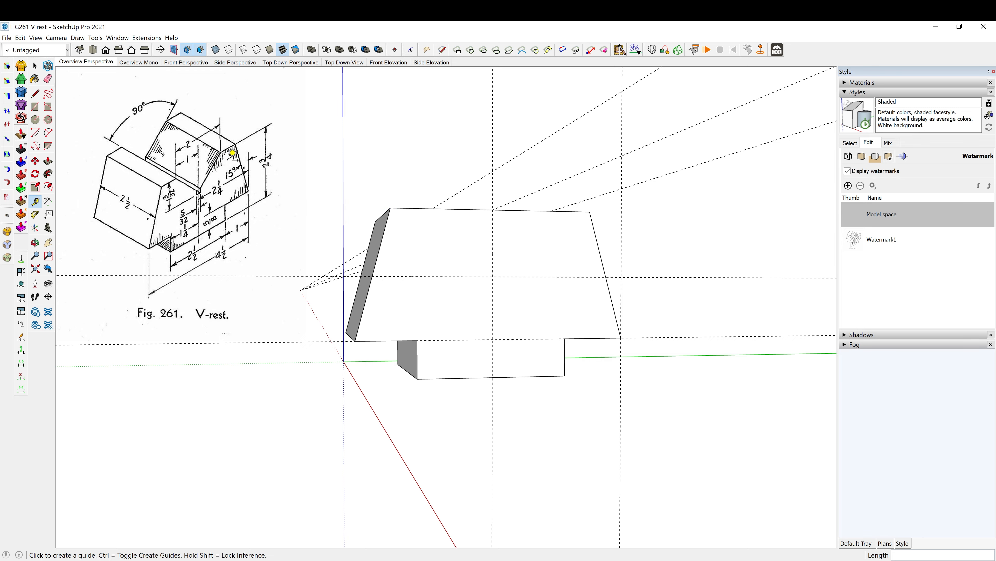
{"action": "key", "text": "o"}
{"action": "left_click_drag", "start_coordinate": [474, 225], "coordinate": [432, 253]}
{"action": "key", "text": "t"}
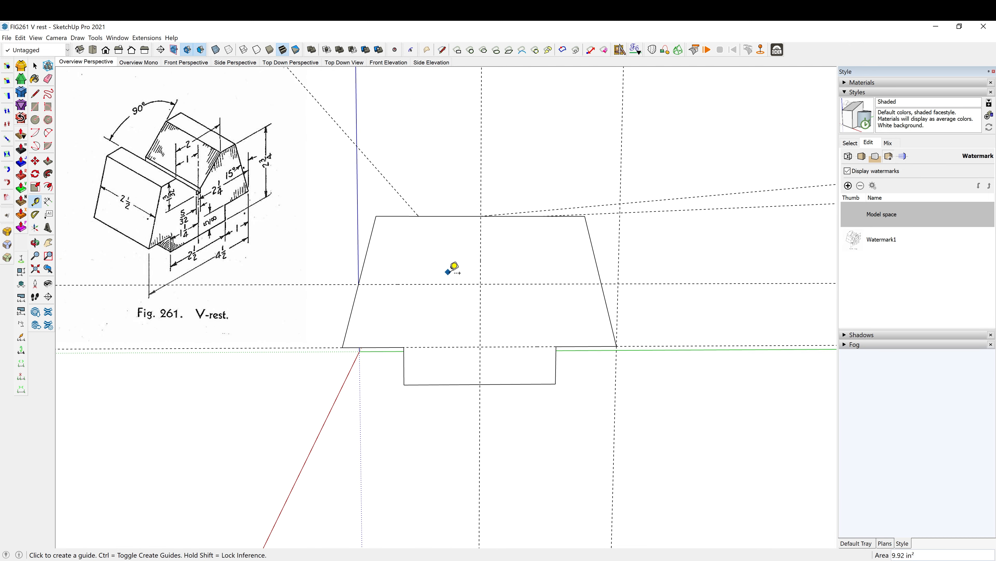
{"action": "key", "text": "r"}
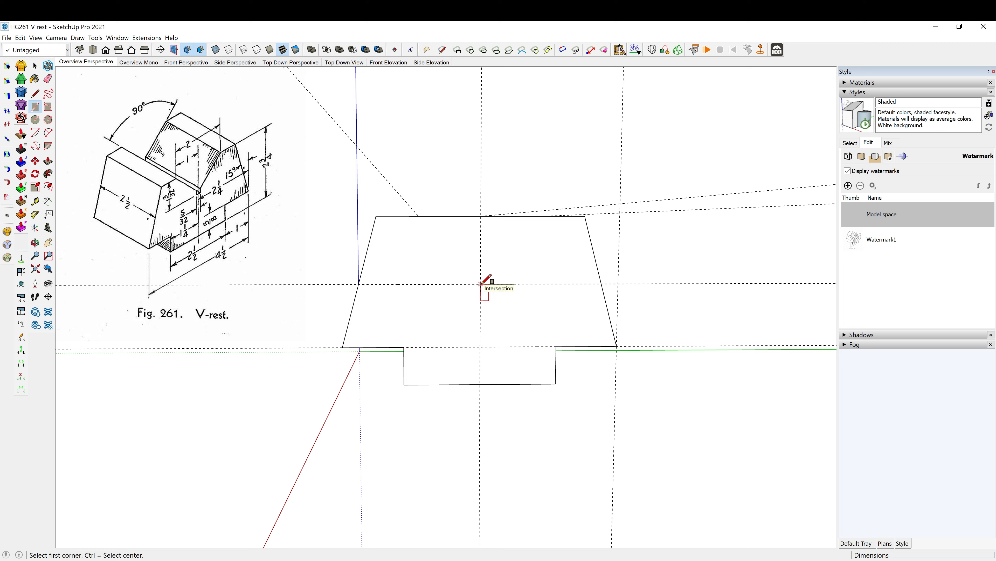
{"action": "left_click", "coordinate": [481, 283]}
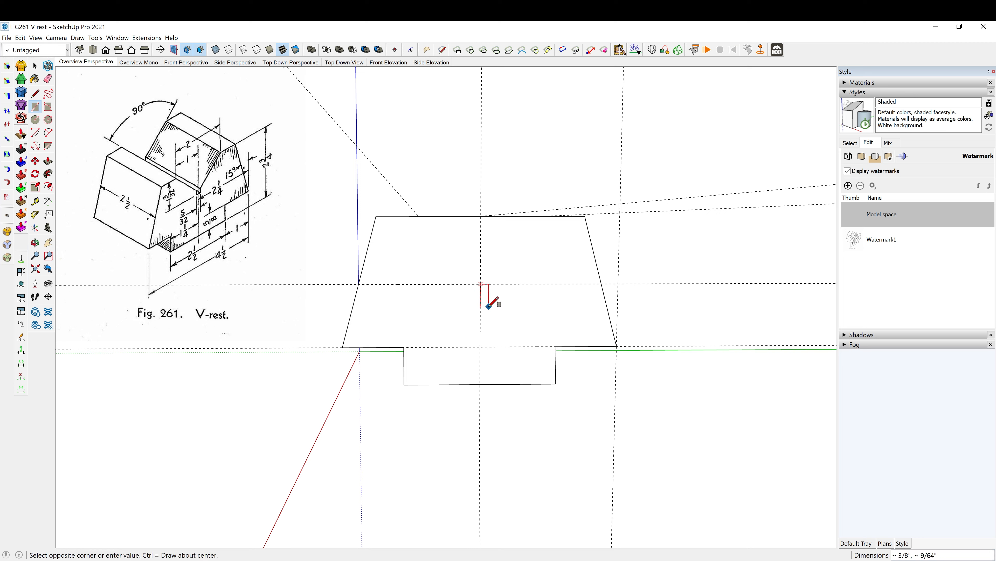
{"action": "key", "text": "ctrl"}
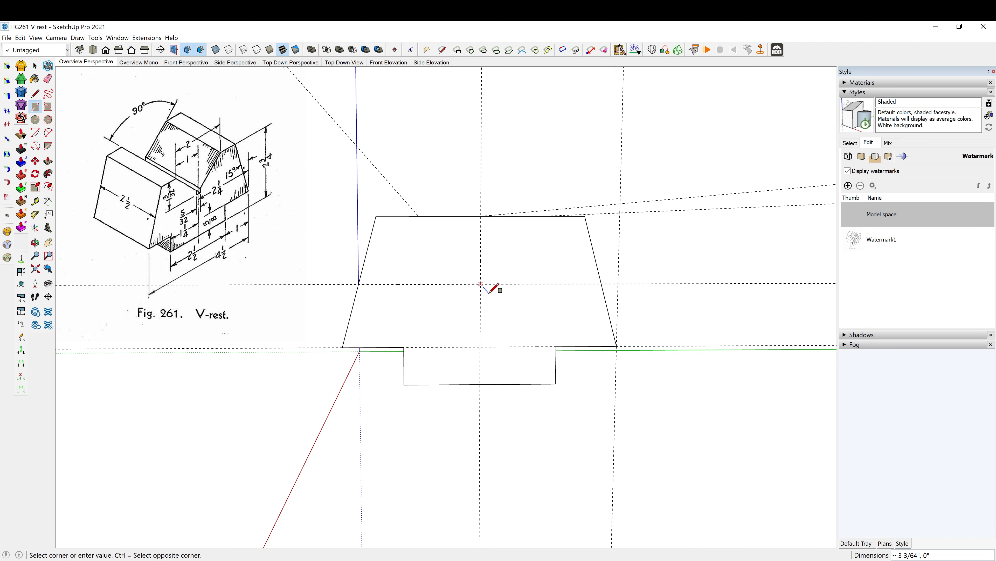
{"action": "mouse_move", "coordinate": [489, 293]}
{"action": "middle_mouse_down"}
{"action": "mouse_move", "coordinate": [534, 329]}
{"action": "mouse_move", "coordinate": [494, 296]}
{"action": "mouse_move", "coordinate": [498, 283]}
{"action": "middle_mouse_up"}
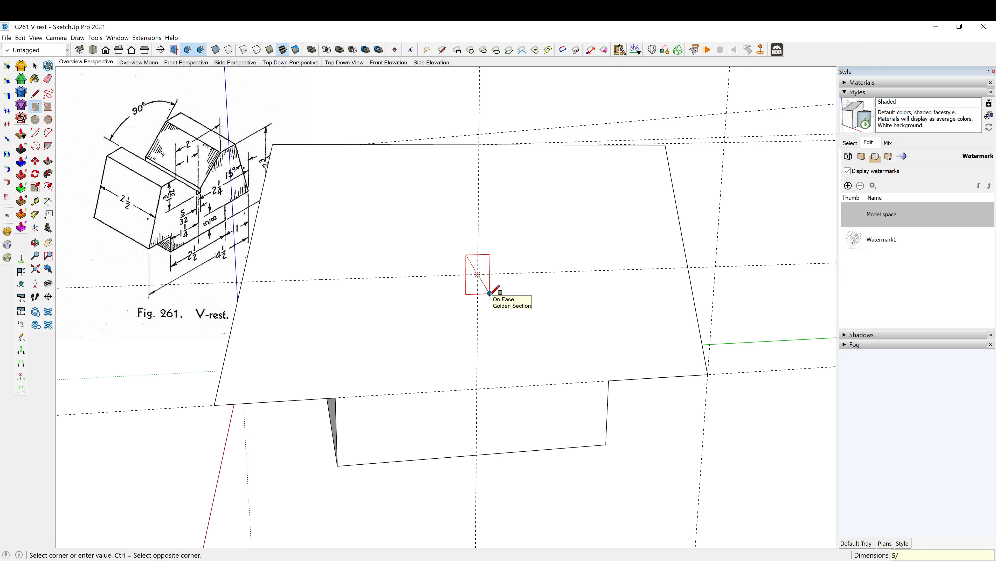
{"action": "left_click", "coordinate": [490, 284]}
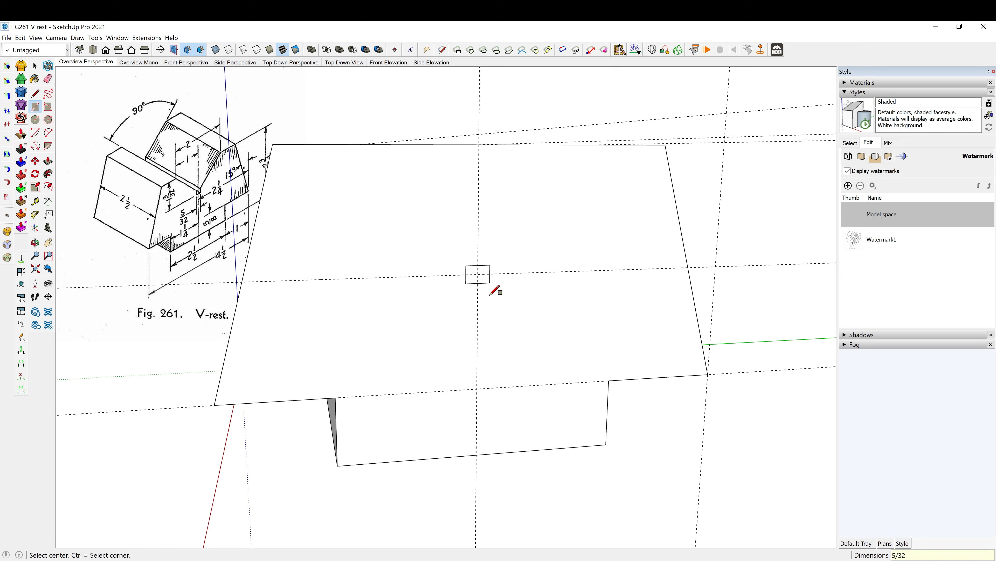
{"action": "scroll", "coordinate": [477, 281], "scroll_direction": "up", "scroll_amount": 4}
{"action": "scroll", "coordinate": [475, 275], "scroll_direction": "down", "scroll_amount": 3}
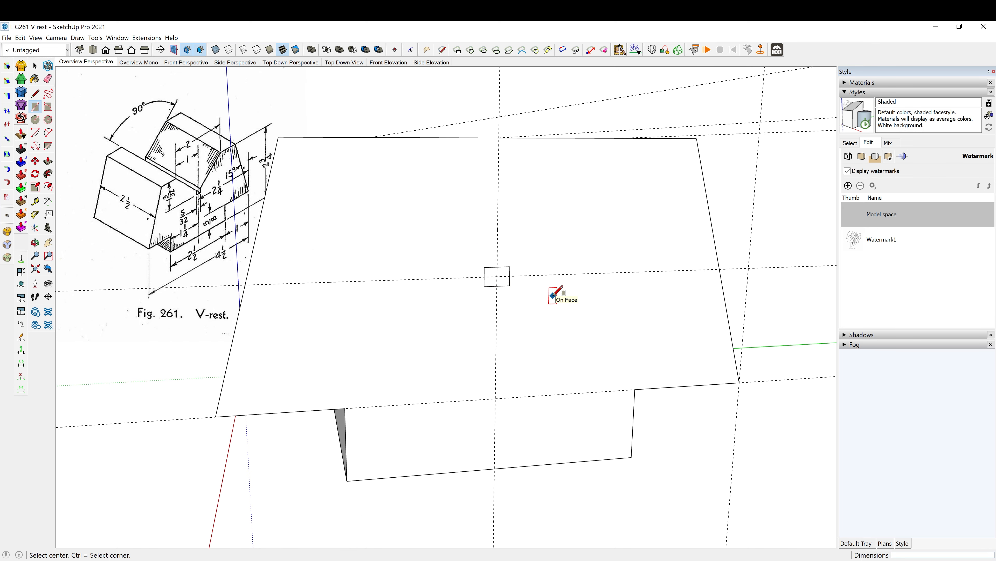
- Undo the small rectangle and redraw it as a 5/32 by 5/32 inch square centred on the front-face guide crossing
{"action": "key", "text": "ctrl+z"}
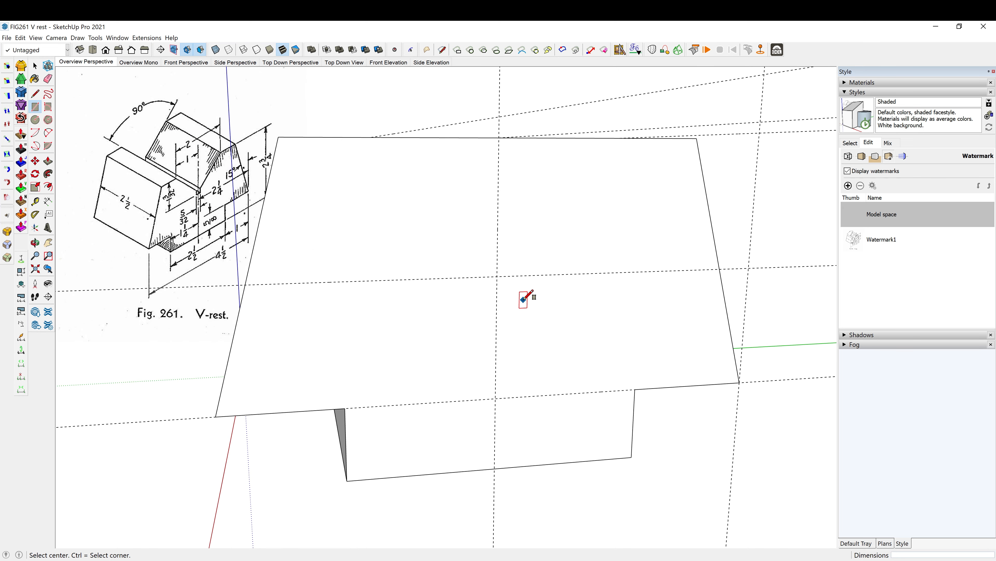
{"action": "left_click", "coordinate": [497, 276]}
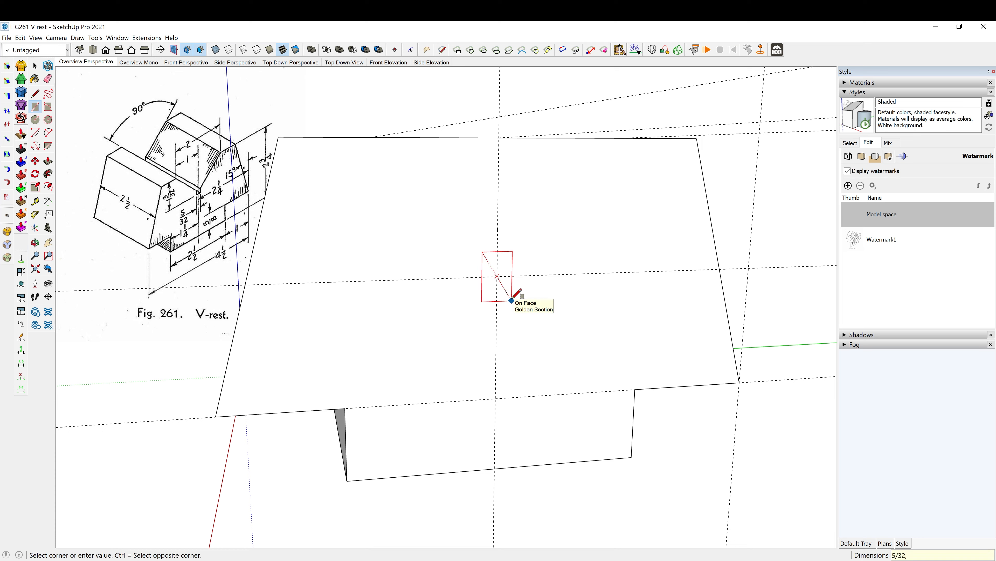
{"action": "key", "text": "Return"}
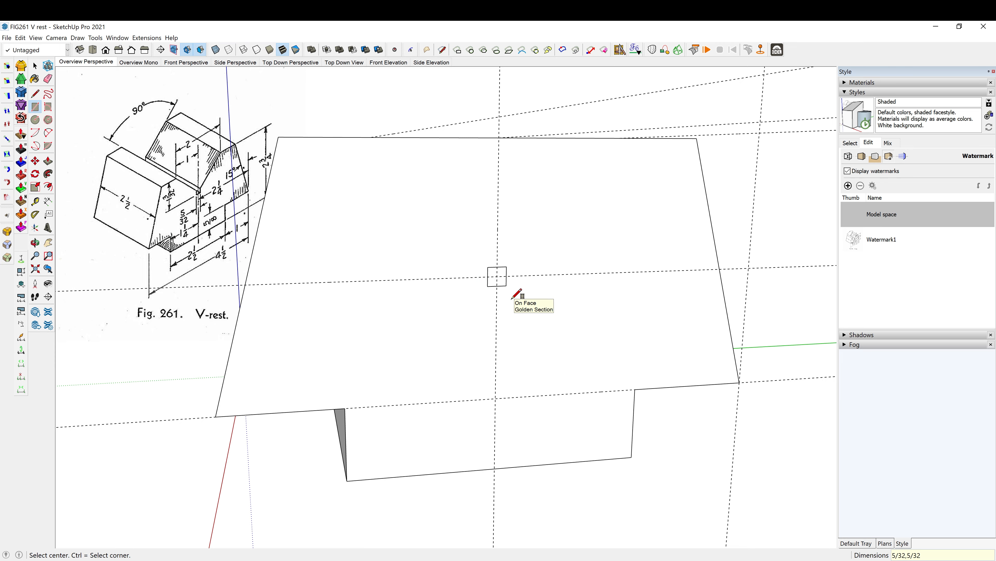
{"action": "middle_click_drag", "start_coordinate": [460, 275], "coordinate": [591, 301]}
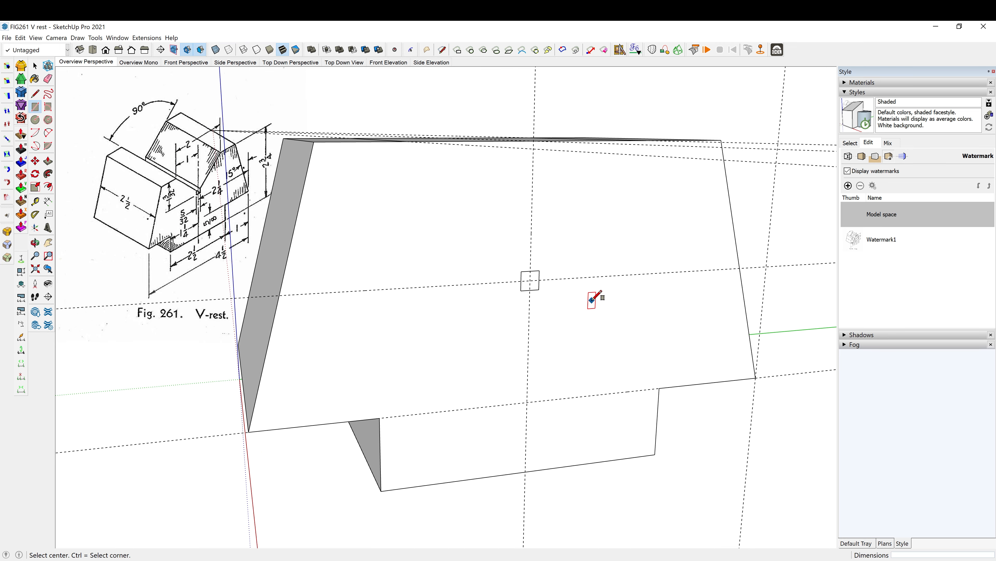
{"action": "middle_click_drag", "start_coordinate": [467, 261], "coordinate": [505, 270]}
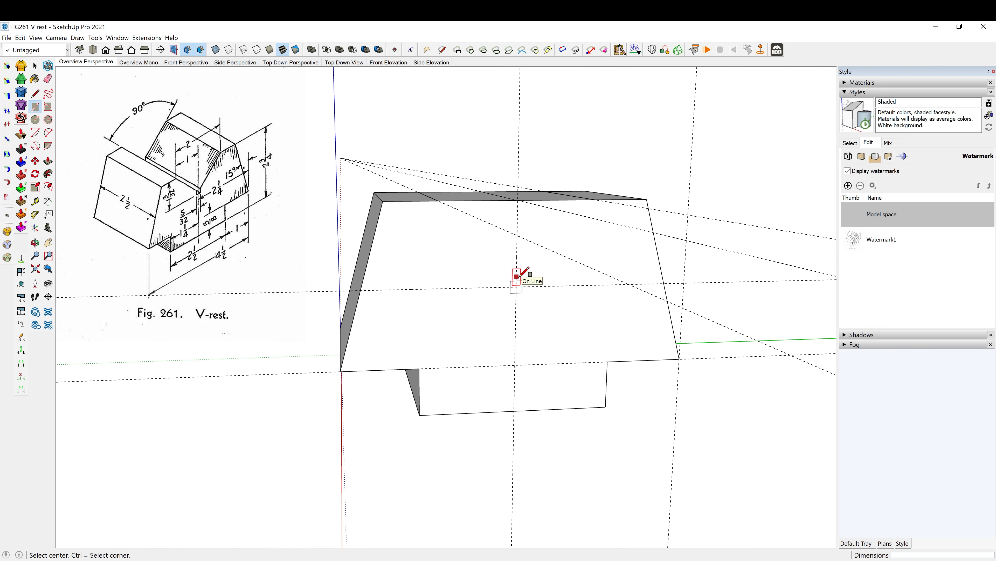
{"action": "scroll", "coordinate": [517, 275], "scroll_direction": "up", "scroll_amount": 6}
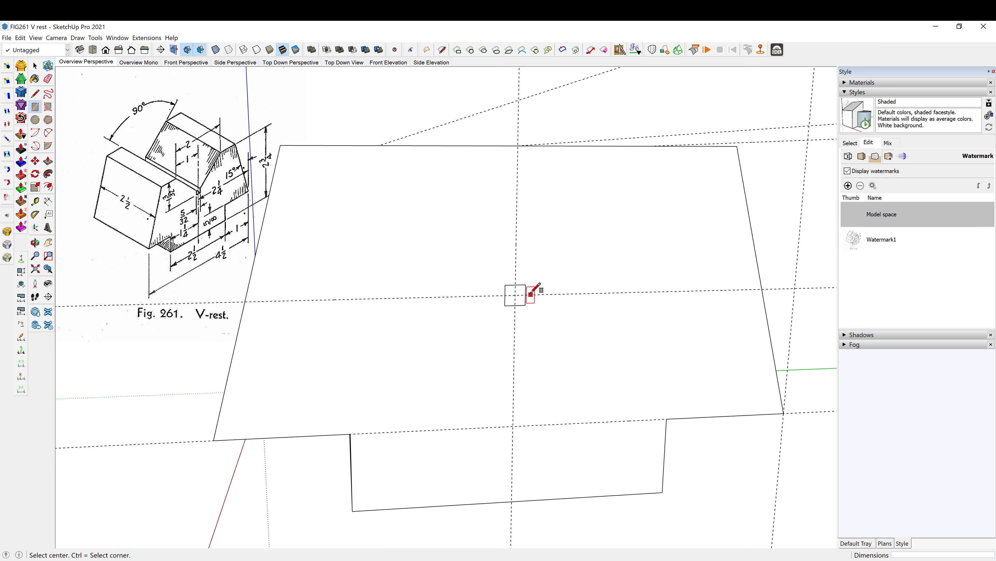
- Move the small square up 5/64 inch along the vertical guide so its lower edge sits on the horizontal guide
{"action": "scroll", "coordinate": [531, 294], "scroll_direction": "down", "scroll_amount": 1}
{"action": "key", "text": "space"}
{"action": "left_click", "coordinate": [521, 305]}
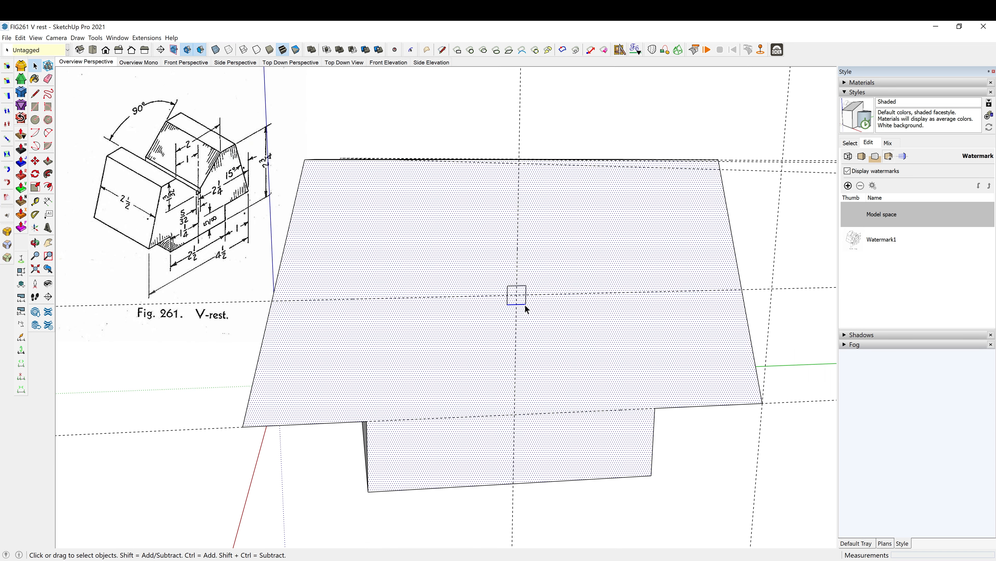
{"action": "left_click", "coordinate": [467, 122]}
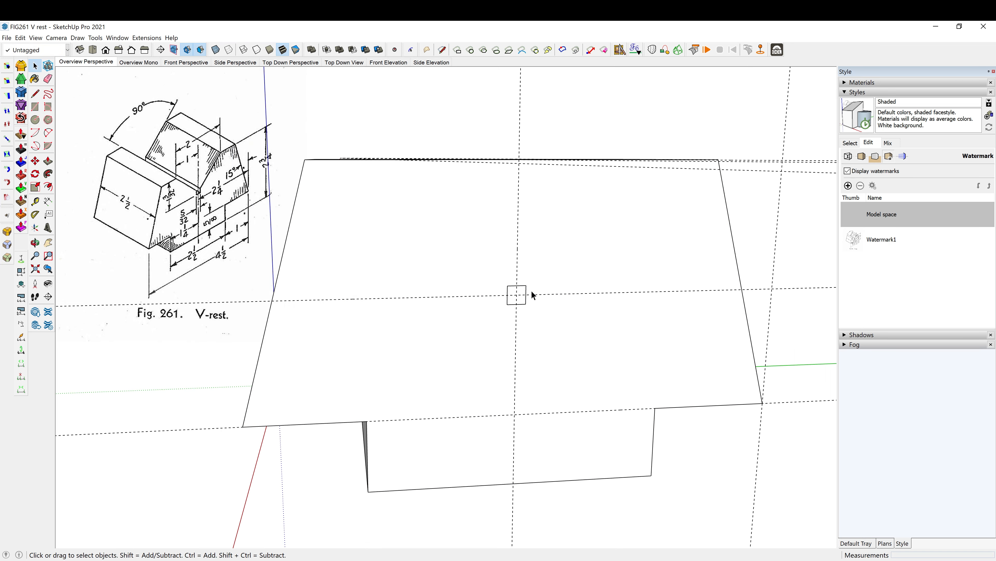
{"action": "key", "text": "m"}
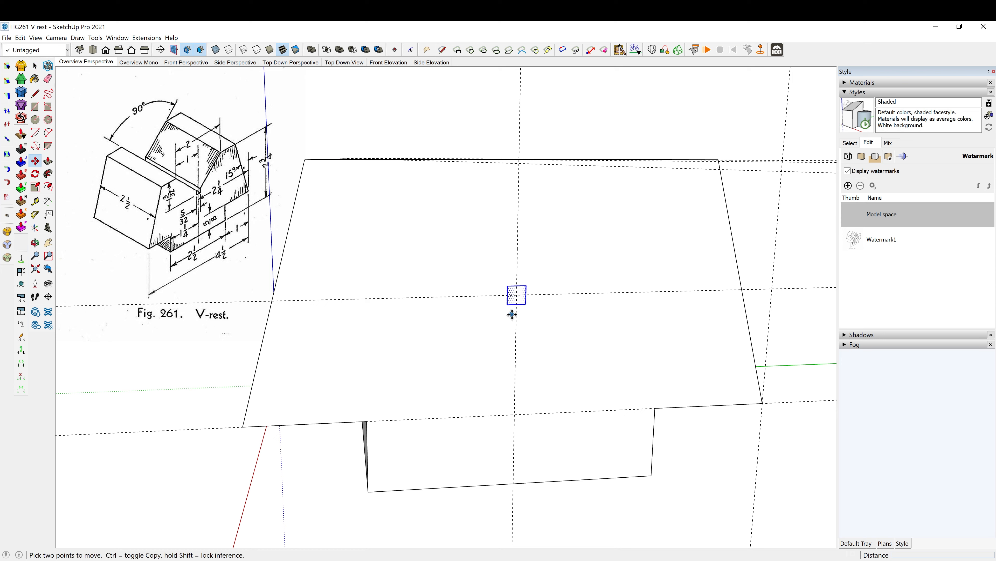
{"action": "left_click", "coordinate": [517, 303]}
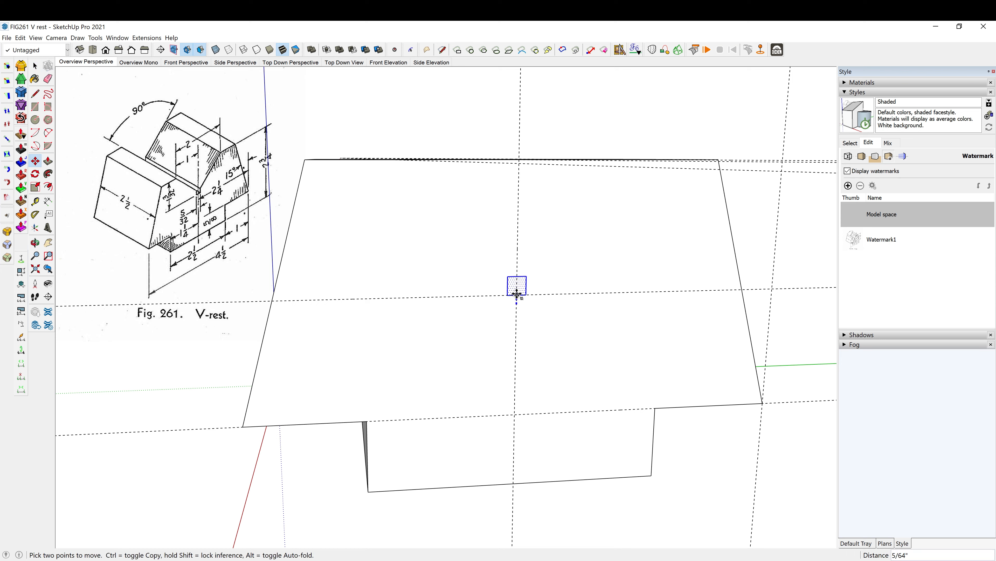
{"action": "left_click", "coordinate": [517, 294]}
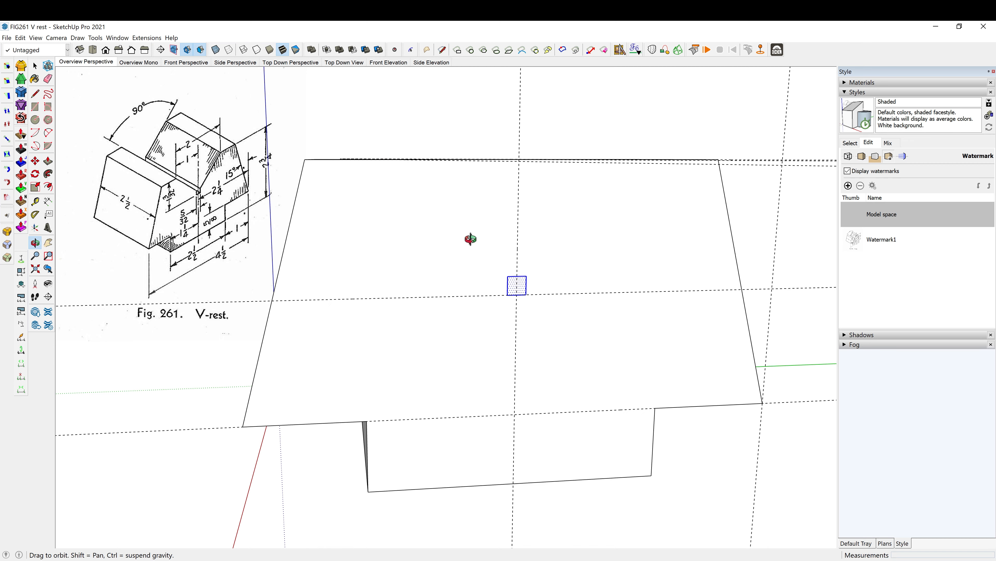
{"action": "mouse_move", "coordinate": [469, 238]}
{"action": "middle_mouse_down"}
{"action": "mouse_move", "coordinate": [513, 265]}
{"action": "mouse_move", "coordinate": [476, 314]}
{"action": "mouse_move", "coordinate": [464, 263]}
{"action": "mouse_move", "coordinate": [429, 311]}
{"action": "mouse_move", "coordinate": [422, 243]}
{"action": "middle_mouse_up"}
{"action": "key", "text": "q"}
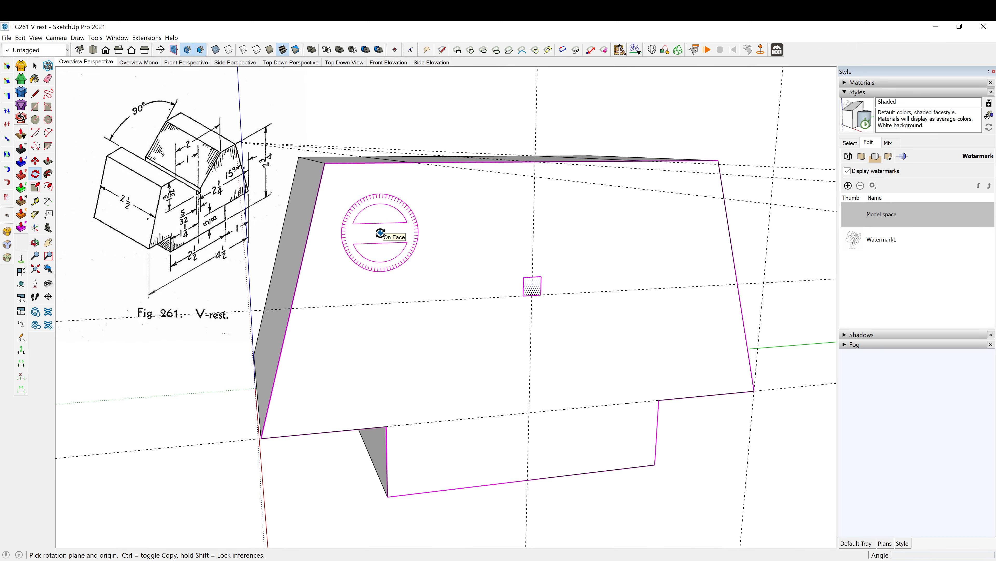
{"action": "key", "text": "shift+q"}
{"action": "left_click", "coordinate": [325, 163]}
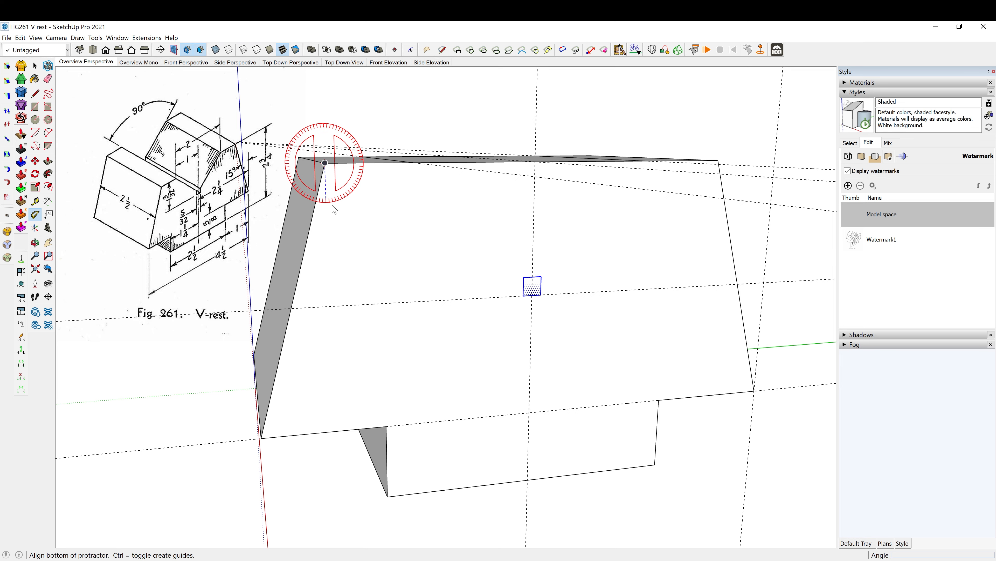
{"action": "middle_click_drag", "start_coordinate": [331, 250], "coordinate": [300, 316]}
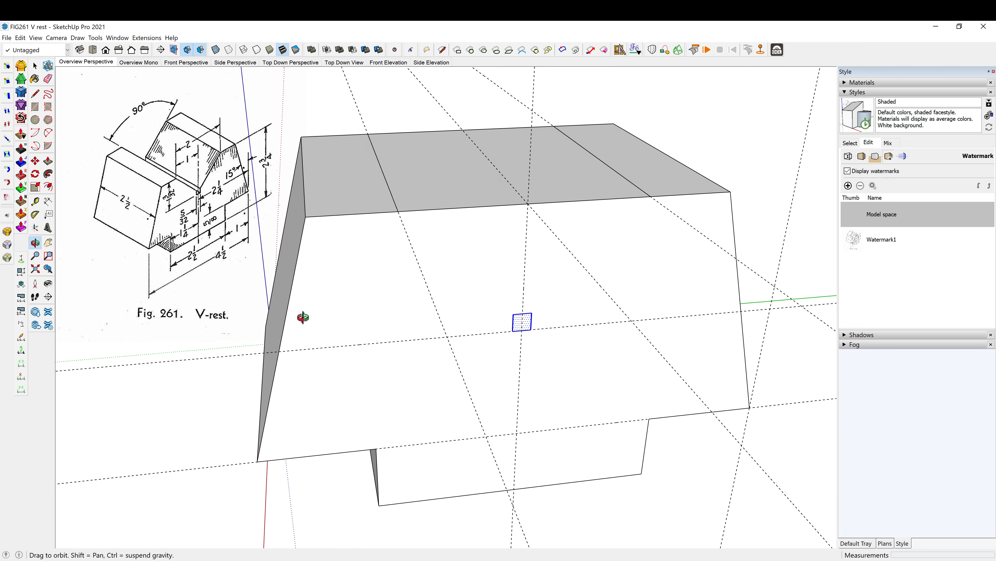
{"action": "key", "text": "Escape"}
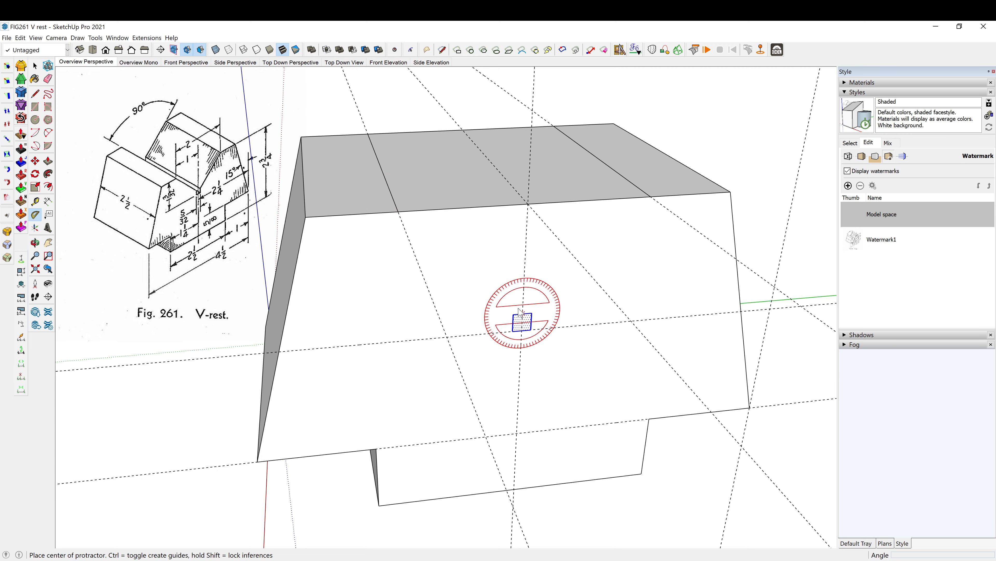
{"action": "middle_click_drag", "start_coordinate": [445, 223], "coordinate": [528, 223]}
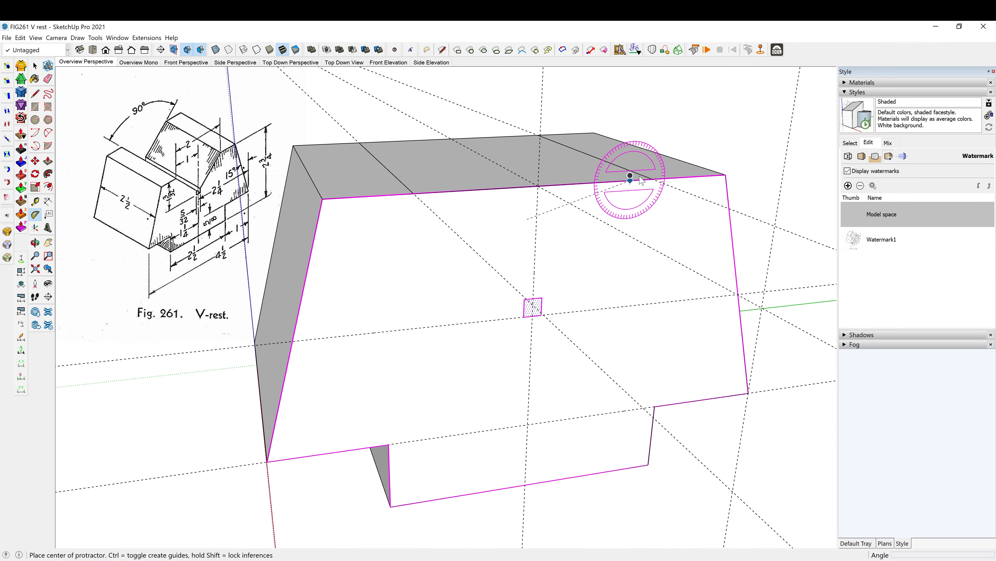
- Delete all guides from the model, keeping the small square and the two lines across the top face
{"action": "key", "text": "shift+g"}
{"action": "middle_click_drag", "start_coordinate": [638, 197], "coordinate": [574, 194]}
{"action": "middle_click_drag", "start_coordinate": [518, 228], "coordinate": [570, 267]}
{"action": "key", "text": "space"}
- Add a centre guide on the top face, parallel to and 1 inch from one of the two cross lines
{"action": "key", "text": "t"}
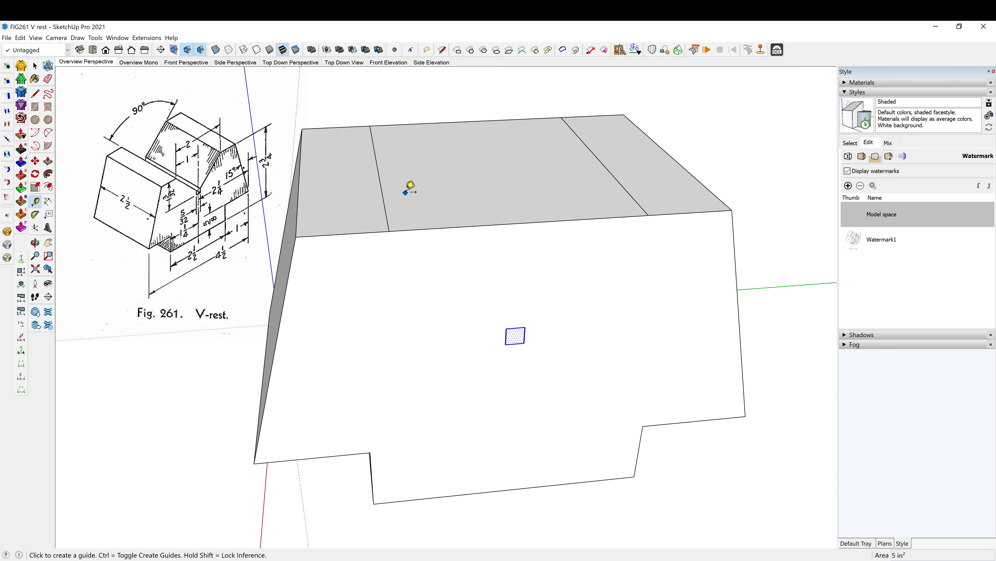
{"action": "left_click", "coordinate": [385, 207]}
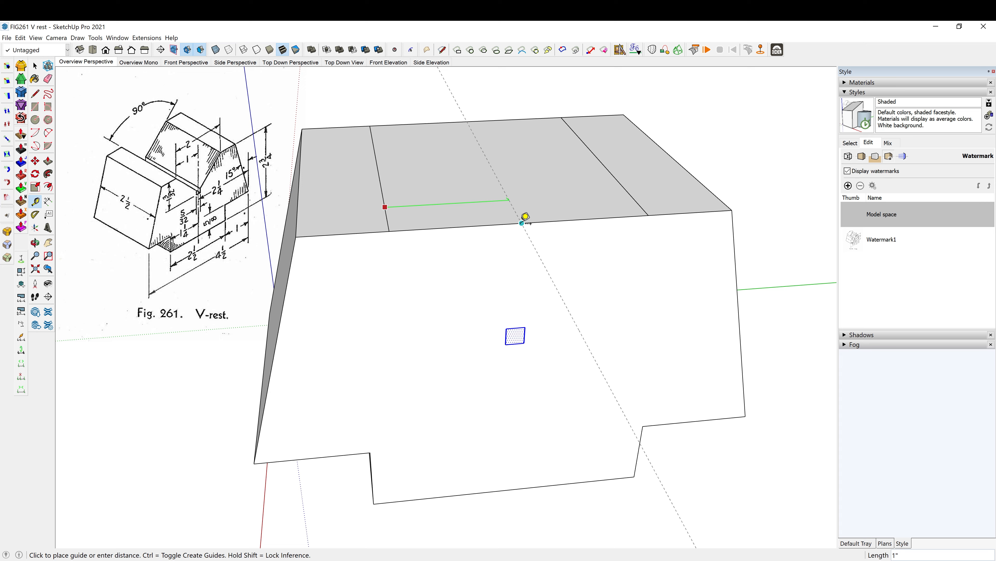
{"action": "left_click", "coordinate": [522, 216]}
{"action": "middle_click_drag", "start_coordinate": [456, 256], "coordinate": [409, 232]}
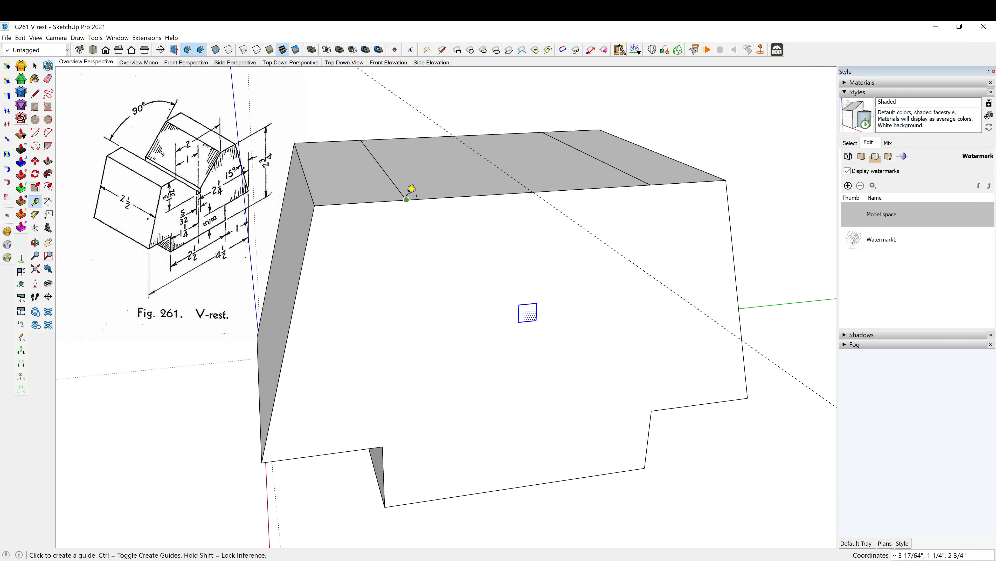
- Add a vertical guide on the front face, offset from the vertical axis through the midpoint of the small square's top edge
{"action": "left_click", "coordinate": [407, 199]}
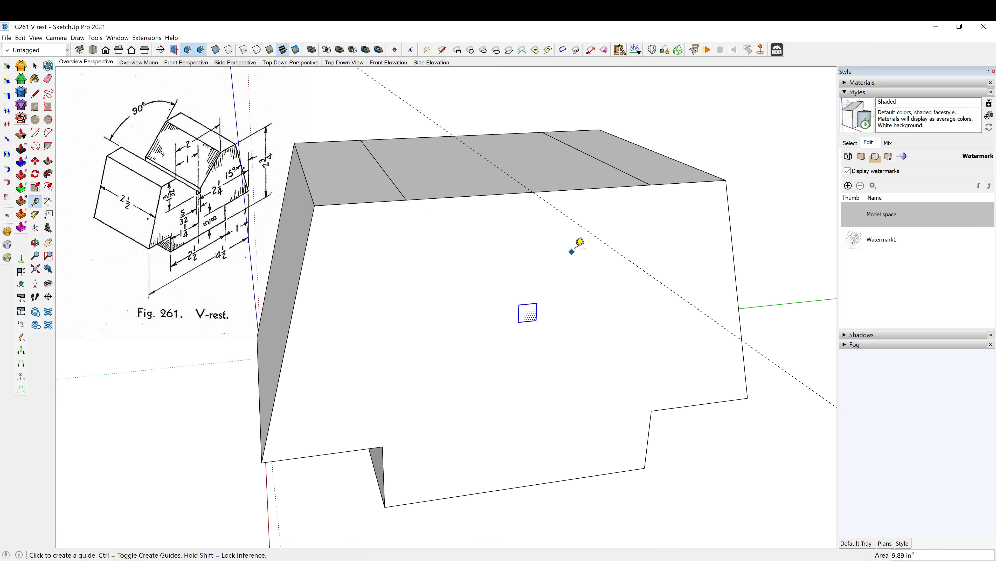
{"action": "middle_click_drag", "start_coordinate": [577, 245], "coordinate": [518, 230]}
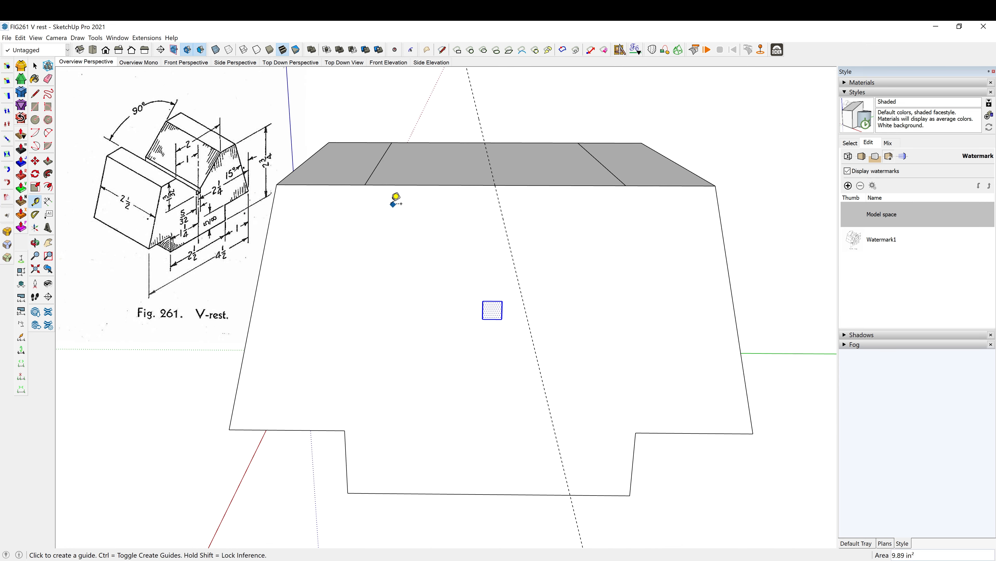
{"action": "middle_click_drag", "start_coordinate": [411, 207], "coordinate": [463, 215]}
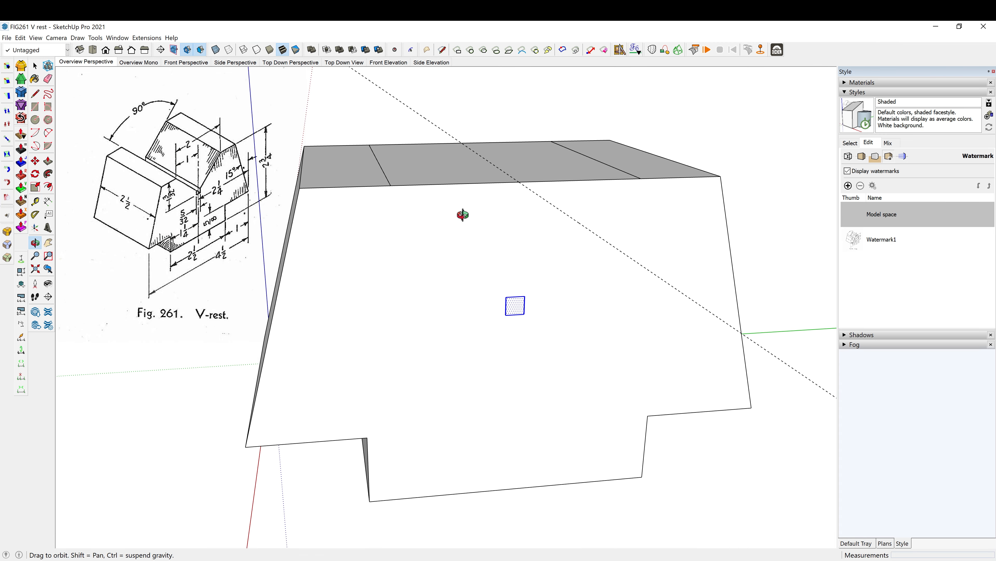
{"action": "left_click", "coordinate": [252, 113]}
{"action": "left_click", "coordinate": [517, 289]}
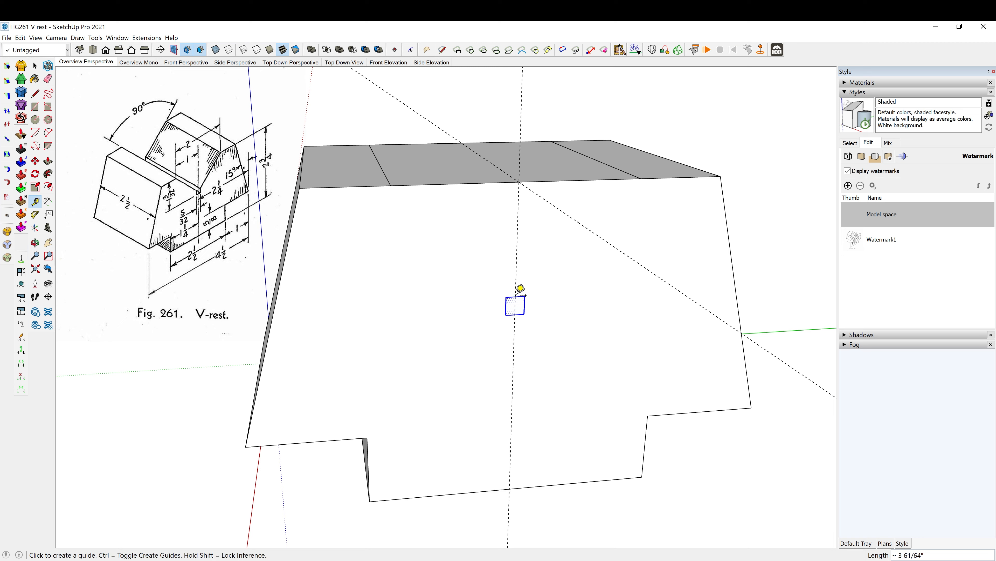
{"action": "left_click", "coordinate": [524, 305]}
- Add a protractor guide at 90 degrees to the vertical guide, centred on the midpoint of the small square's top edge
{"action": "key", "text": "alt+p"}
{"action": "key", "text": "Right"}
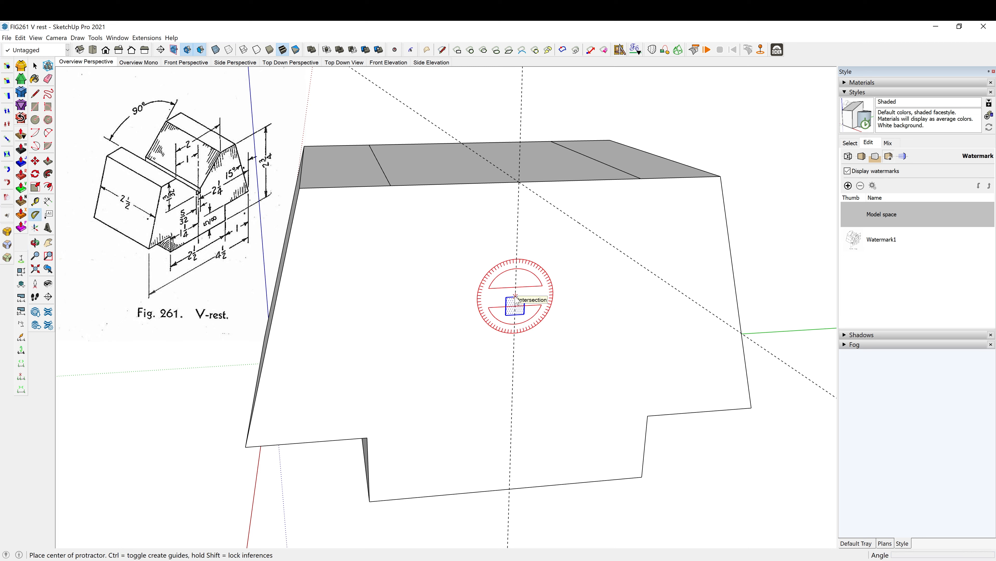
{"action": "left_click", "coordinate": [515, 297]}
{"action": "left_click", "coordinate": [517, 244]}
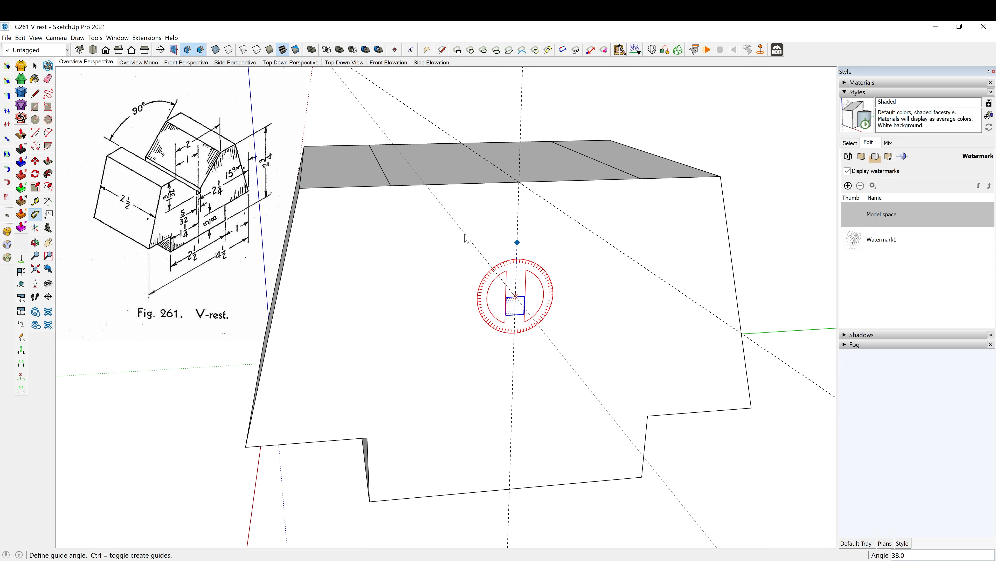
{"action": "type", "text": "90"}
{"action": "key", "text": "Return"}
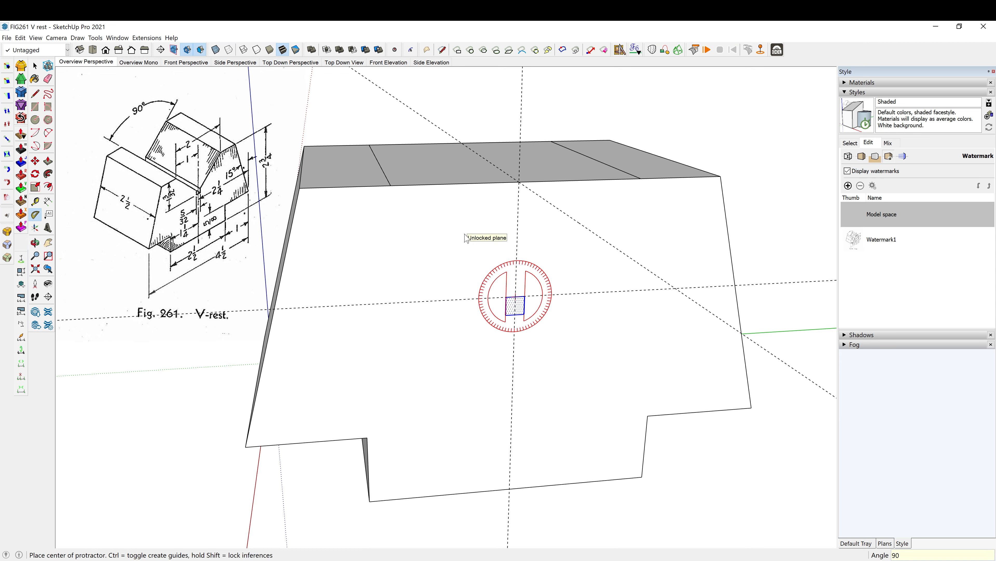
- Add two protractor guides at 45 degrees on either side of the vertical guide, starting from the square's top-edge midpoint
{"action": "left_click", "coordinate": [516, 297]}
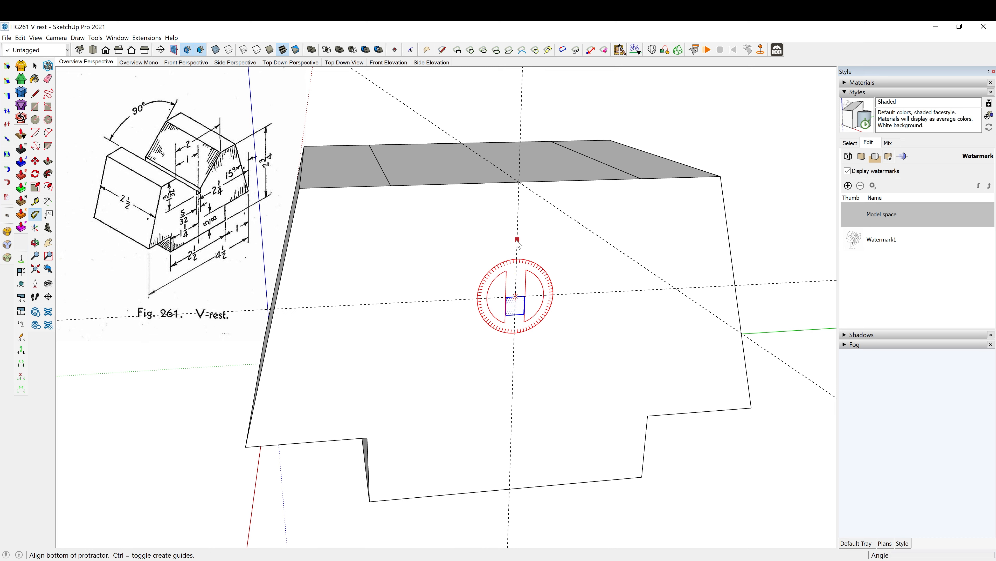
{"action": "left_click", "coordinate": [518, 226]}
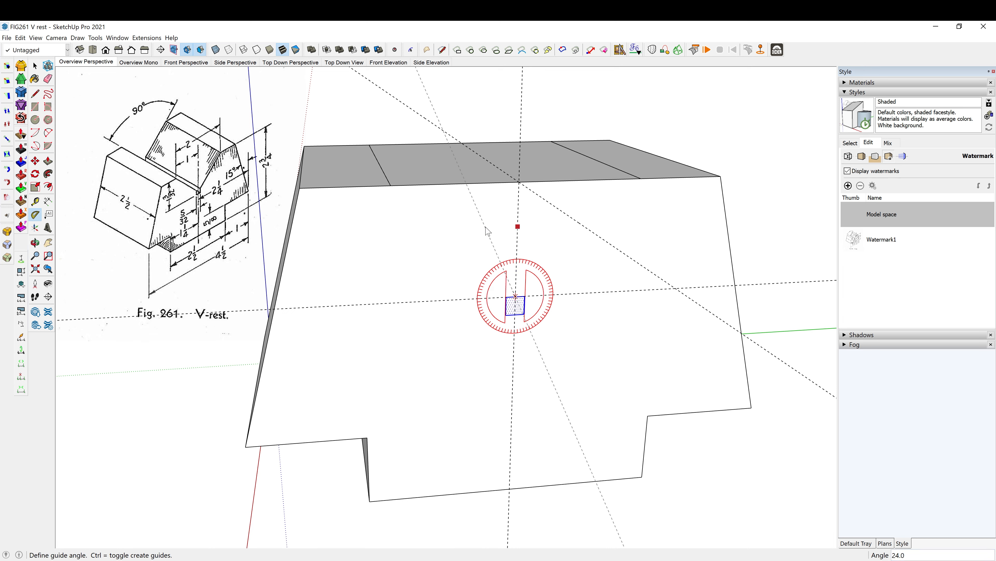
{"action": "key", "text": "Return"}
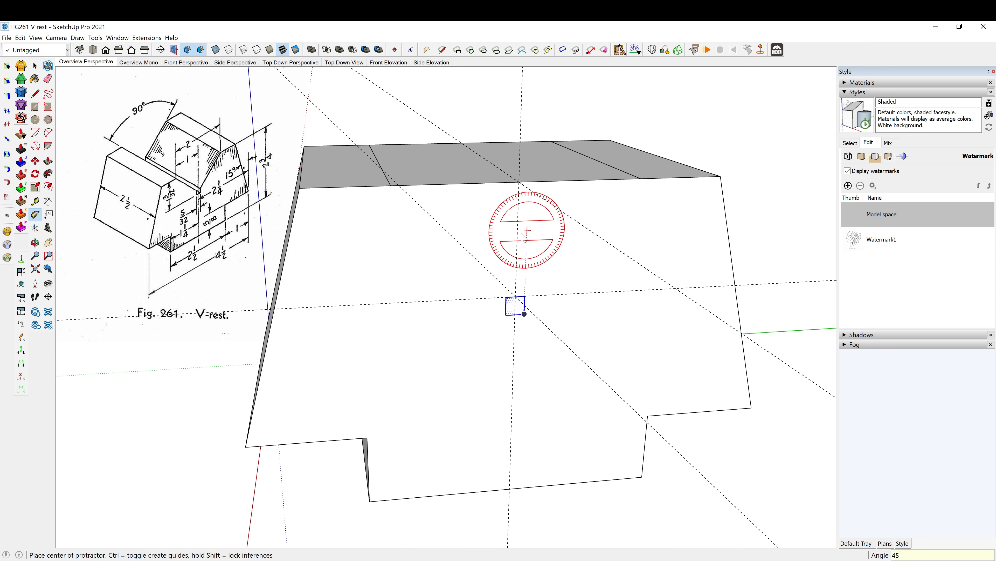
{"action": "left_click", "coordinate": [517, 297]}
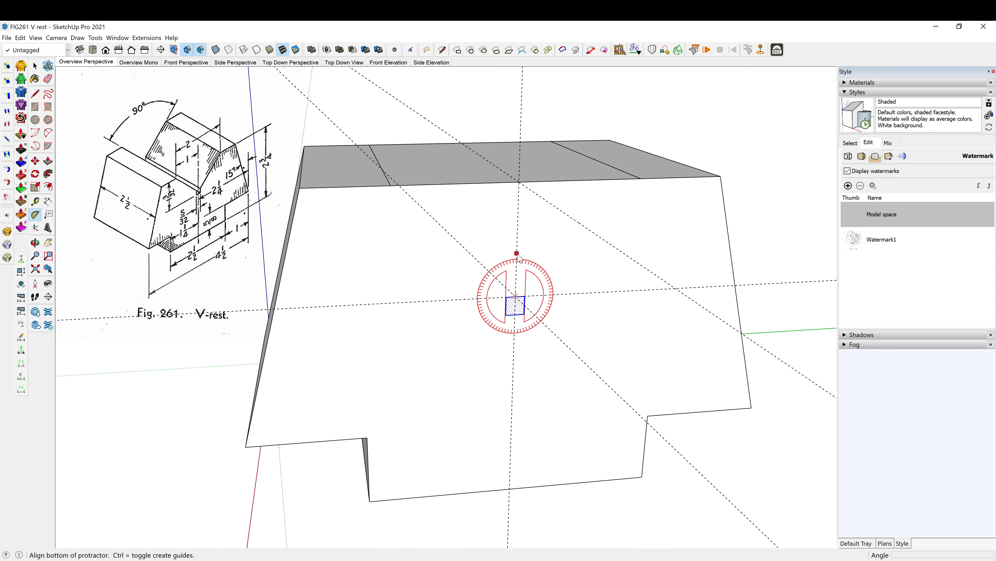
{"action": "left_click", "coordinate": [518, 256]}
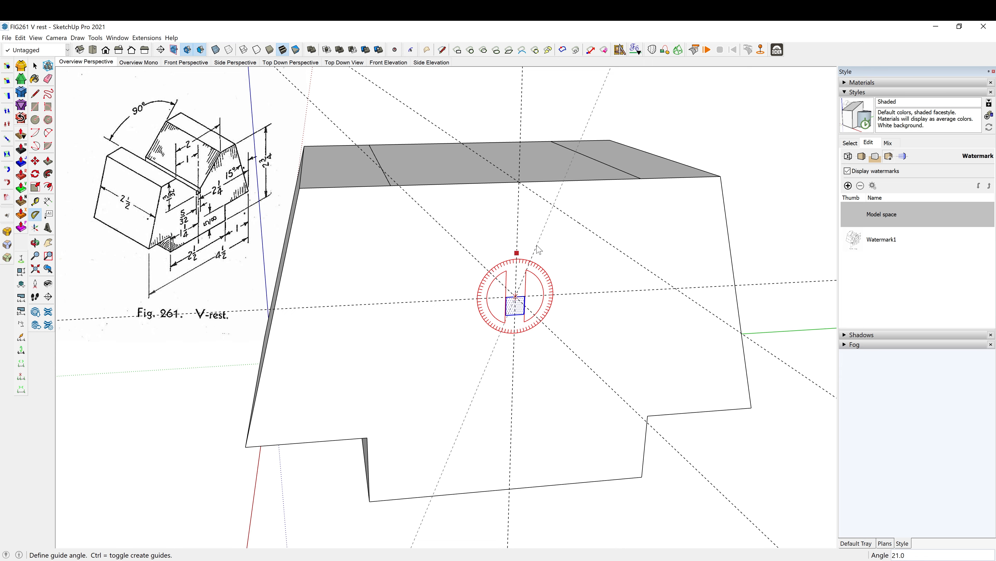
{"action": "key", "text": "Return"}
- Select both 45-degree guides and move them down the vertical guide by about 1/16 inch, into the small square
{"action": "middle_click_drag", "start_coordinate": [538, 184], "coordinate": [477, 243]}
{"action": "key", "text": "space"}
{"action": "left_click", "coordinate": [454, 227]}
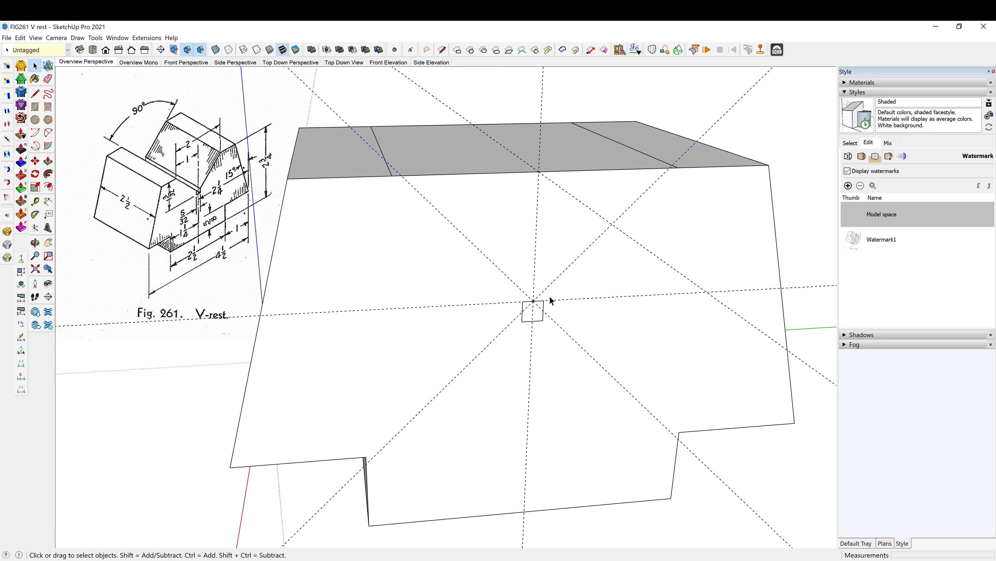
{"action": "key", "text": "m"}
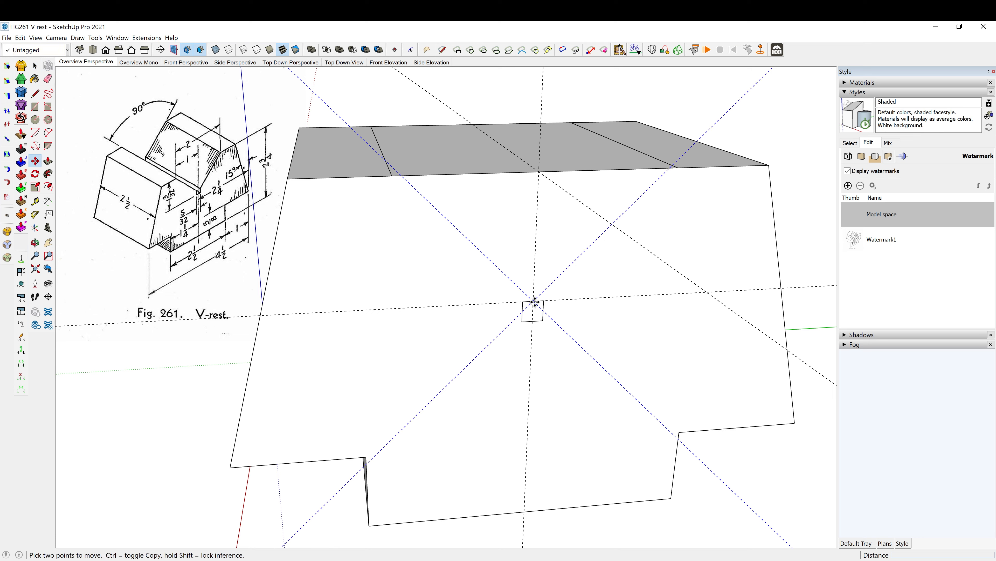
{"action": "left_click", "coordinate": [534, 302]}
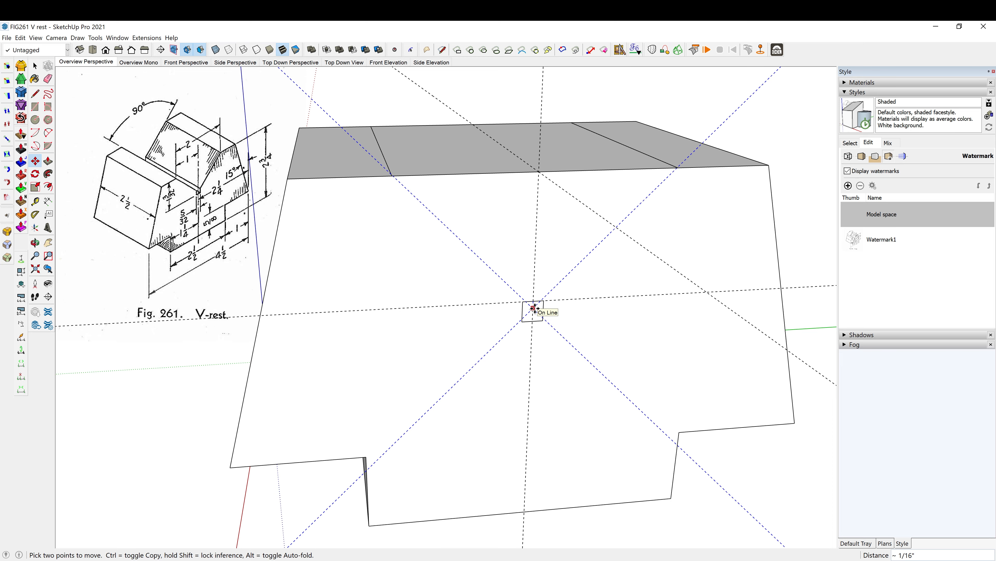
{"action": "left_click", "coordinate": [535, 308]}
- Delete all the construction guides from the V-rest model, including the angled pair
{"action": "middle_click_drag", "start_coordinate": [534, 309], "coordinate": [576, 320]}
{"action": "scroll", "coordinate": [477, 189], "scroll_direction": "up", "scroll_amount": 5}
{"action": "middle_click_drag", "start_coordinate": [477, 188], "coordinate": [466, 248]}
{"action": "scroll", "coordinate": [477, 234], "scroll_direction": "down", "scroll_amount": 5}
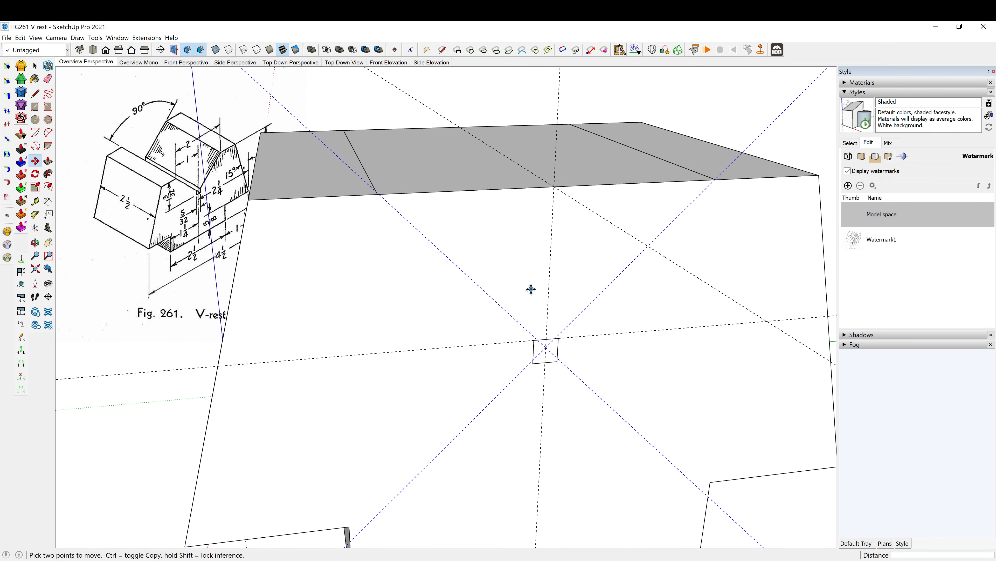
{"action": "key", "text": "shift+g"}
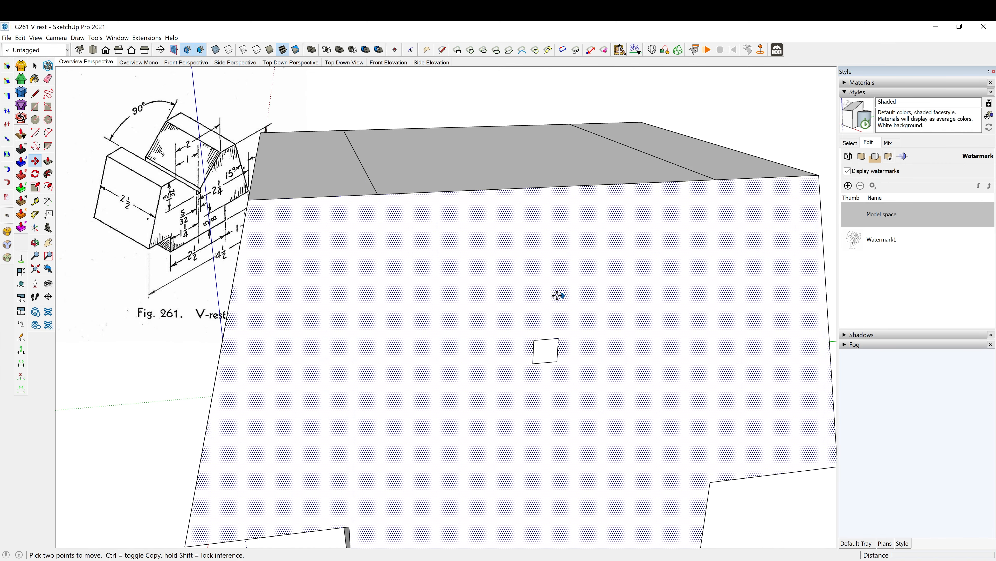
- Select the entire V-rest block with its connected geometry and make it a component
{"action": "key", "text": "space"}
{"action": "scroll", "coordinate": [442, 156], "scroll_direction": "down", "scroll_amount": 2}
{"action": "middle_click_drag", "start_coordinate": [444, 159], "coordinate": [489, 161]}
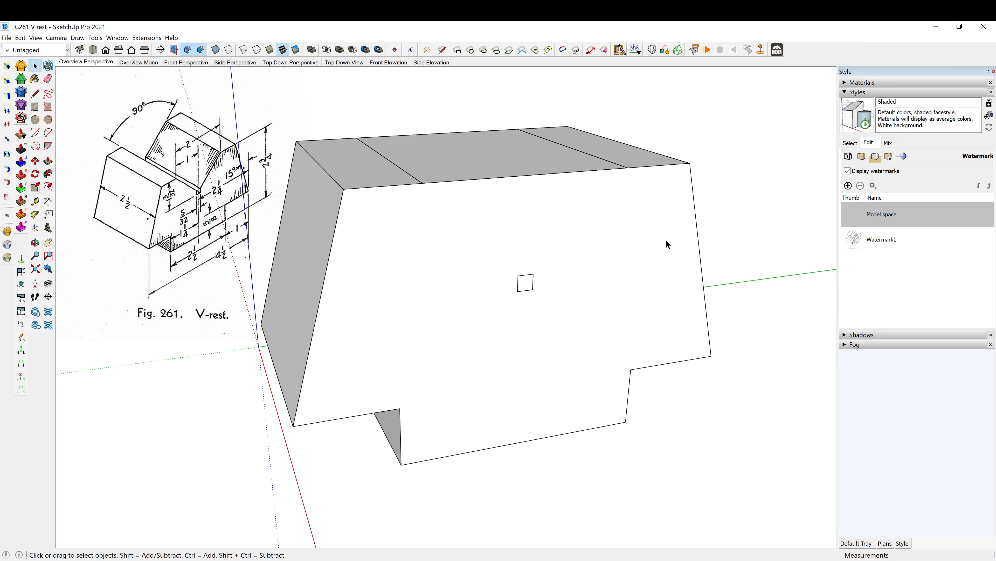
{"action": "triple_click", "coordinate": [587, 295]}
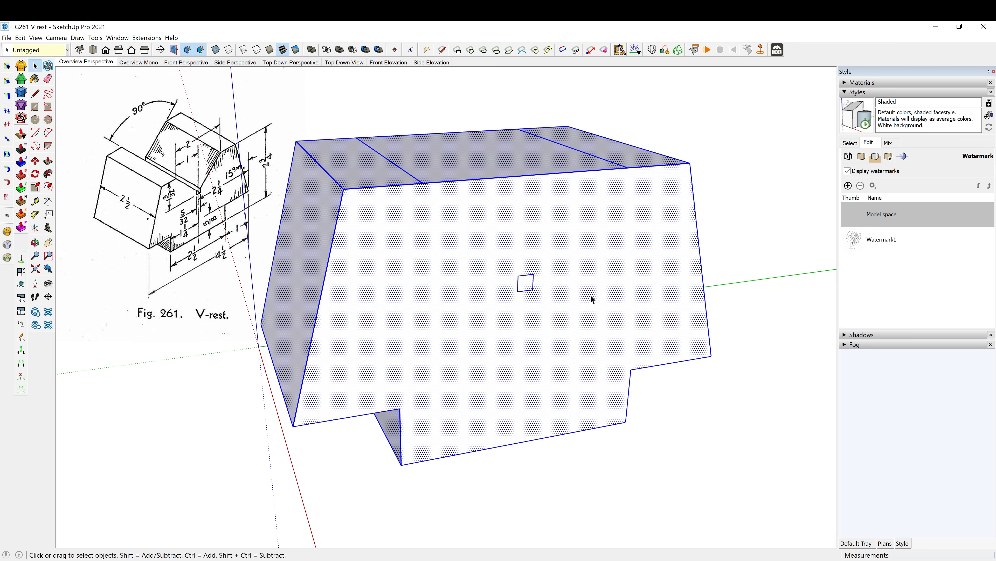
{"action": "key", "text": "g"}
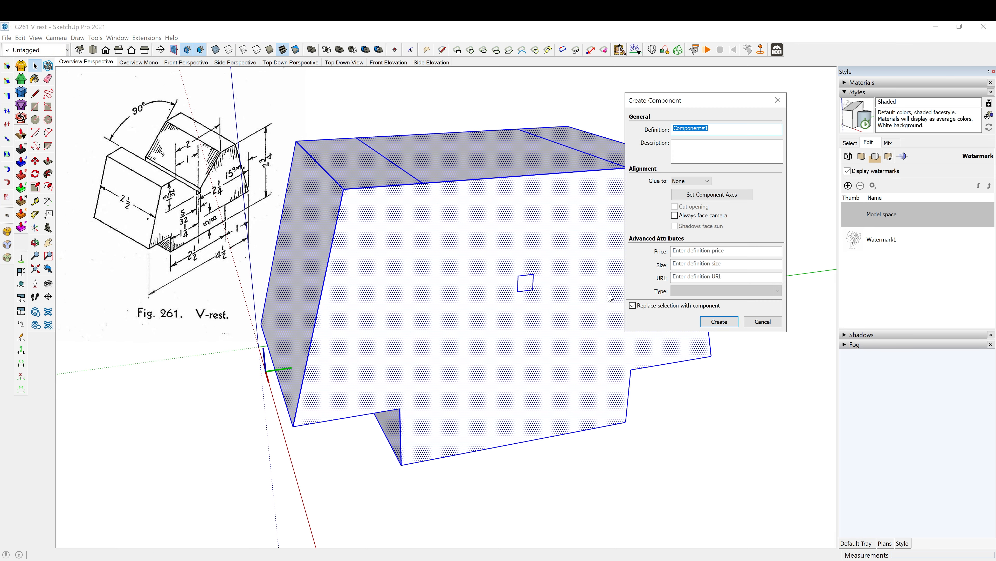
{"action": "key", "text": "Return"}
- Draw a 3 by 3 inch square upward from the midpoint of the small square's top edge, on the block's front face plane
{"action": "mouse_move", "coordinate": [583, 286]}
{"action": "middle_mouse_down"}
{"action": "mouse_move", "coordinate": [536, 460]}
{"action": "mouse_move", "coordinate": [432, 422]}
{"action": "mouse_move", "coordinate": [490, 308]}
{"action": "mouse_move", "coordinate": [475, 294]}
{"action": "middle_mouse_up"}
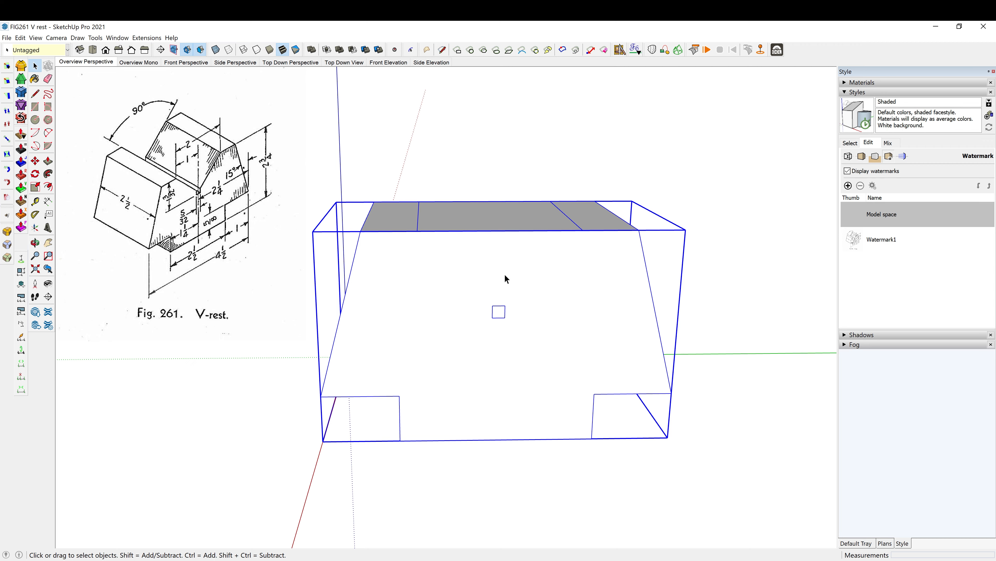
{"action": "key", "text": "r"}
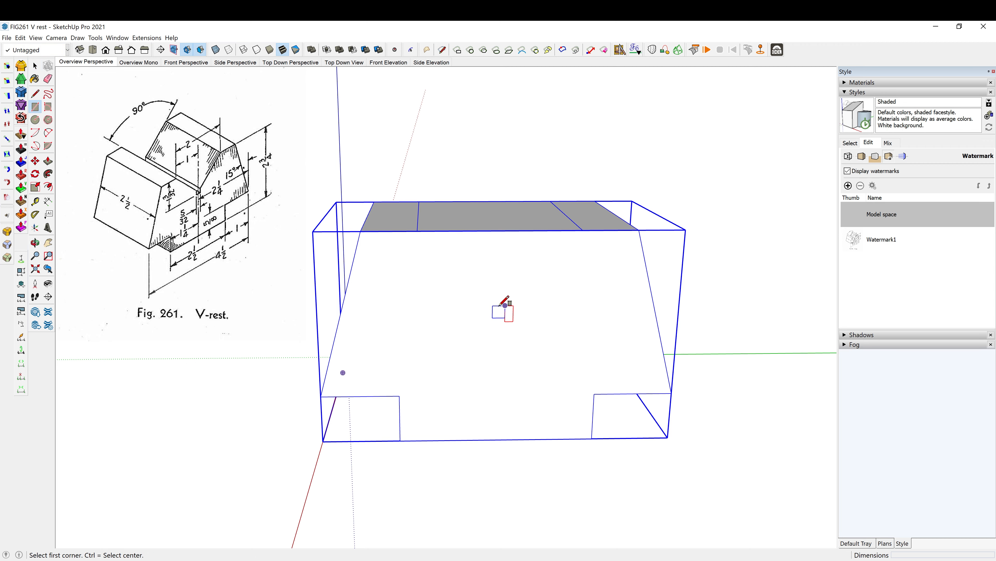
{"action": "scroll", "coordinate": [502, 305], "scroll_direction": "up", "scroll_amount": 2}
{"action": "left_click", "coordinate": [498, 305]}
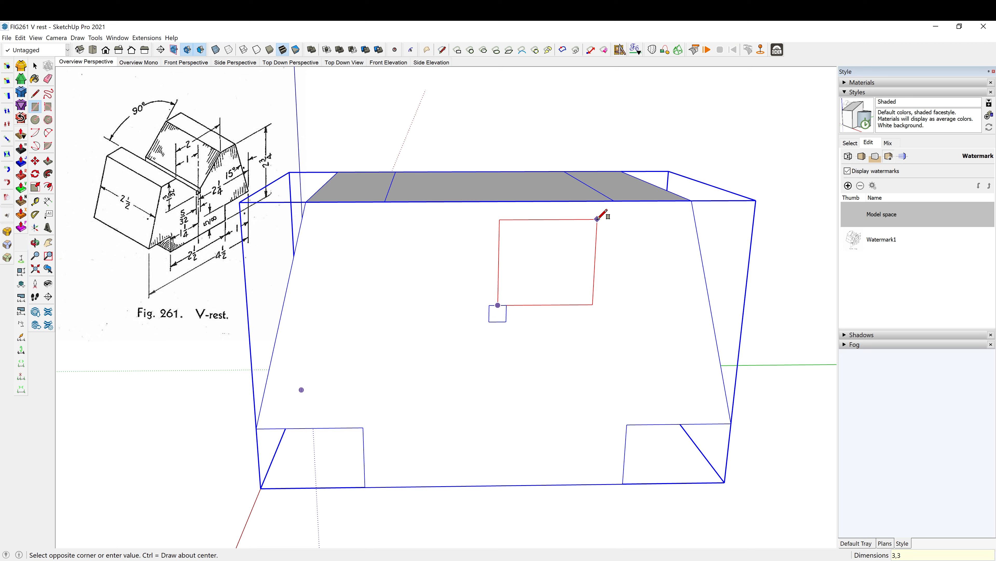
{"action": "key", "text": "Return"}
{"action": "key", "text": "space"}
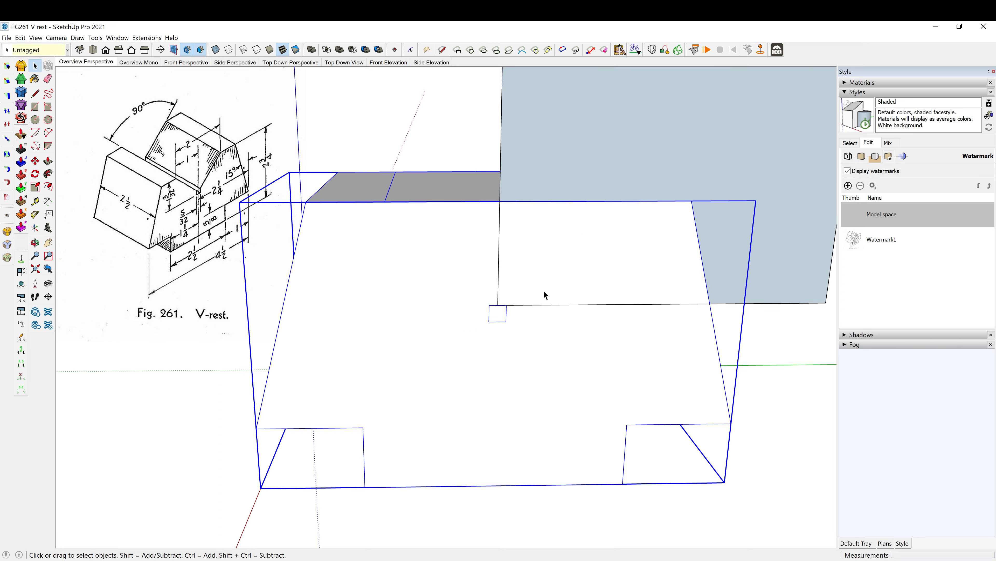
- Rotate the large square about its lower corner so it stands symmetrically on that corner above the small square
{"action": "left_click", "coordinate": [543, 291]}
{"action": "key", "text": "q"}
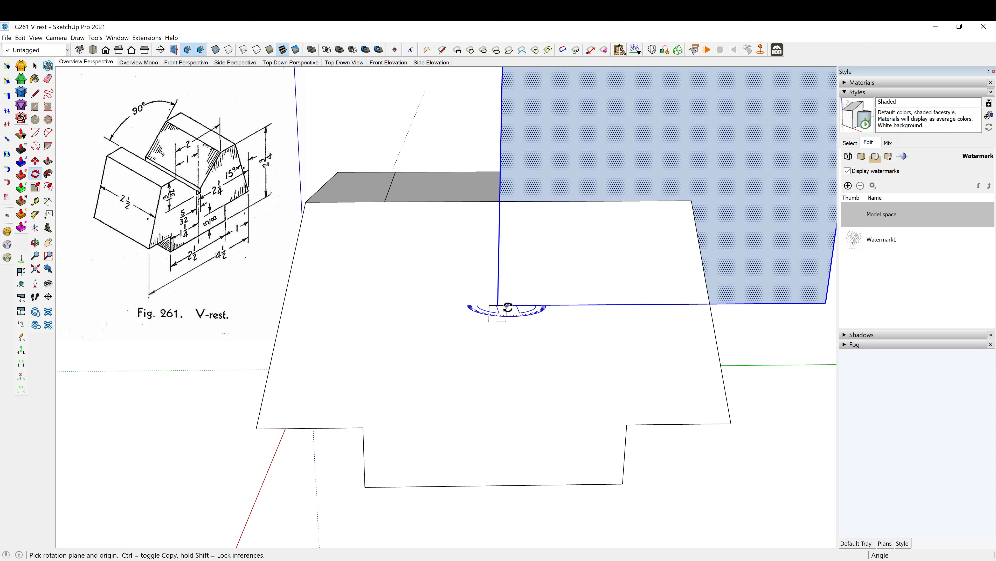
{"action": "left_click_drag", "start_coordinate": [498, 305], "coordinate": [588, 304]}
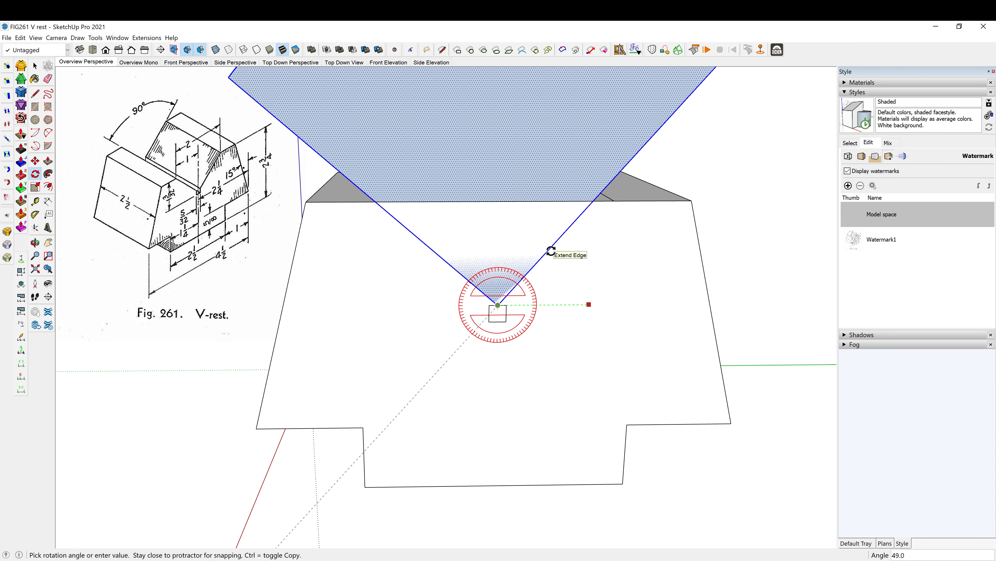
{"action": "left_click", "coordinate": [551, 251]}
- Add a guide parallel to the vertical axis through the groove line's endpoint on the block's front top edge
{"action": "middle_click_drag", "start_coordinate": [511, 245], "coordinate": [432, 255]}
{"action": "scroll", "coordinate": [432, 255], "scroll_direction": "down", "scroll_amount": 1}
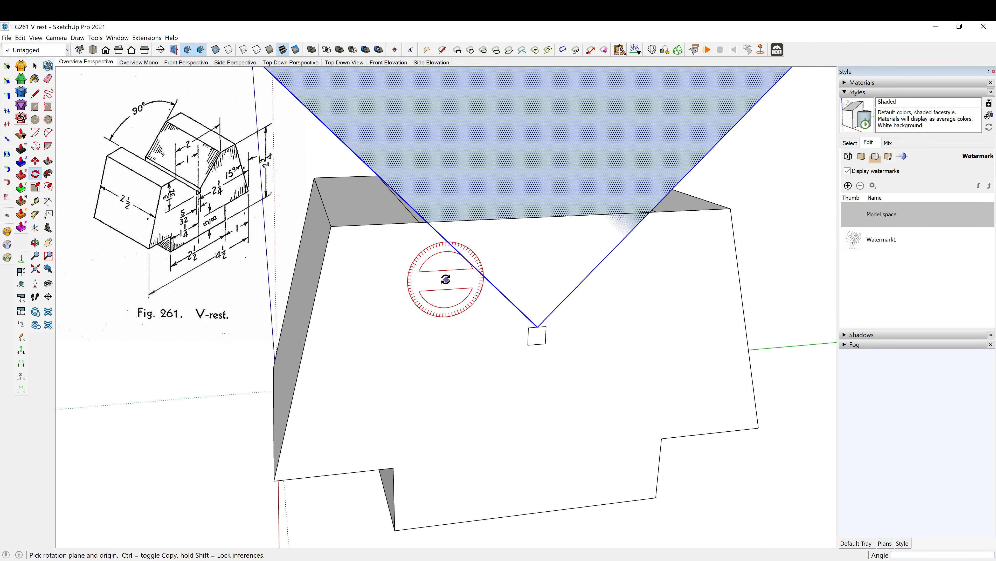
{"action": "key", "text": "t"}
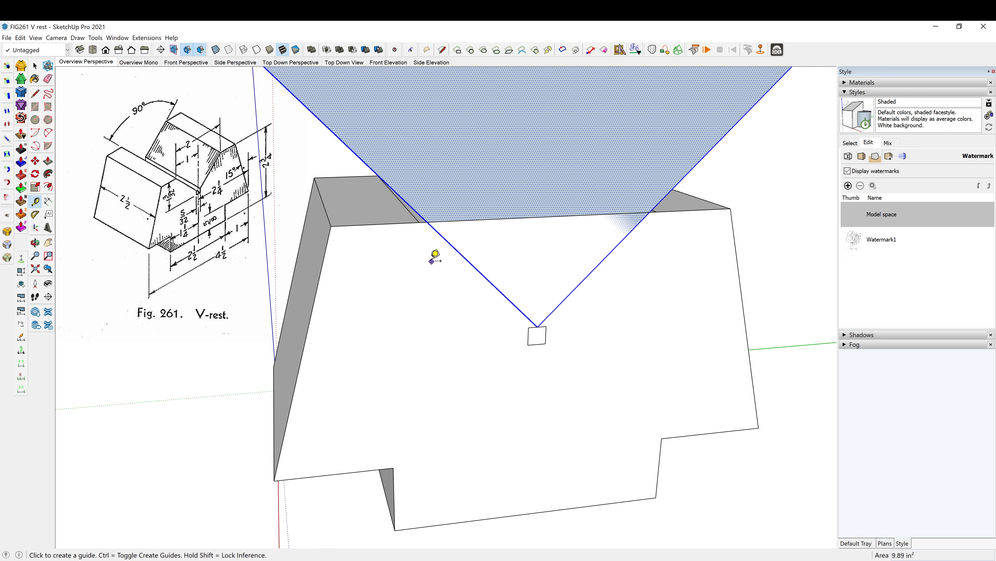
{"action": "left_click", "coordinate": [267, 198]}
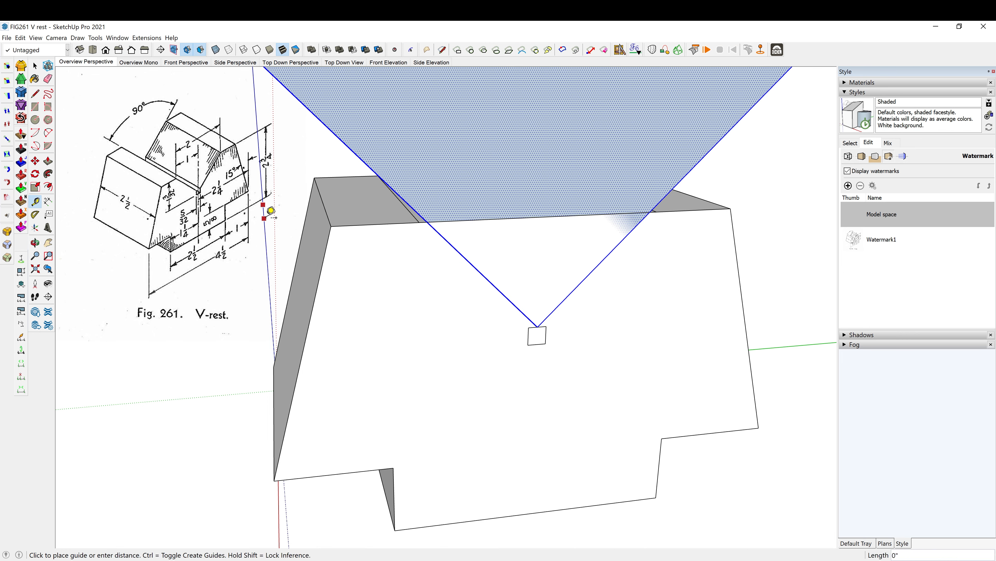
{"action": "scroll", "coordinate": [408, 255], "scroll_direction": "up", "scroll_amount": 2}
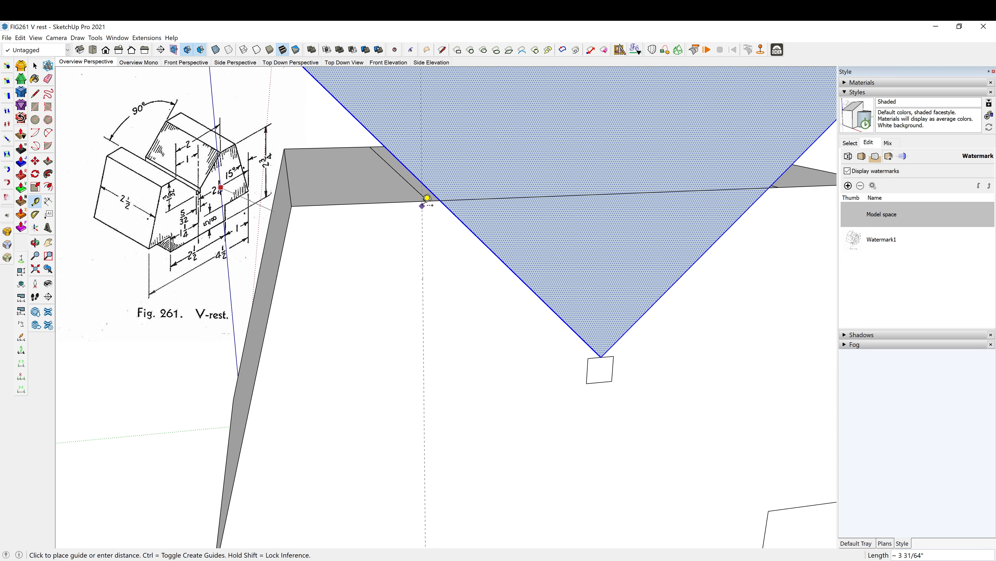
{"action": "left_click", "coordinate": [428, 201]}
{"action": "middle_click_drag", "start_coordinate": [435, 218], "coordinate": [420, 214]}
{"action": "key", "text": "space"}
- Move the rotated square down 1/16 inch along the vertical guide so its edge meets the groove line's endpoint
{"action": "scroll", "coordinate": [409, 183], "scroll_direction": "up", "scroll_amount": 3}
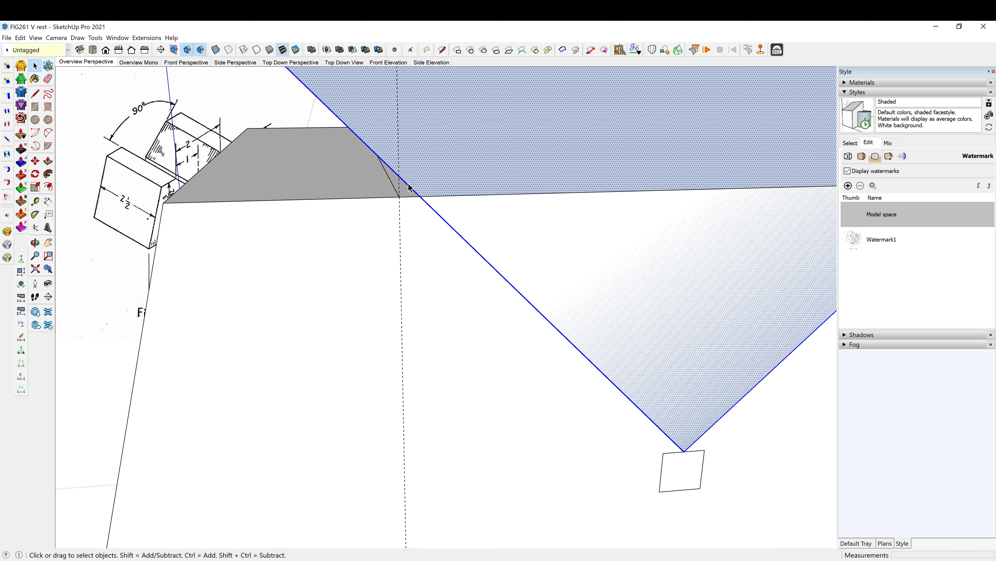
{"action": "key", "text": "m"}
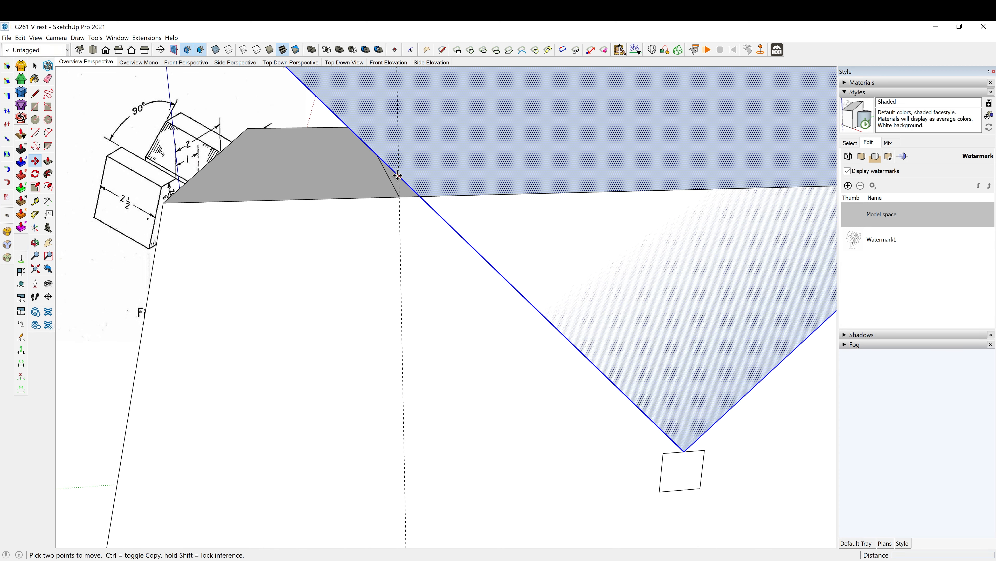
{"action": "left_click", "coordinate": [400, 175]}
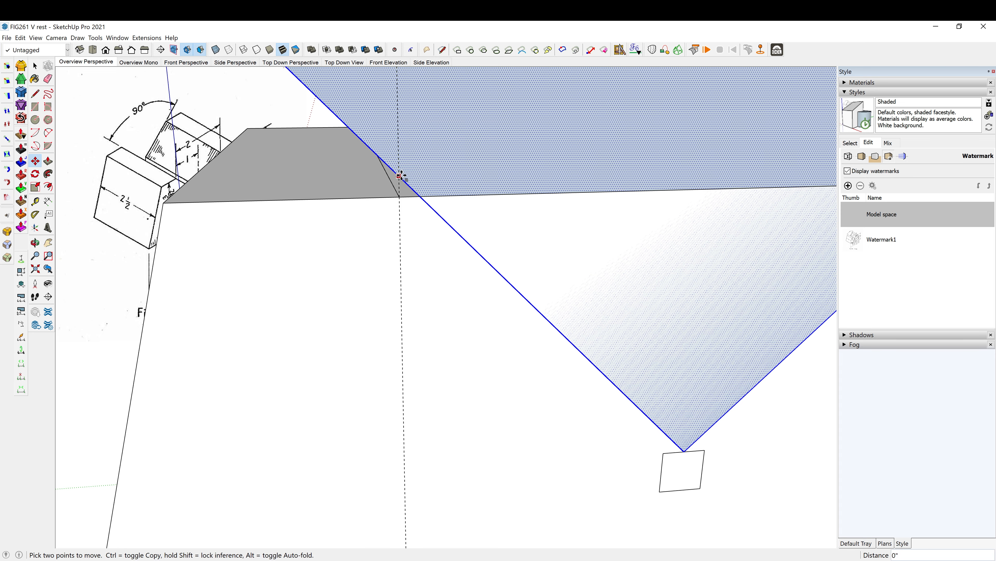
{"action": "left_click", "coordinate": [400, 197]}
- Measure the vertical distance from the block's front top edge to the bottom of the small square
{"action": "mouse_move", "coordinate": [398, 207]}
{"action": "middle_mouse_down"}
{"action": "mouse_move", "coordinate": [385, 278]}
{"action": "mouse_move", "coordinate": [361, 272]}
{"action": "mouse_move", "coordinate": [568, 329]}
{"action": "mouse_move", "coordinate": [520, 316]}
{"action": "mouse_move", "coordinate": [543, 340]}
{"action": "mouse_move", "coordinate": [541, 310]}
{"action": "mouse_move", "coordinate": [551, 337]}
{"action": "mouse_move", "coordinate": [445, 339]}
{"action": "mouse_move", "coordinate": [258, 368]}
{"action": "mouse_move", "coordinate": [479, 317]}
{"action": "mouse_move", "coordinate": [549, 325]}
{"action": "middle_mouse_up"}
{"action": "scroll", "coordinate": [506, 334], "scroll_direction": "up", "scroll_amount": 5}
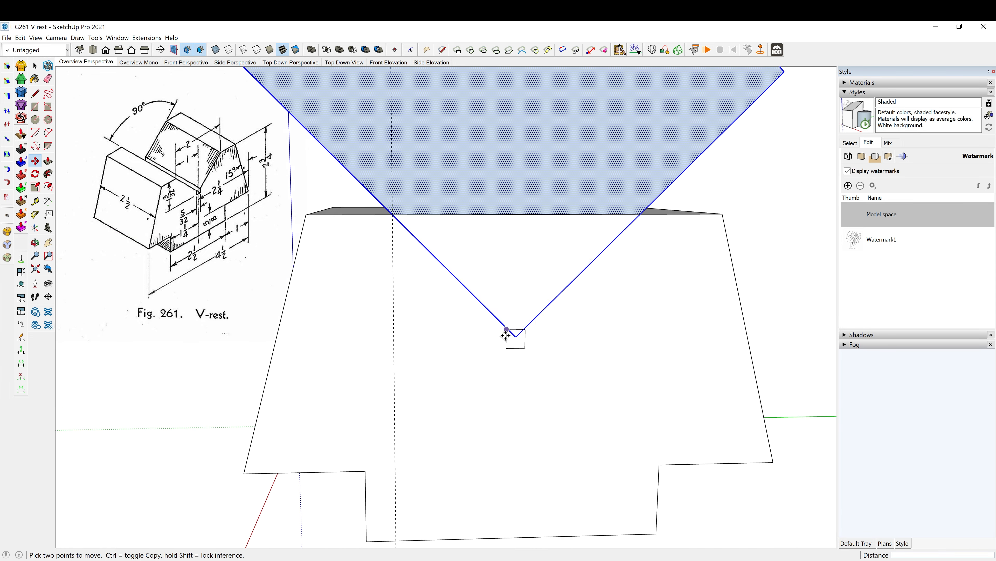
{"action": "scroll", "coordinate": [517, 333], "scroll_direction": "down", "scroll_amount": 5}
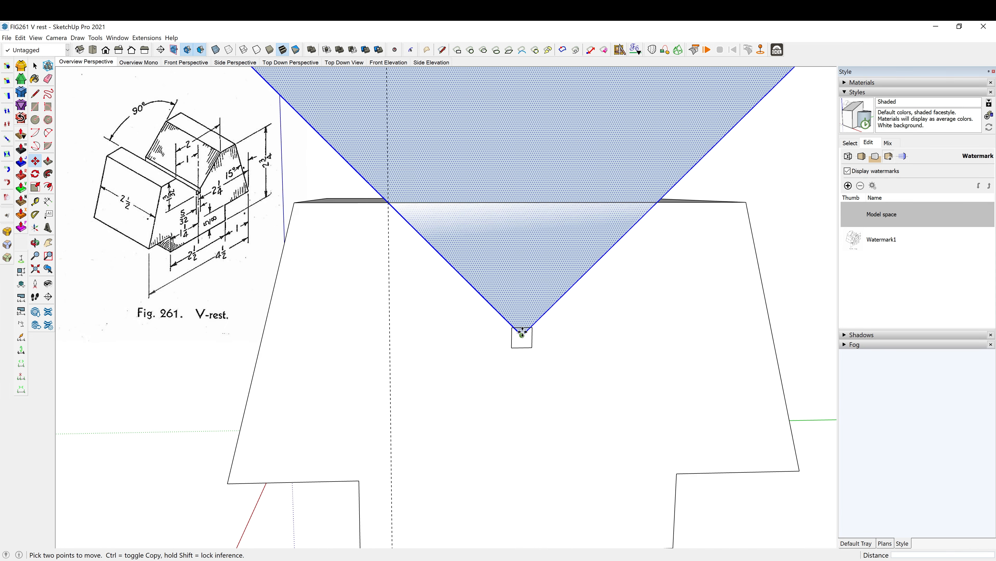
{"action": "middle_click_drag", "start_coordinate": [519, 335], "coordinate": [594, 338]}
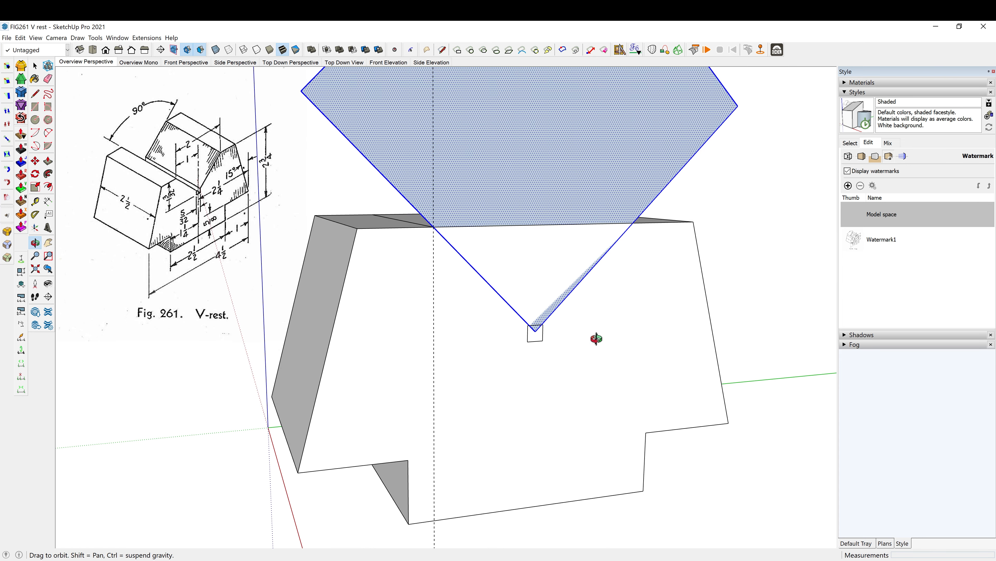
{"action": "key", "text": "t"}
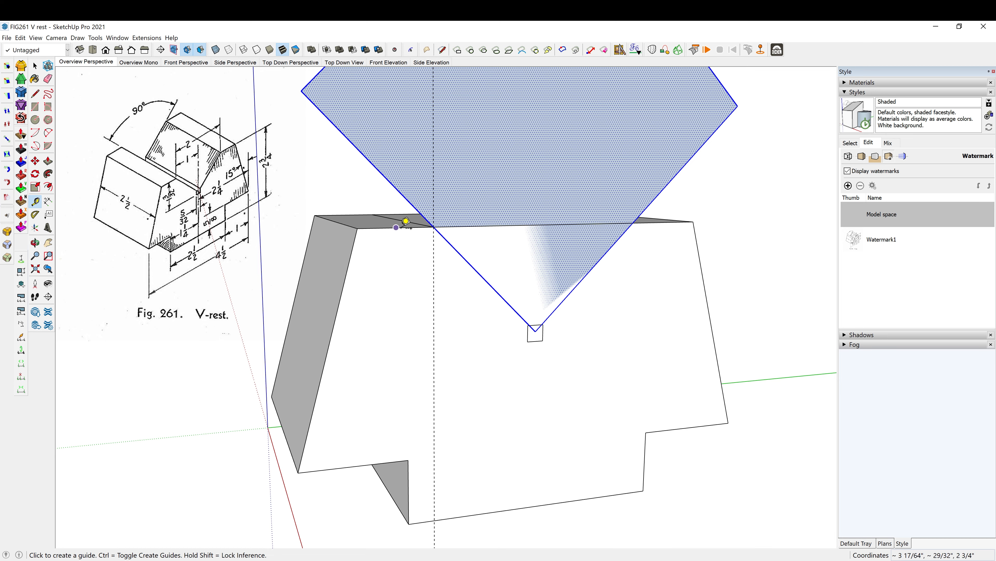
{"action": "left_click", "coordinate": [396, 228]}
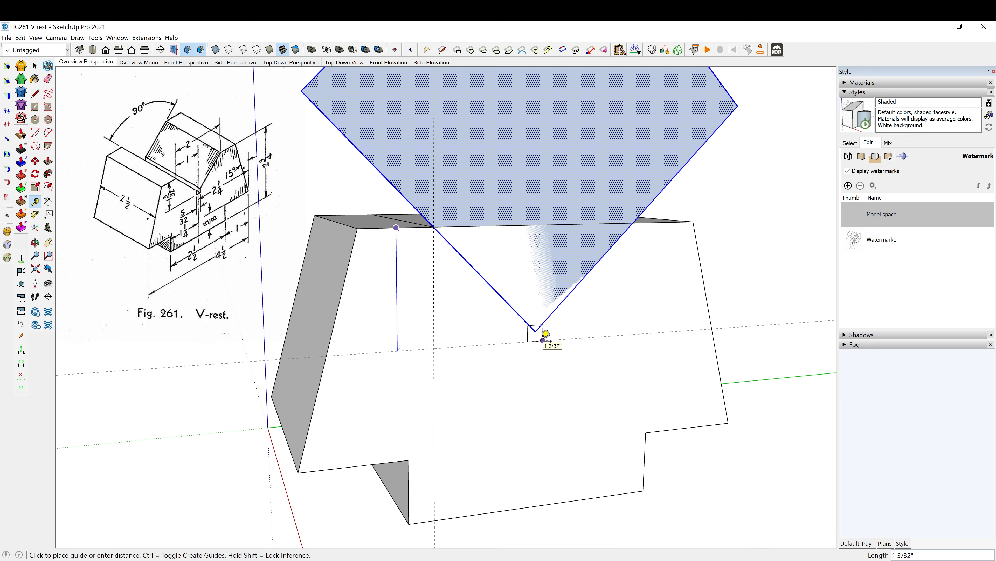
{"action": "key", "text": "Escape"}
{"action": "middle_click_drag", "start_coordinate": [570, 326], "coordinate": [525, 325]}
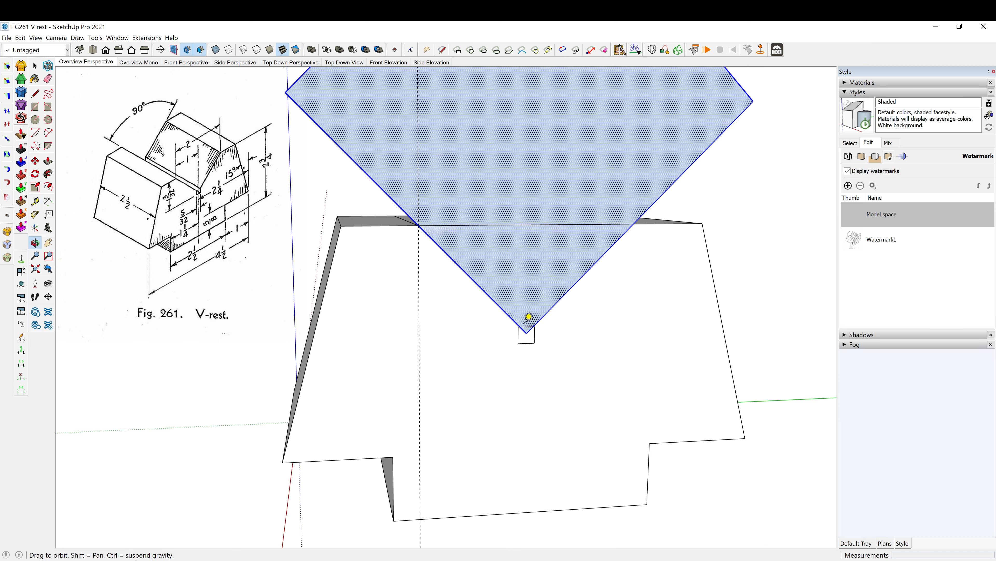
{"action": "scroll", "coordinate": [524, 323], "scroll_direction": "up", "scroll_amount": 5}
{"action": "scroll", "coordinate": [529, 316], "scroll_direction": "down", "scroll_amount": 2}
- Cut the rotated square and paste it in place inside the V-rest component
{"action": "key", "text": "space"}
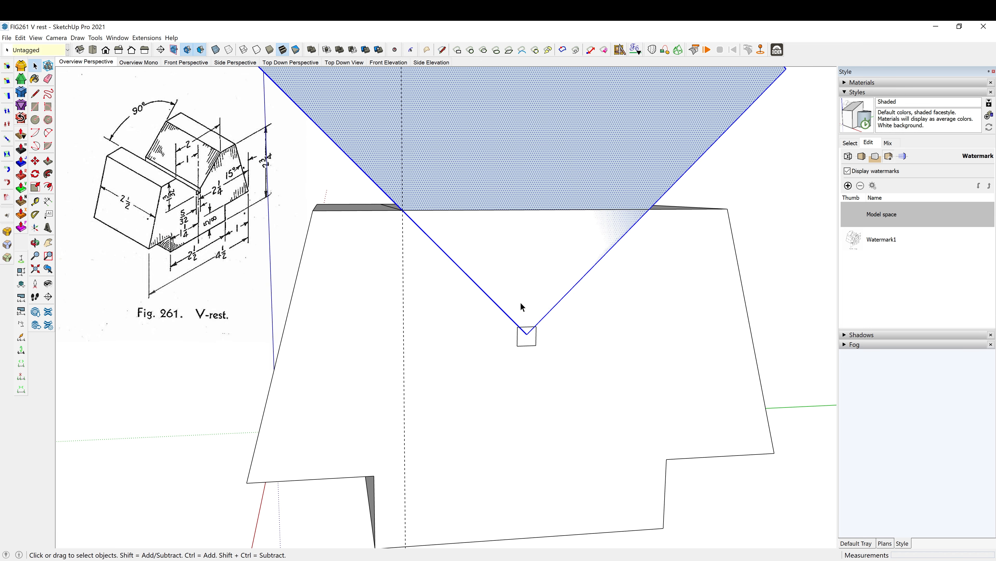
{"action": "left_click", "coordinate": [521, 302]}
{"action": "left_click", "coordinate": [770, 162]}
{"action": "left_click", "coordinate": [686, 161]}
{"action": "key", "text": "Delete"}
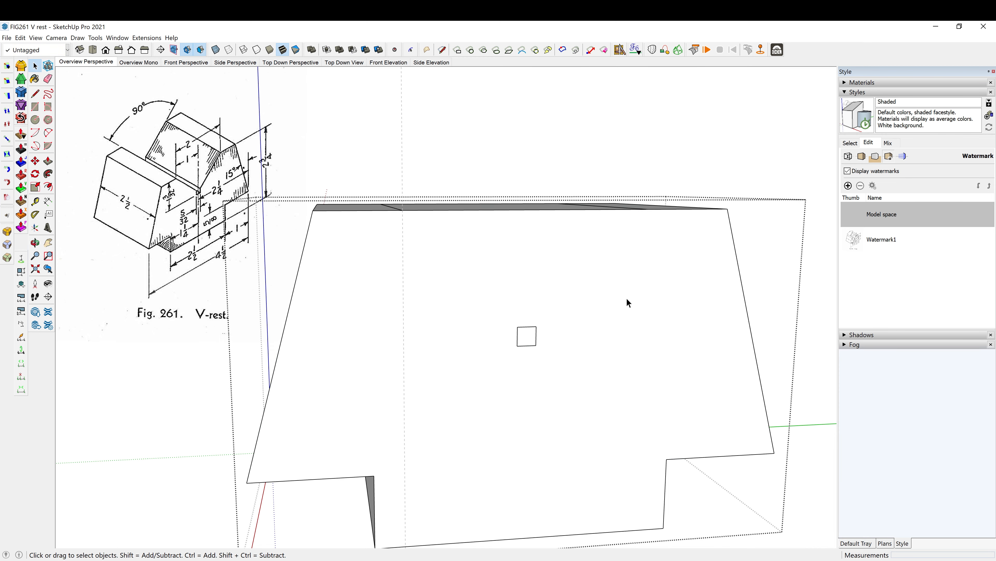
{"action": "key", "text": "ctrl+z"}
{"action": "middle_click_drag", "start_coordinate": [632, 301], "coordinate": [561, 314]}
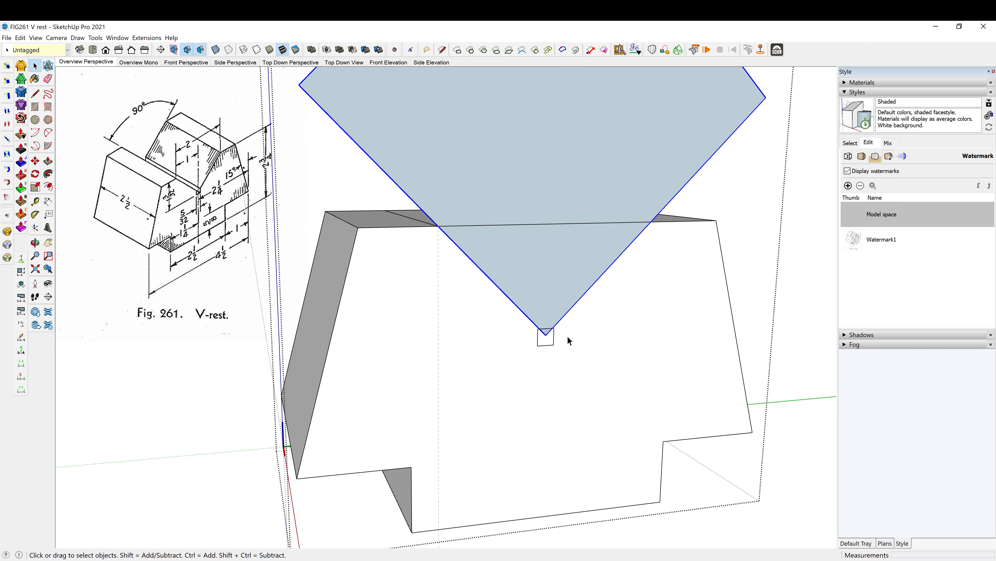
- Draw short vertical lines extending both sides of the small square up to the V edges
{"action": "key", "text": "l"}
{"action": "scroll", "coordinate": [534, 333], "scroll_direction": "up", "scroll_amount": 4}
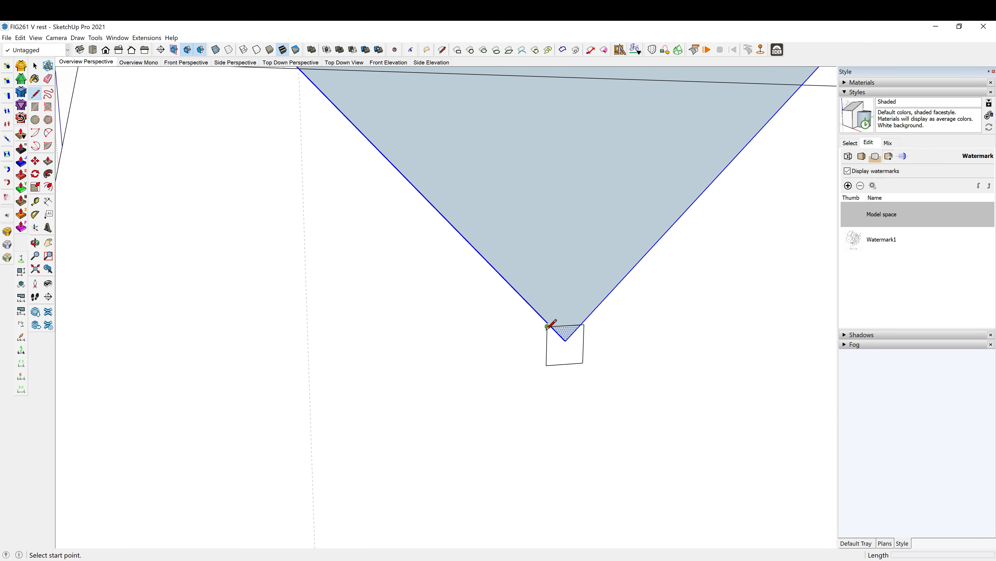
{"action": "left_click", "coordinate": [548, 325]}
{"action": "scroll", "coordinate": [548, 319], "scroll_direction": "up", "scroll_amount": 3}
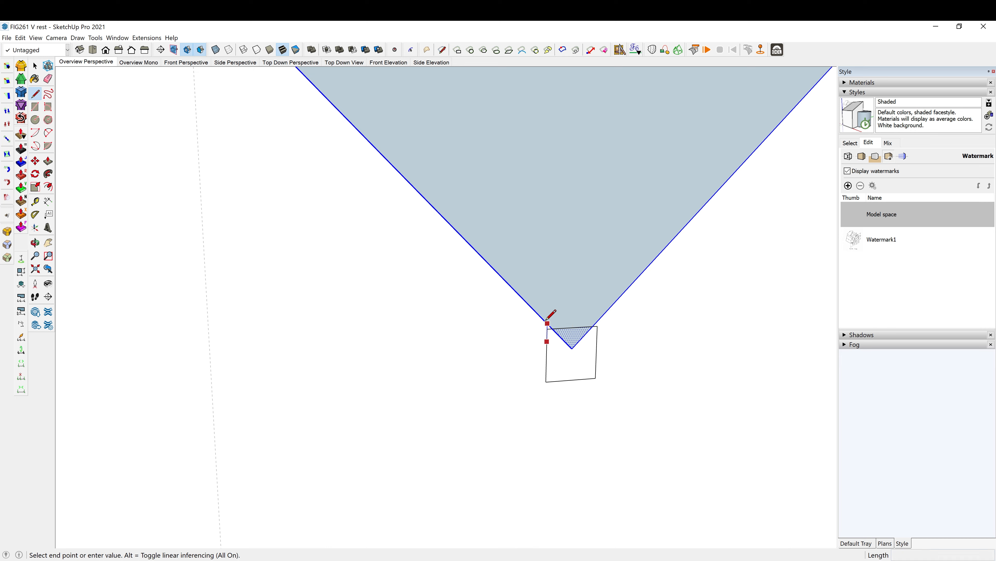
{"action": "left_click", "coordinate": [548, 323]}
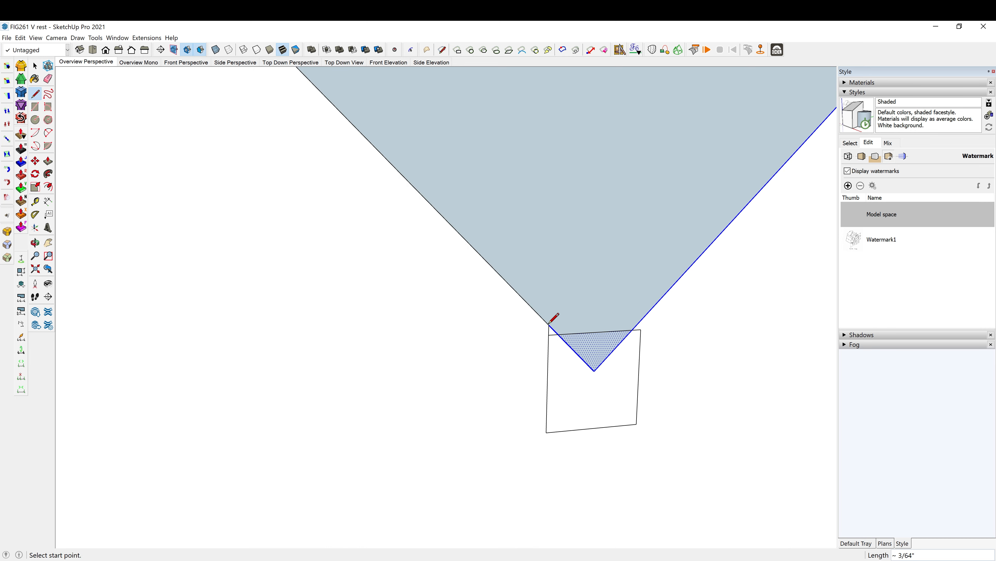
{"action": "left_click", "coordinate": [641, 345]}
{"action": "left_click", "coordinate": [642, 319]}
{"action": "key", "text": "space"}
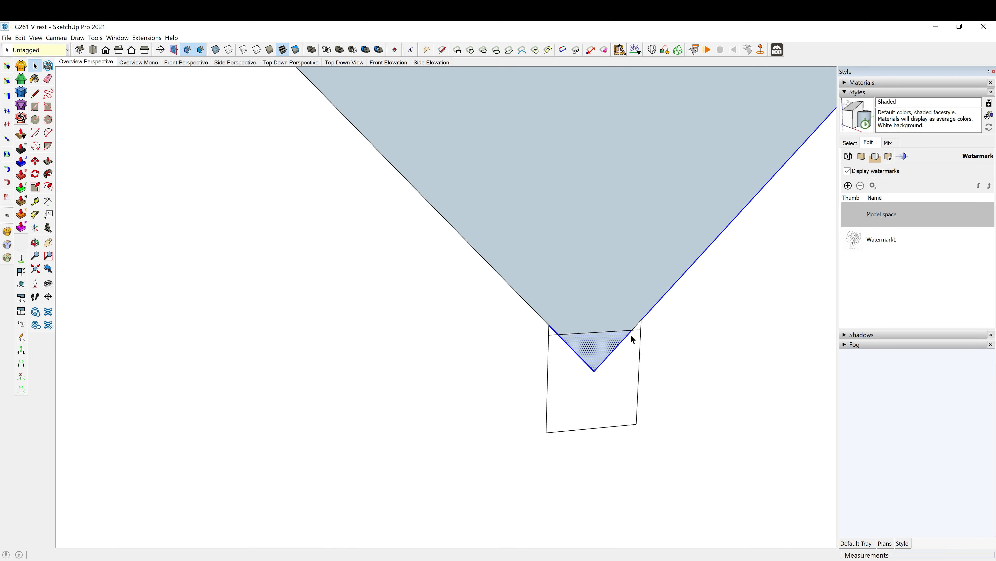
- Delete the small square's top edge where it crosses the tip of the V
{"action": "left_click", "coordinate": [633, 331]}
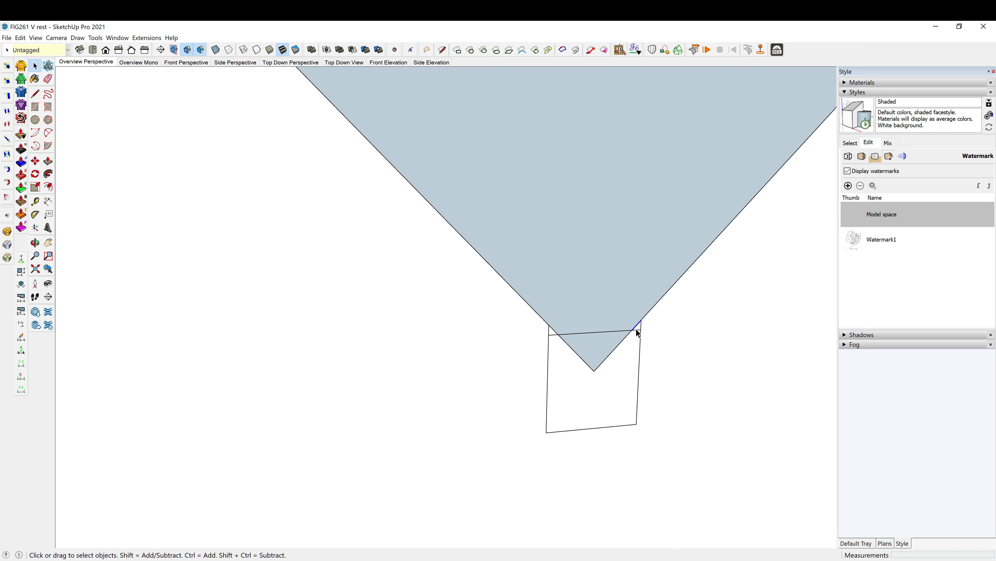
{"action": "left_click", "coordinate": [605, 332]}
{"action": "key", "text": "Delete"}
{"action": "scroll", "coordinate": [556, 337], "scroll_direction": "down", "scroll_amount": 9}
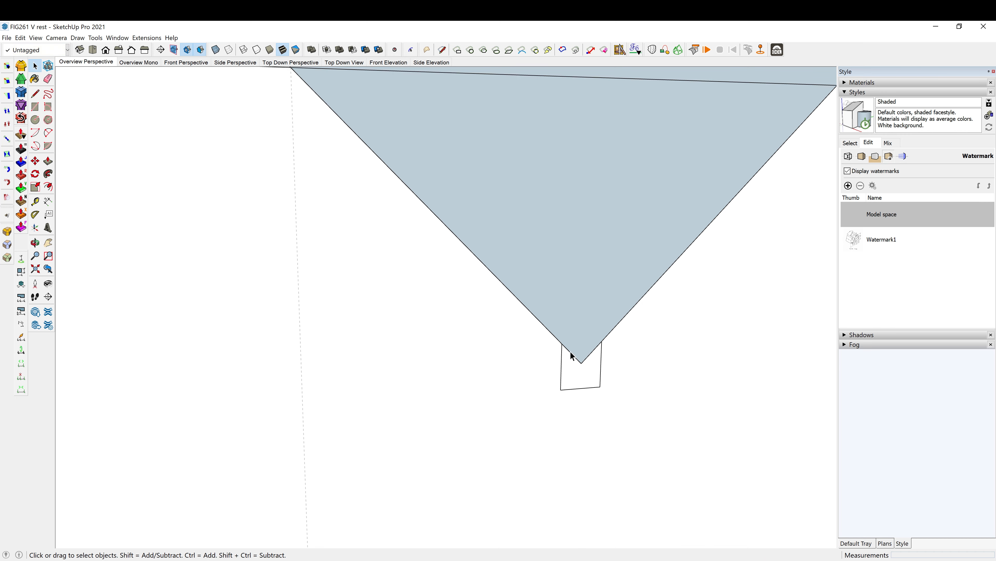
- Delete the part of the rotated square above the block, including its face and leftover edges
{"action": "middle_click_drag", "start_coordinate": [586, 374], "coordinate": [647, 364]}
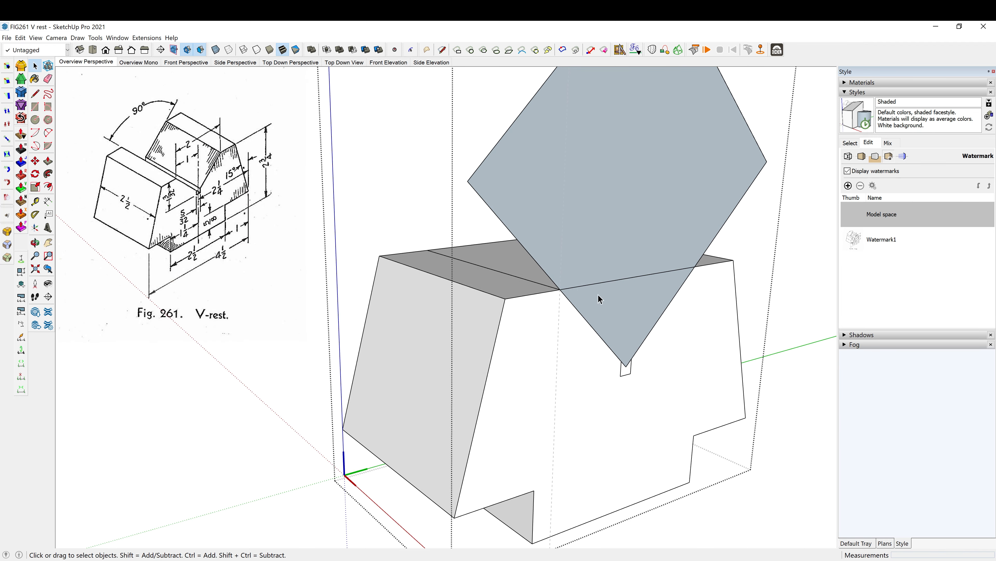
{"action": "left_click", "coordinate": [524, 248]}
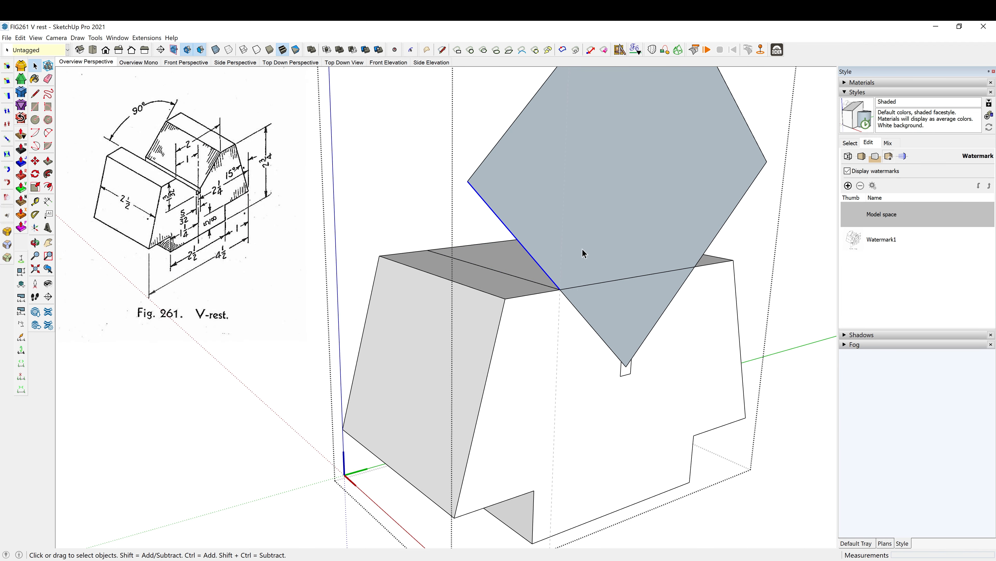
{"action": "key", "text": "Delete"}
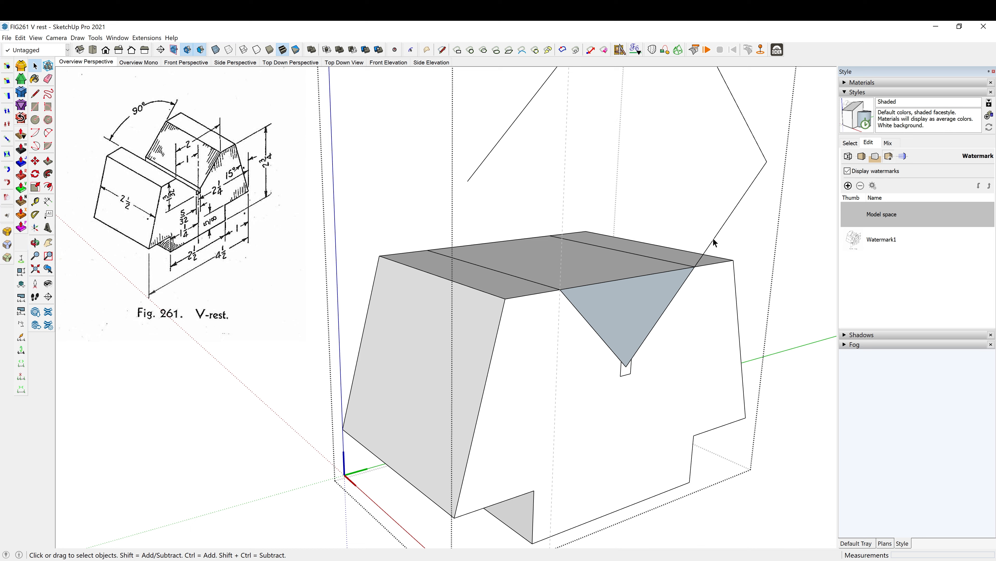
{"action": "left_click", "coordinate": [713, 238]}
{"action": "key", "text": "Delete"}
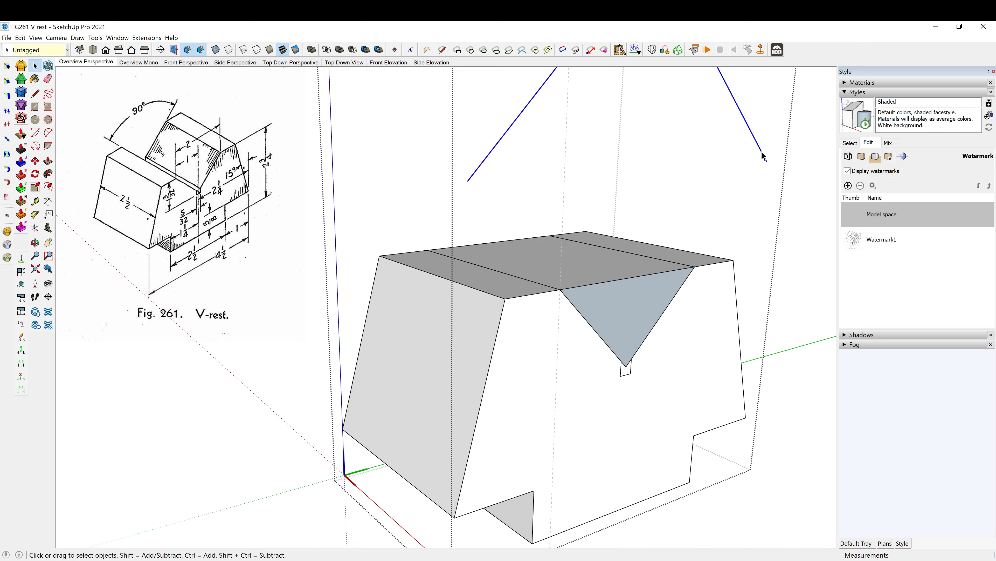
{"action": "key", "text": "Delete"}
- Reverse the triangular V face and push it 2 1/2" through the block to cut the V-groove
{"action": "right_click", "coordinate": [632, 325]}
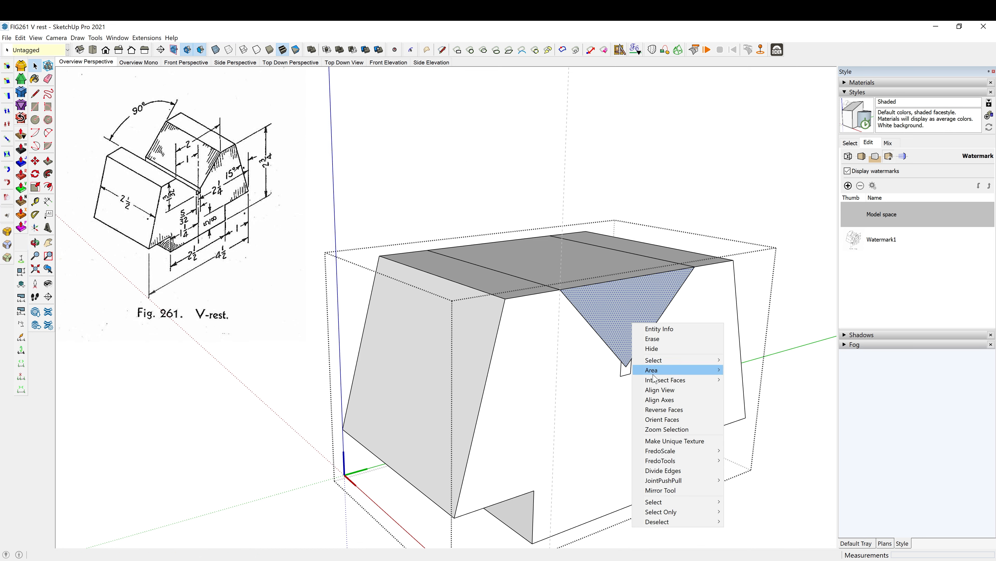
{"action": "left_click", "coordinate": [683, 408]}
{"action": "middle_click_drag", "start_coordinate": [593, 390], "coordinate": [603, 389]}
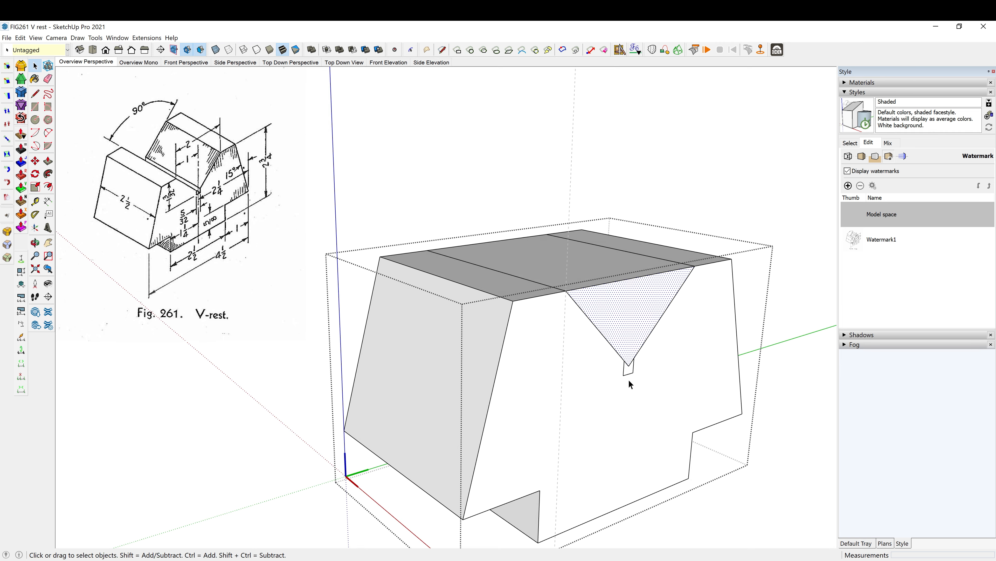
{"action": "key", "text": "p"}
{"action": "left_click", "coordinate": [627, 312]}
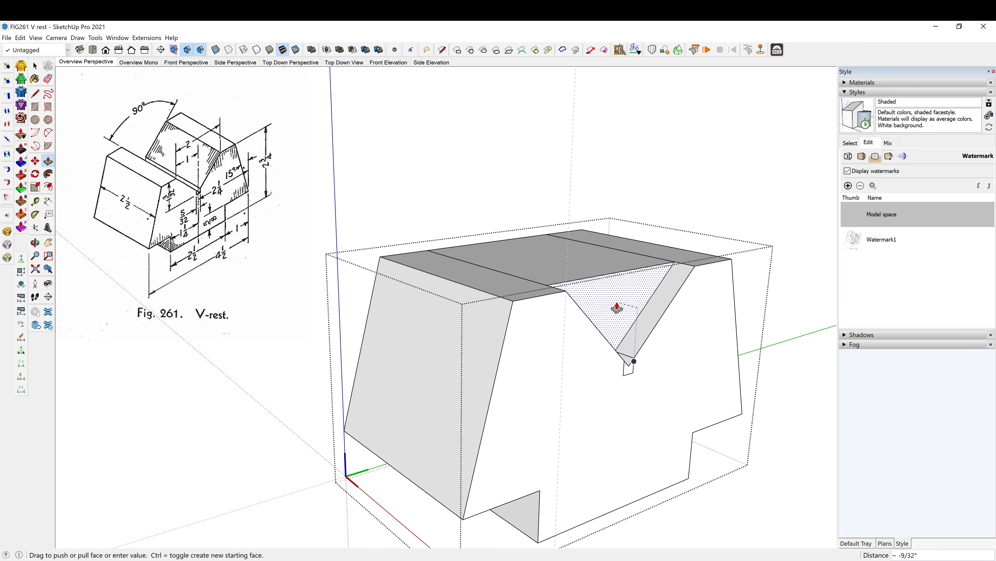
{"action": "left_click", "coordinate": [494, 249]}
- Erase the two leftover slot edges running along both sloping faces of the V-groove
{"action": "mouse_move", "coordinate": [494, 250]}
{"action": "middle_mouse_down"}
{"action": "mouse_move", "coordinate": [441, 320]}
{"action": "mouse_move", "coordinate": [404, 328]}
{"action": "middle_mouse_up"}
{"action": "scroll", "coordinate": [543, 436], "scroll_direction": "up", "scroll_amount": 4}
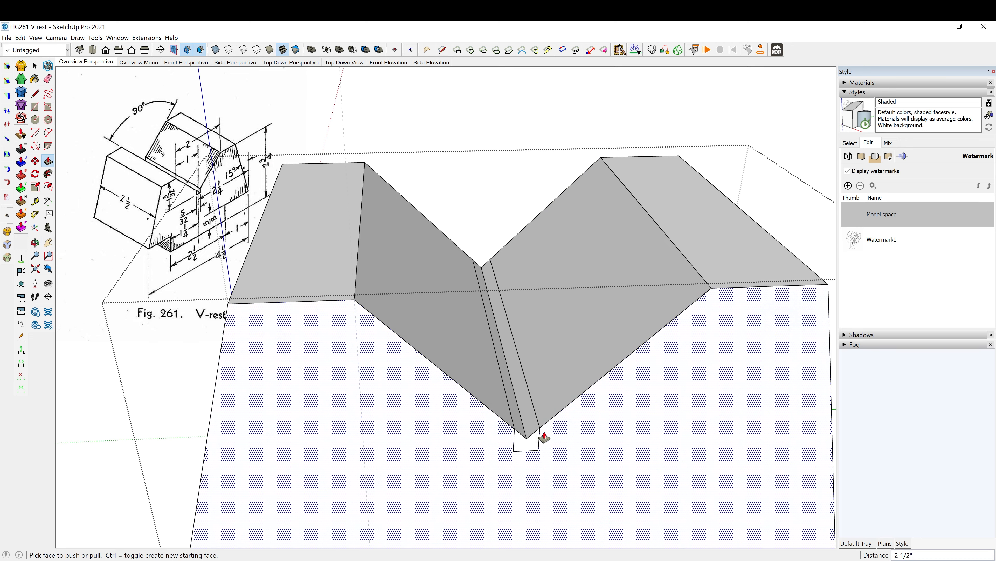
{"action": "middle_click_drag", "start_coordinate": [544, 438], "coordinate": [468, 414]}
{"action": "key", "text": "e"}
{"action": "left_click", "coordinate": [458, 393]}
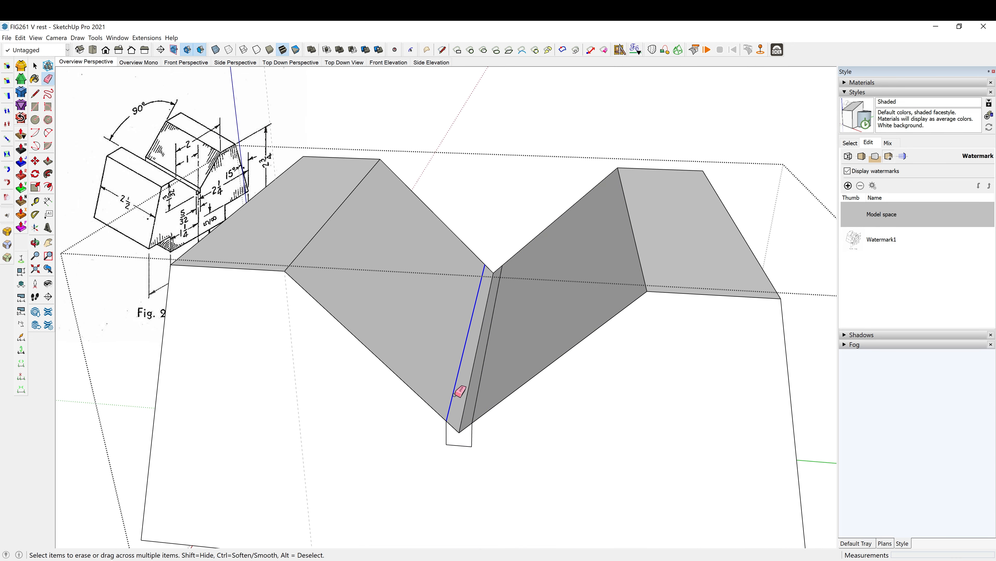
{"action": "left_click", "coordinate": [474, 409]}
- Push the small slot profile at the V's tip through the block's full depth and erase the leftover edges inside the slot
{"action": "scroll", "coordinate": [502, 397], "scroll_direction": "down", "scroll_amount": 1}
{"action": "middle_click_drag", "start_coordinate": [506, 394], "coordinate": [596, 367]}
{"action": "key", "text": "p"}
{"action": "left_click", "coordinate": [542, 397]}
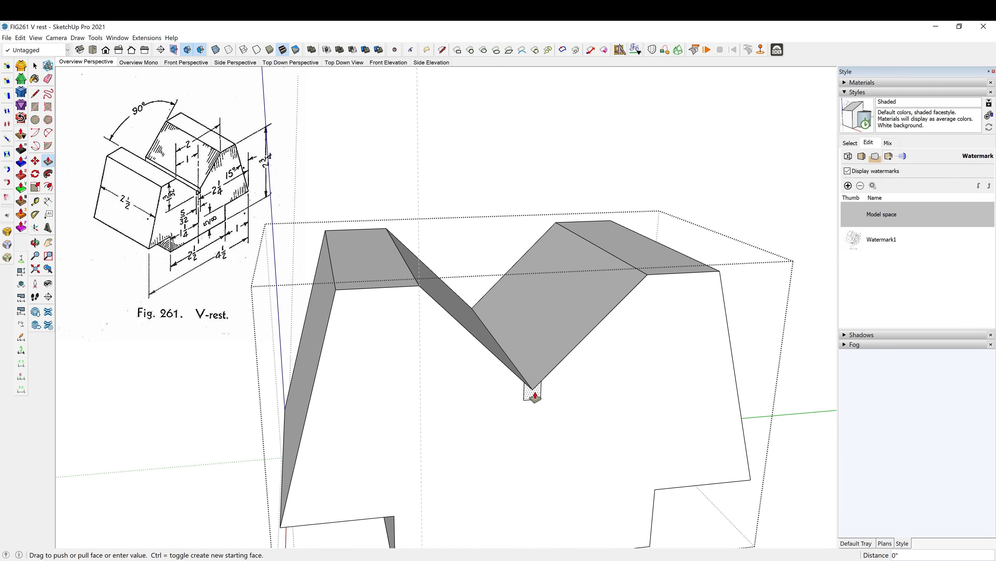
{"action": "mouse_move", "coordinate": [470, 302]}
{"action": "middle_mouse_down"}
{"action": "mouse_move", "coordinate": [502, 367]}
{"action": "mouse_move", "coordinate": [540, 352]}
{"action": "mouse_move", "coordinate": [551, 374]}
{"action": "mouse_move", "coordinate": [558, 350]}
{"action": "mouse_move", "coordinate": [548, 367]}
{"action": "mouse_move", "coordinate": [401, 365]}
{"action": "middle_mouse_up"}
{"action": "key", "text": "e"}
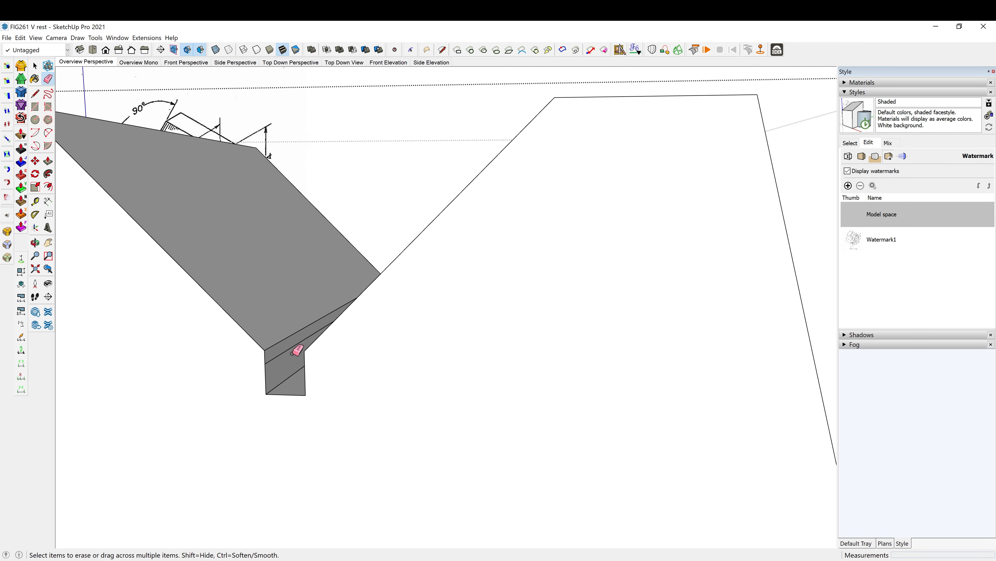
{"action": "mouse_move", "coordinate": [284, 353]}
{"action": "middle_mouse_down"}
{"action": "mouse_move", "coordinate": [400, 360]}
{"action": "mouse_move", "coordinate": [411, 372]}
{"action": "middle_mouse_up"}
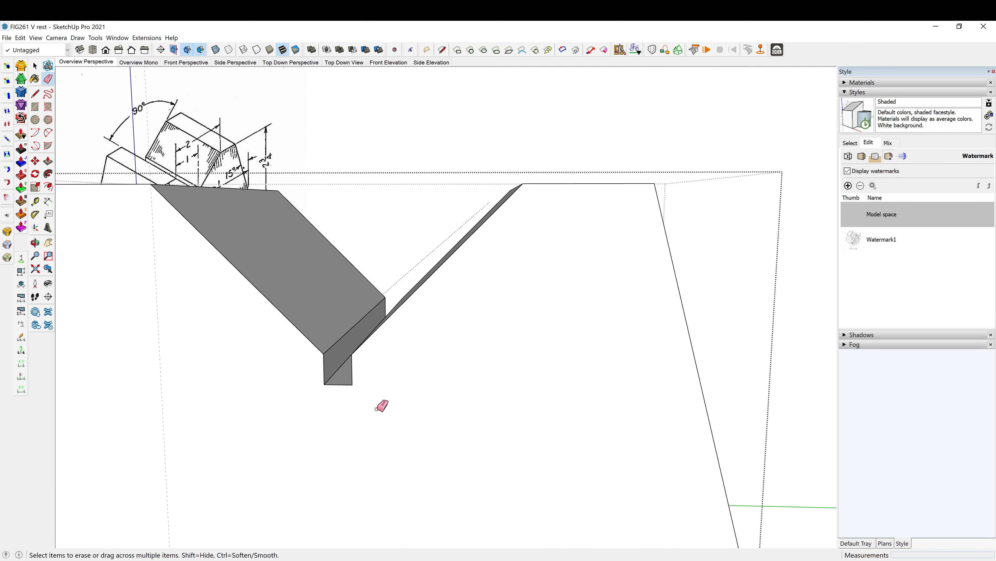
- Check the slot's width across its bottom edge with a temporary dimension
{"action": "key", "text": "d"}
{"action": "left_click", "coordinate": [324, 384]}
{"action": "left_click", "coordinate": [352, 384]}
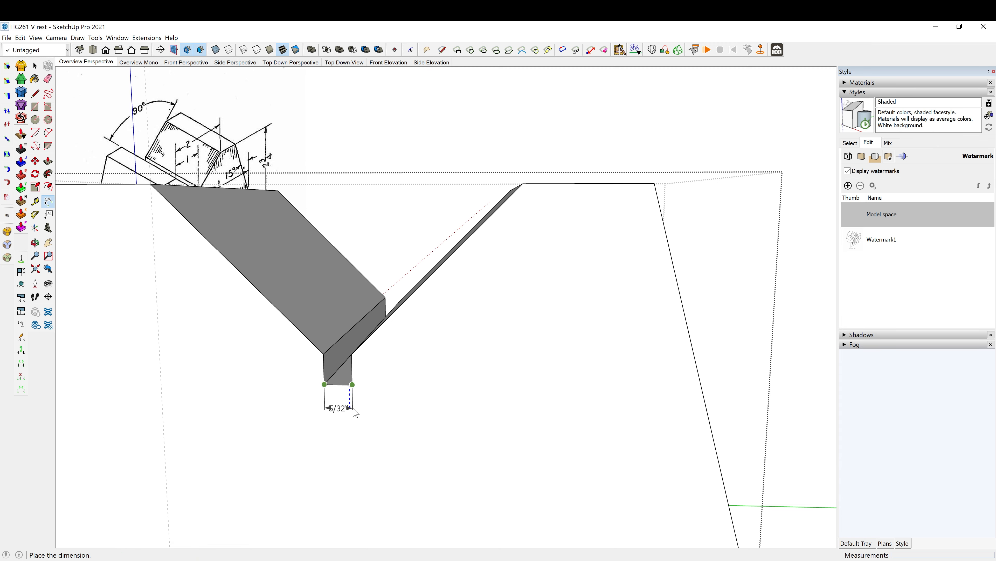
{"action": "key", "text": "space"}
- Leave the V-rest component and delete the old vertical guide line crossing it
{"action": "scroll", "coordinate": [368, 413], "scroll_direction": "down", "scroll_amount": 5}
{"action": "middle_click_drag", "start_coordinate": [574, 424], "coordinate": [628, 381]}
{"action": "left_click", "coordinate": [592, 238]}
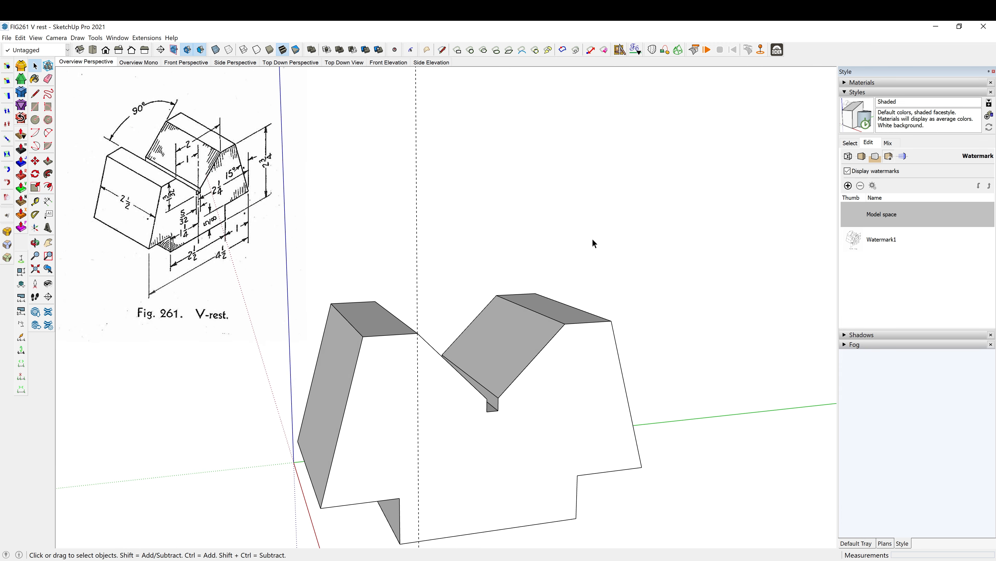
{"action": "middle_click_drag", "start_coordinate": [592, 238], "coordinate": [588, 411]}
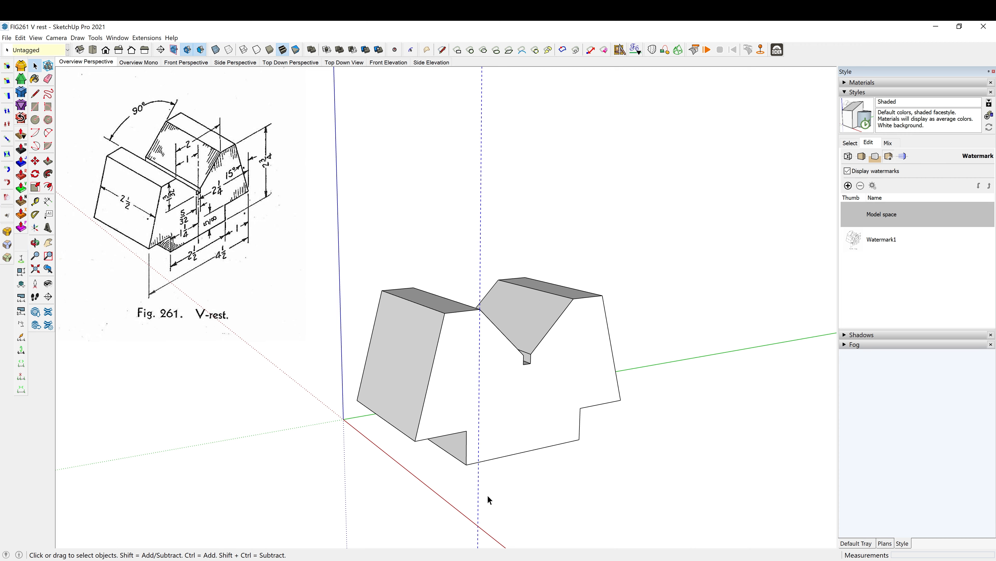
{"action": "scroll", "coordinate": [522, 480], "scroll_direction": "up", "scroll_amount": 2}
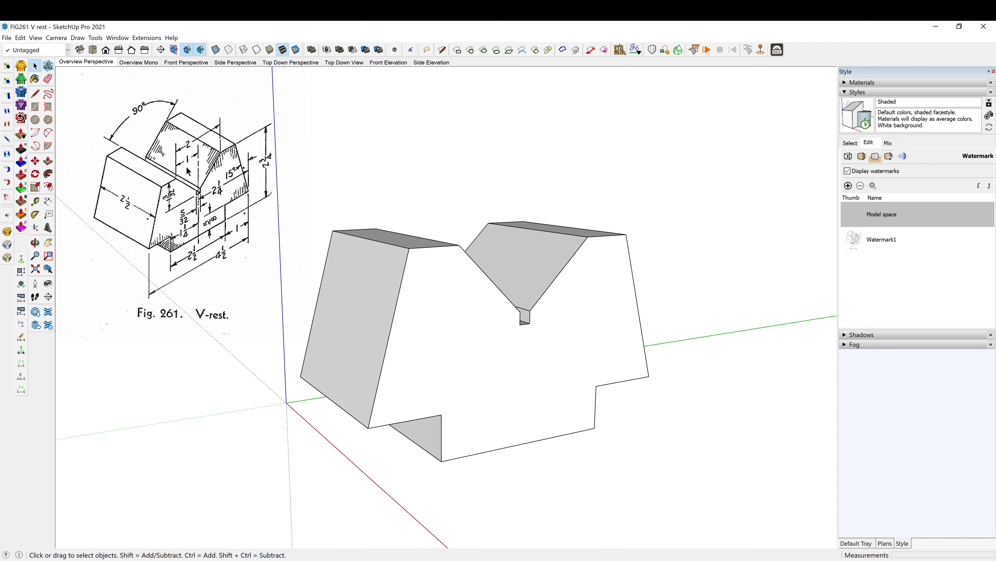
- Dimension the V-rest's overall height from its top corner to the base, placed beyond the sloped end
{"action": "middle_click_drag", "start_coordinate": [528, 284], "coordinate": [495, 334]}
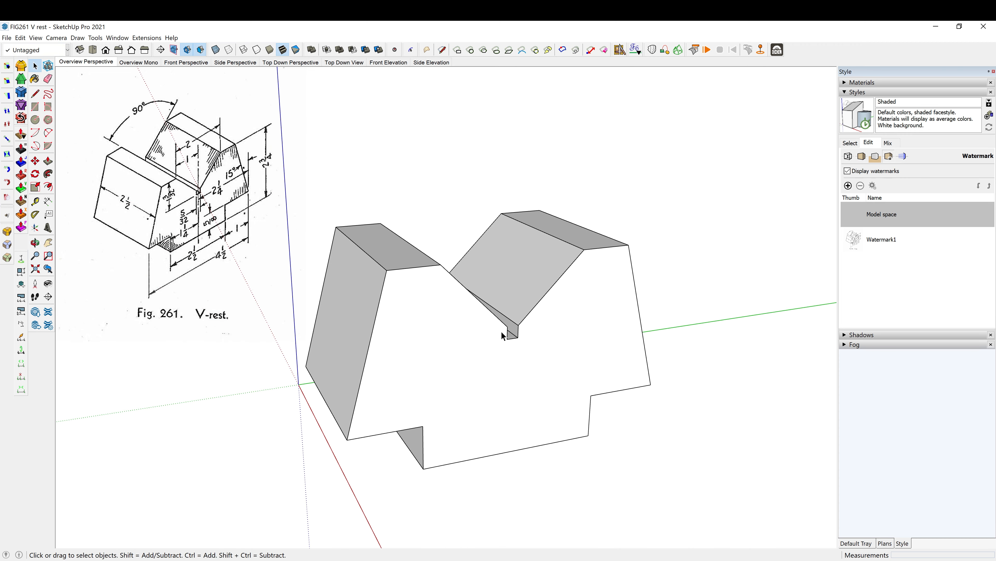
{"action": "middle_click_drag", "start_coordinate": [522, 370], "coordinate": [514, 427]}
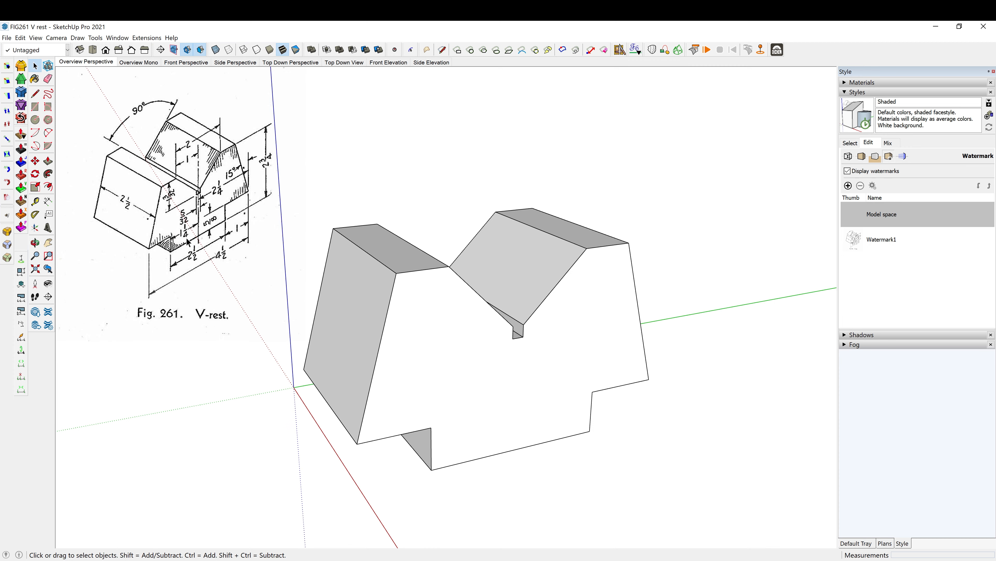
{"action": "middle_click_drag", "start_coordinate": [451, 382], "coordinate": [540, 378]}
{"action": "key", "text": "d"}
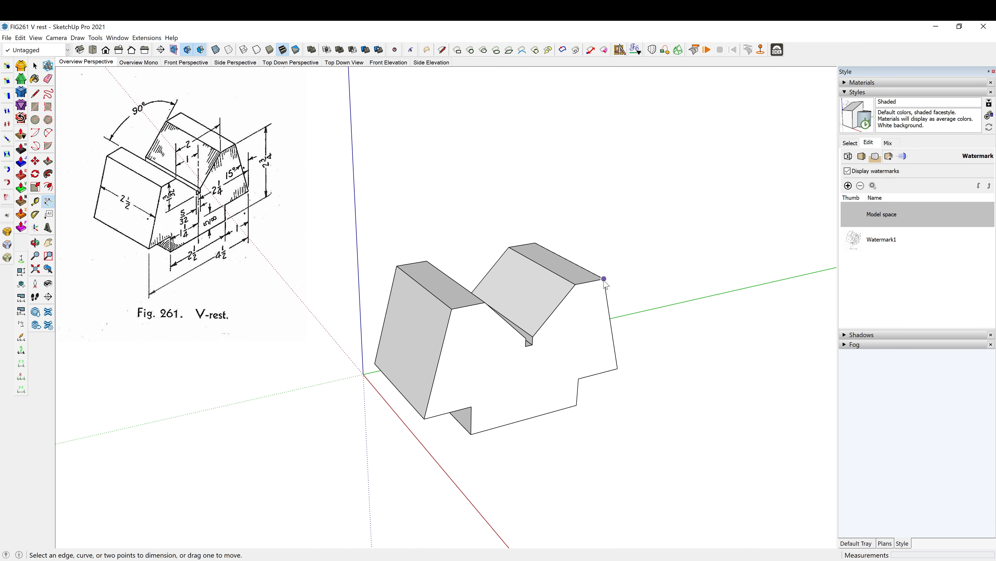
{"action": "left_click", "coordinate": [605, 279]}
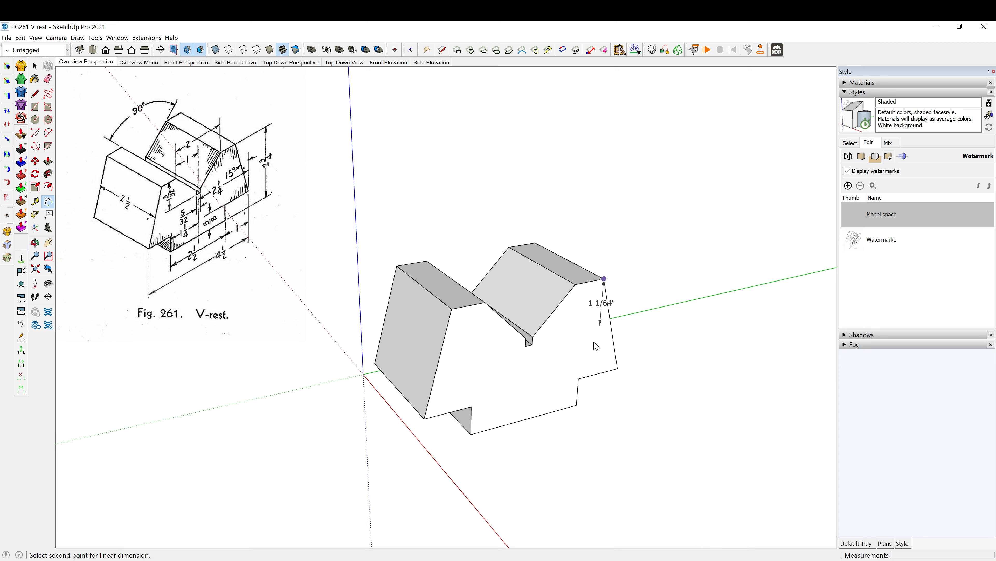
{"action": "left_click", "coordinate": [577, 404]}
{"action": "left_click", "coordinate": [663, 371]}
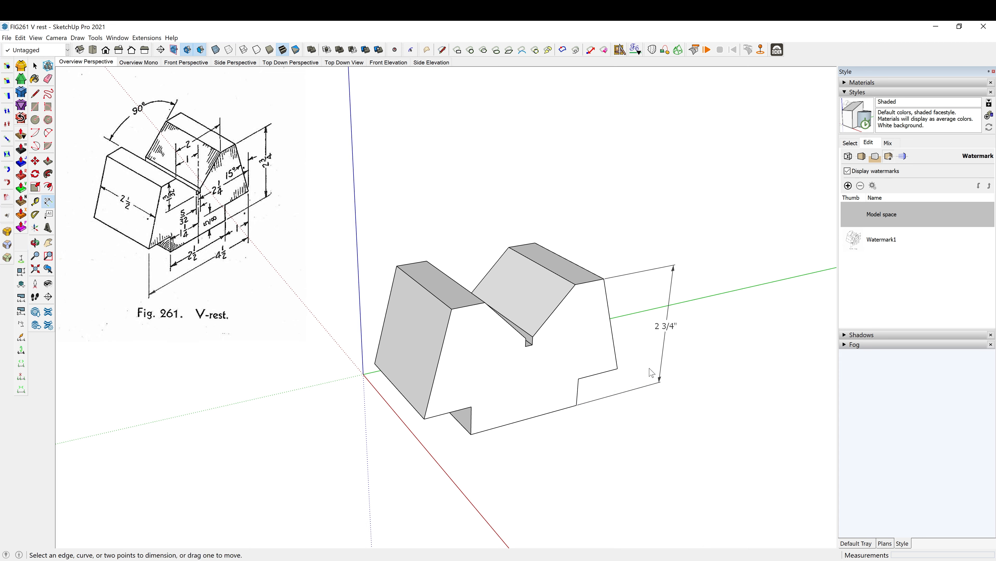
- Dimension the V-rest's overall length and its depth, placing both dimensions below the block and meeting at the near corner
{"action": "left_click", "coordinate": [619, 369]}
{"action": "left_click", "coordinate": [424, 419]}
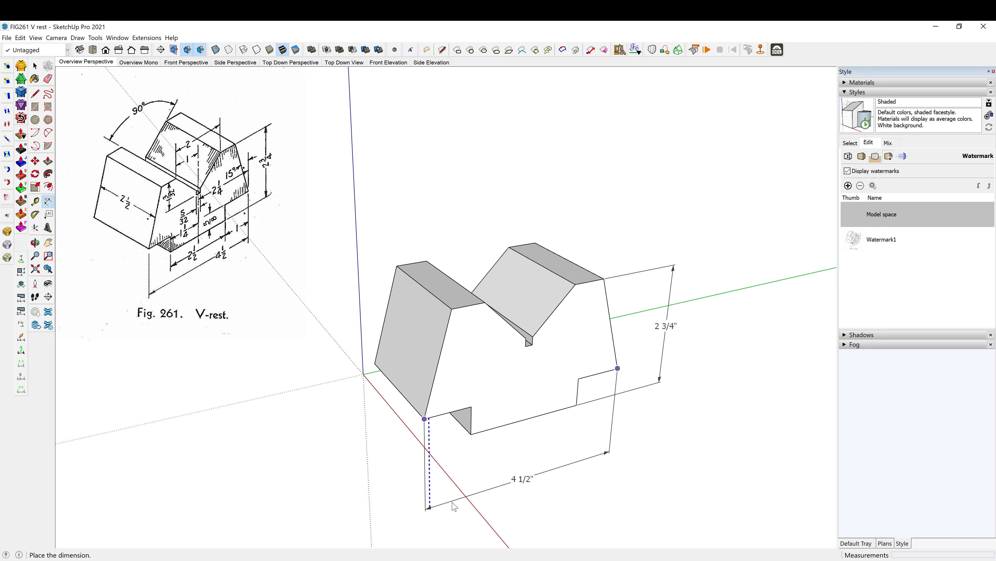
{"action": "left_click", "coordinate": [457, 513]}
{"action": "left_click", "coordinate": [424, 419]}
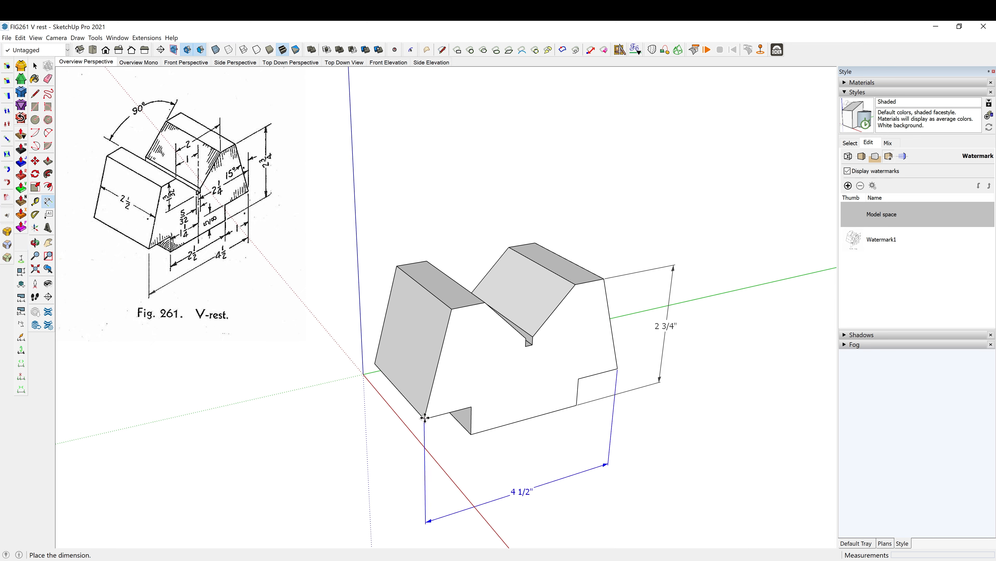
{"action": "left_click", "coordinate": [425, 420]}
{"action": "left_click", "coordinate": [425, 419]}
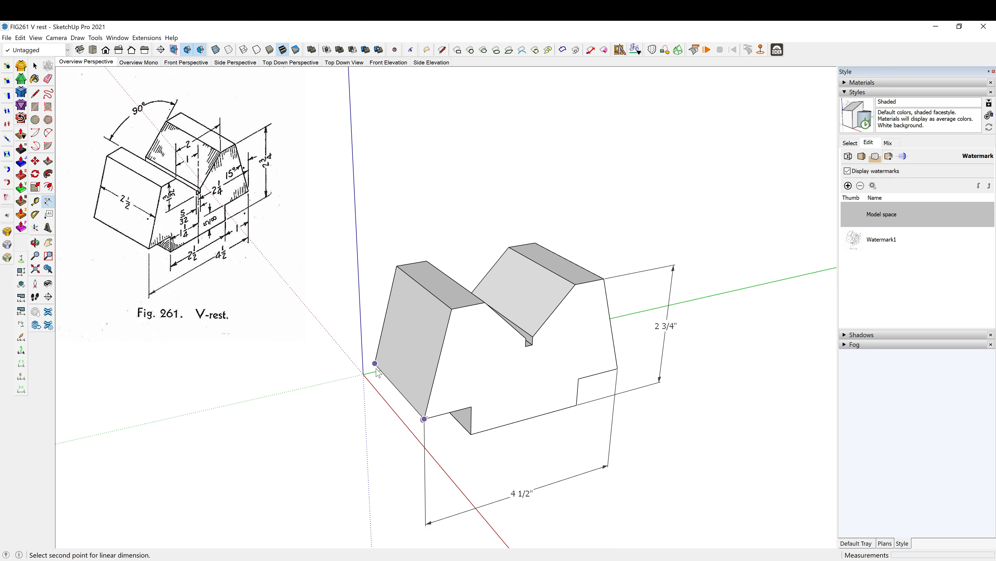
{"action": "left_click", "coordinate": [375, 363]}
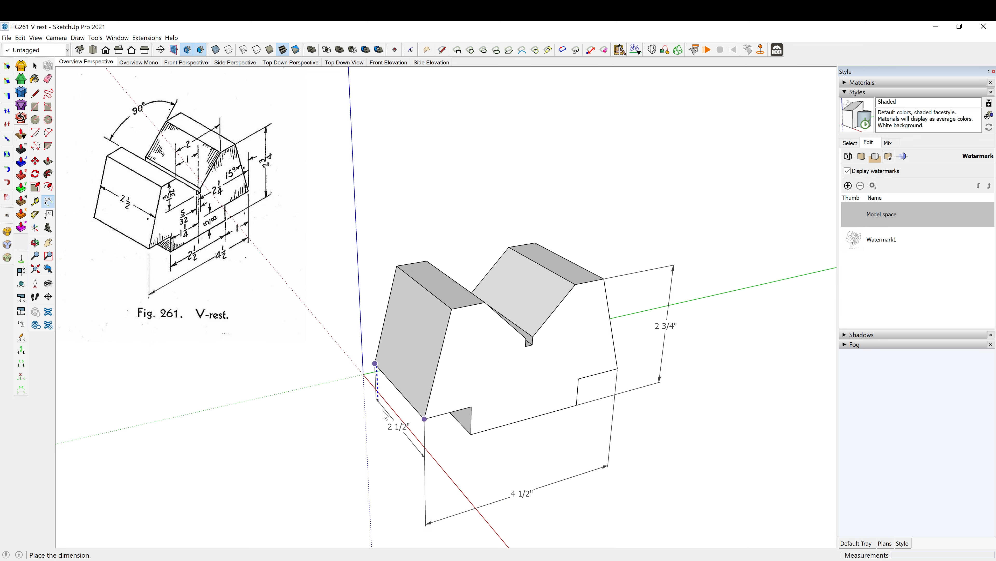
{"action": "left_click", "coordinate": [382, 464]}
- Dimension the height of the bottom notch beneath the overall height's end, placed just outside the block
{"action": "middle_click_drag", "start_coordinate": [382, 464], "coordinate": [573, 420]}
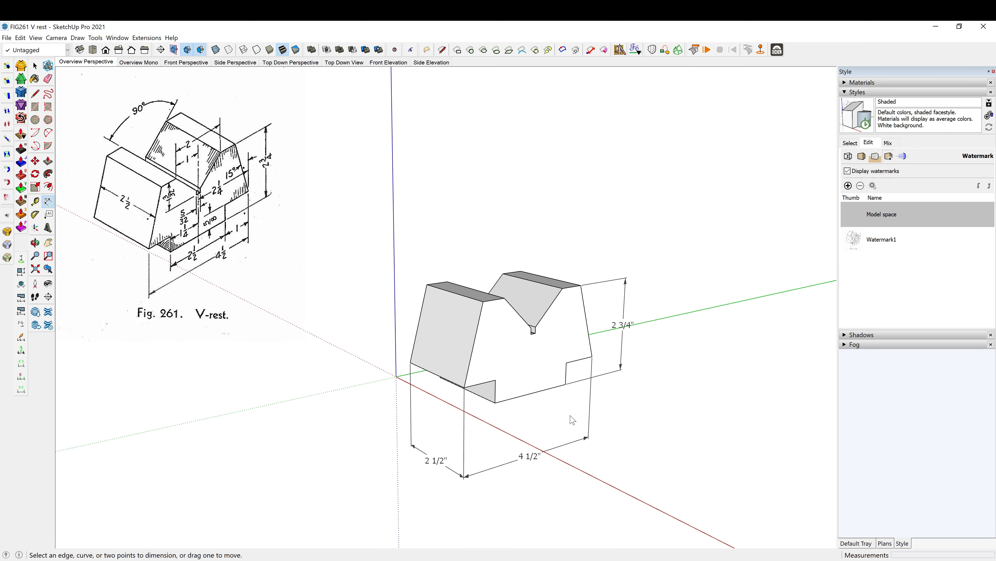
{"action": "scroll", "coordinate": [573, 420], "scroll_direction": "up", "scroll_amount": 1}
{"action": "left_click", "coordinate": [566, 358]}
{"action": "left_click", "coordinate": [565, 382]}
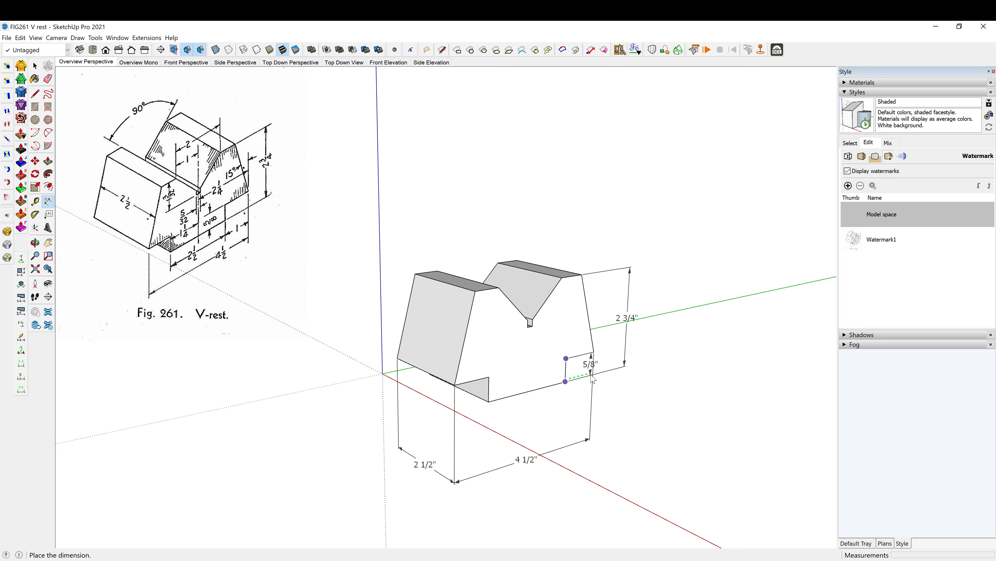
{"action": "left_click", "coordinate": [616, 371]}
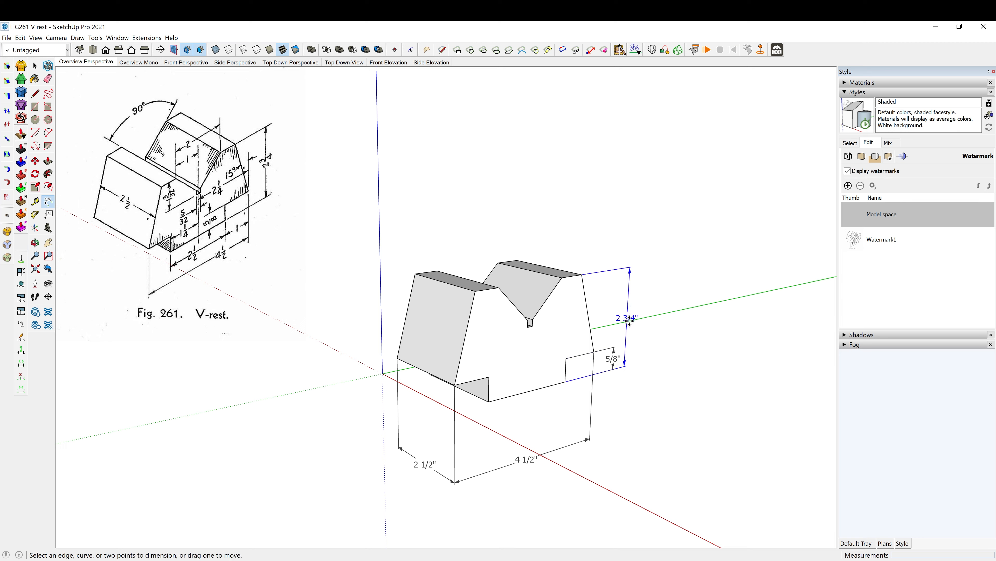
- Move the overall height dimension and the notch height dimension farther out from the block
{"action": "left_click", "coordinate": [629, 319]}
{"action": "left_click", "coordinate": [646, 317]}
{"action": "left_click", "coordinate": [613, 359]}
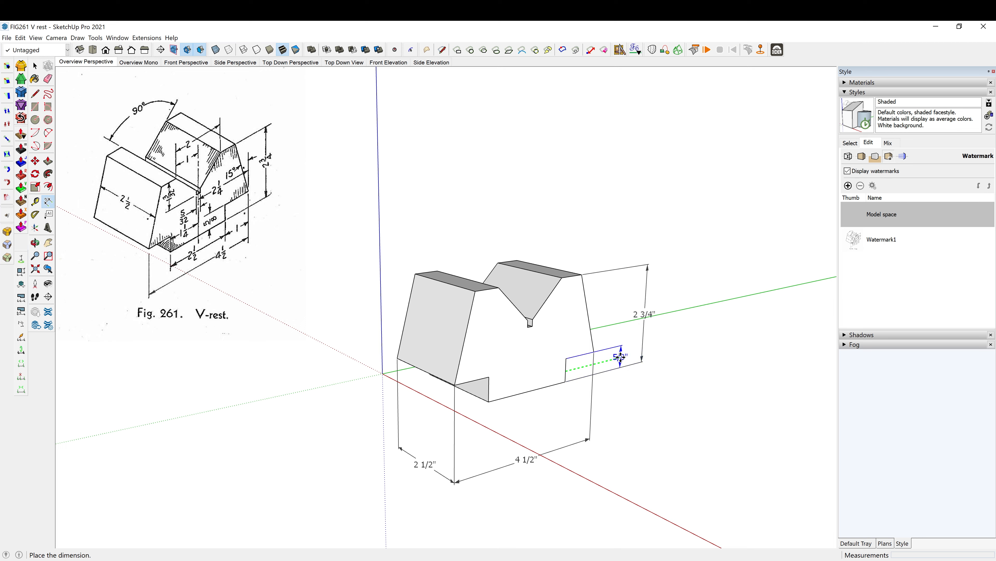
{"action": "left_click", "coordinate": [621, 355]}
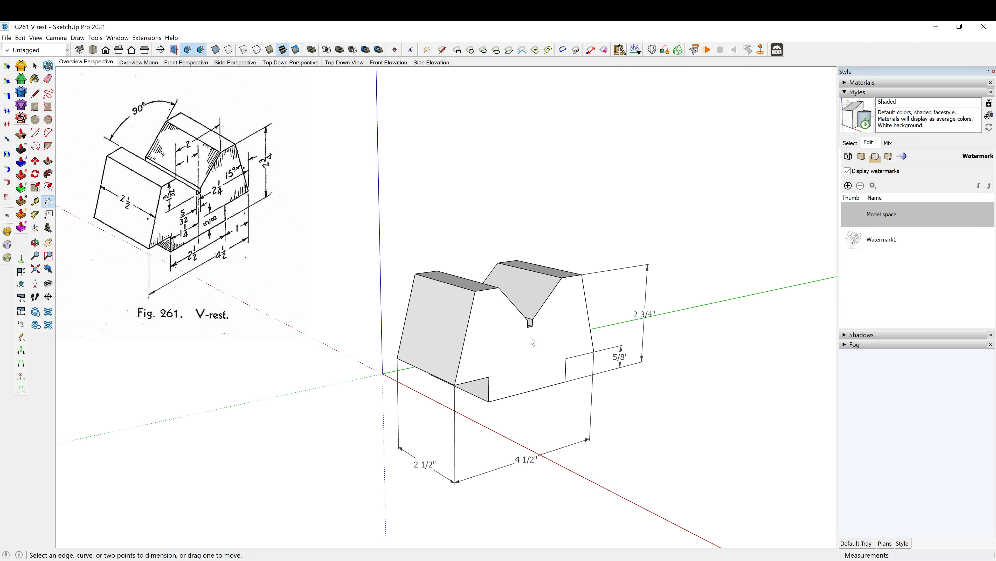
- Place a vertical guide 1 1/4" from the notch's vertical edge, passing through the midpoint of the slot's bottom edge
{"action": "mouse_move", "coordinate": [533, 341]}
{"action": "middle_mouse_down"}
{"action": "mouse_move", "coordinate": [528, 330]}
{"action": "mouse_move", "coordinate": [519, 340]}
{"action": "mouse_move", "coordinate": [537, 337]}
{"action": "middle_mouse_up"}
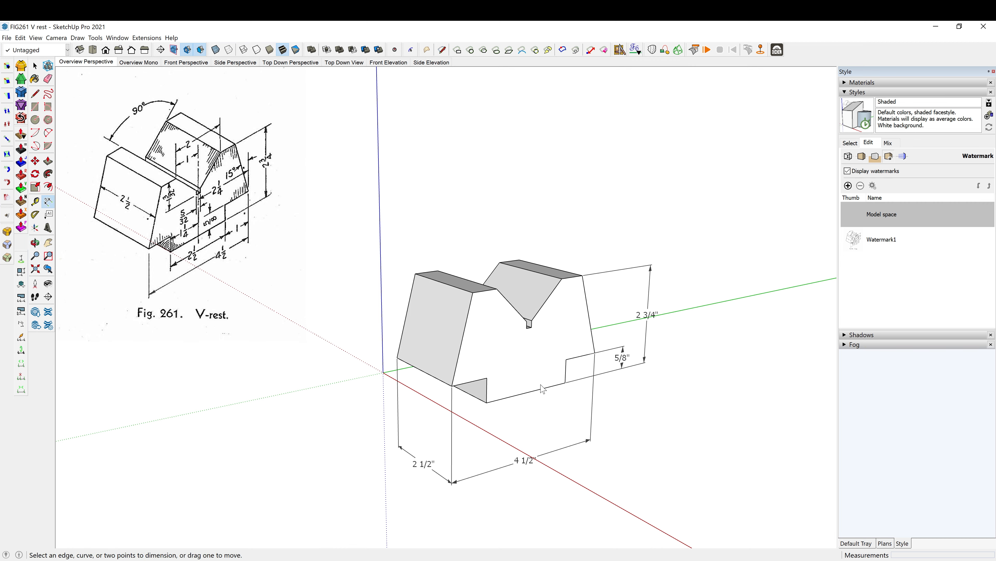
{"action": "key", "text": "t"}
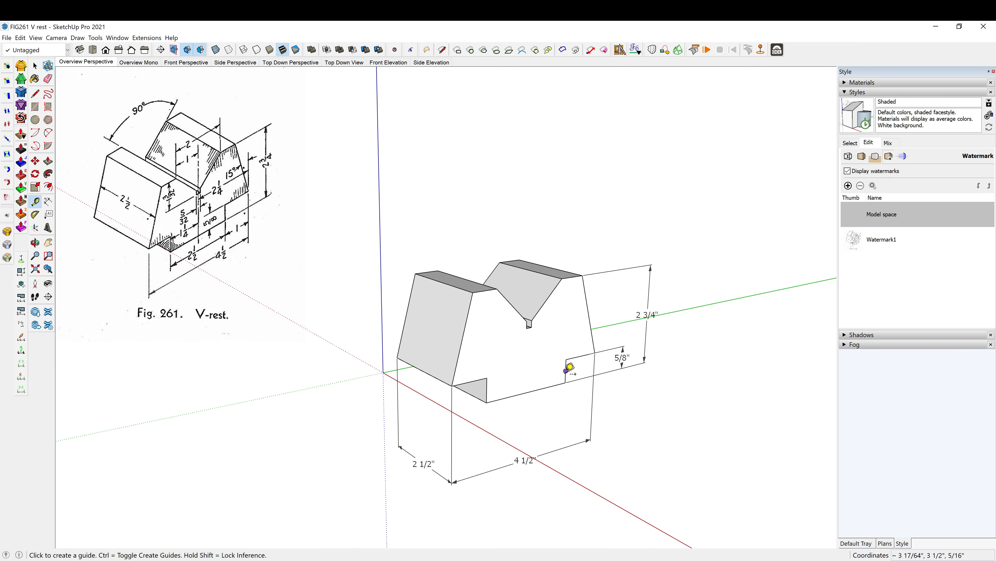
{"action": "left_click", "coordinate": [567, 370]}
{"action": "scroll", "coordinate": [536, 324], "scroll_direction": "up", "scroll_amount": 1}
{"action": "scroll", "coordinate": [536, 324], "scroll_direction": "up", "scroll_amount": 3}
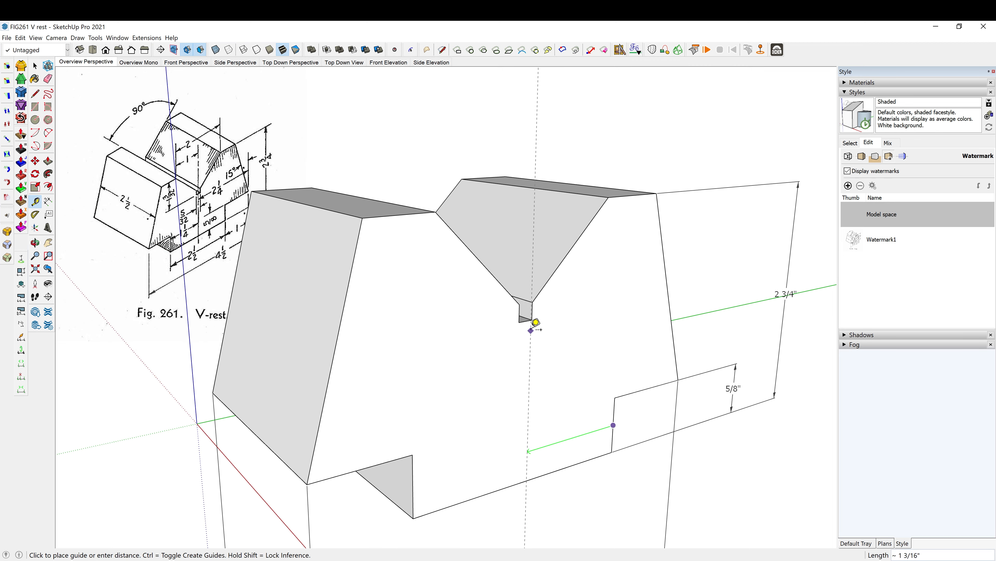
{"action": "left_click", "coordinate": [526, 321]}
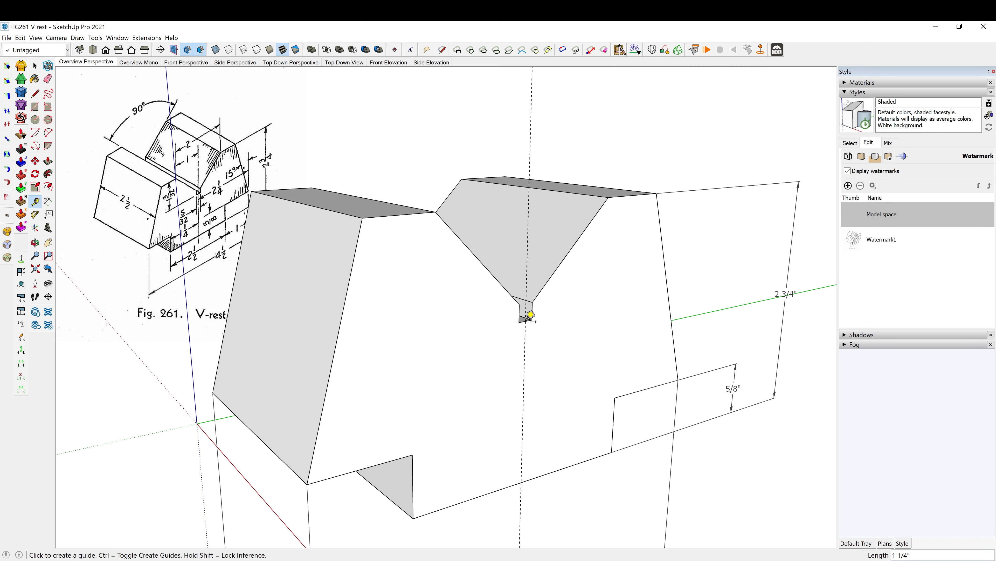
- Dimension the horizontal distance from the slot's centre to the block's outer lower corner, with the dimension line just below the slot
{"action": "scroll", "coordinate": [536, 325], "scroll_direction": "down", "scroll_amount": 3}
{"action": "middle_click_drag", "start_coordinate": [535, 326], "coordinate": [535, 334]}
{"action": "key", "text": "d"}
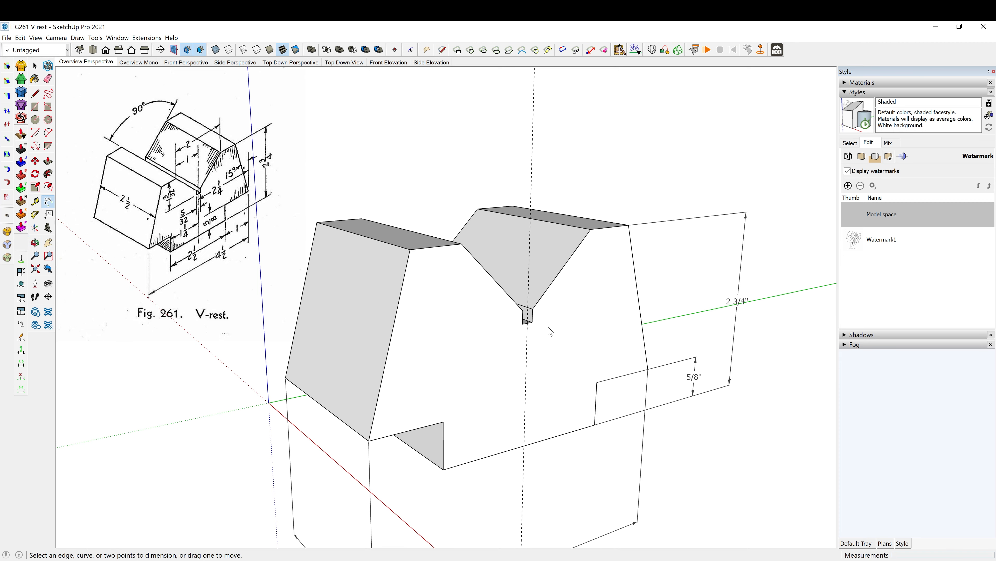
{"action": "scroll", "coordinate": [529, 329], "scroll_direction": "up", "scroll_amount": 2}
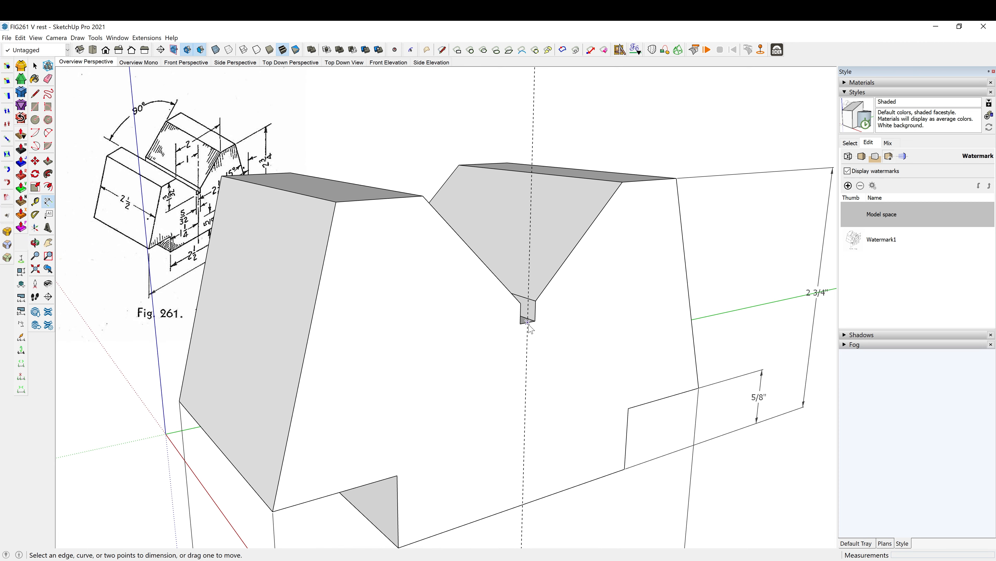
{"action": "left_click", "coordinate": [529, 322]}
{"action": "scroll", "coordinate": [528, 323], "scroll_direction": "down", "scroll_amount": 2}
{"action": "left_click", "coordinate": [653, 370]}
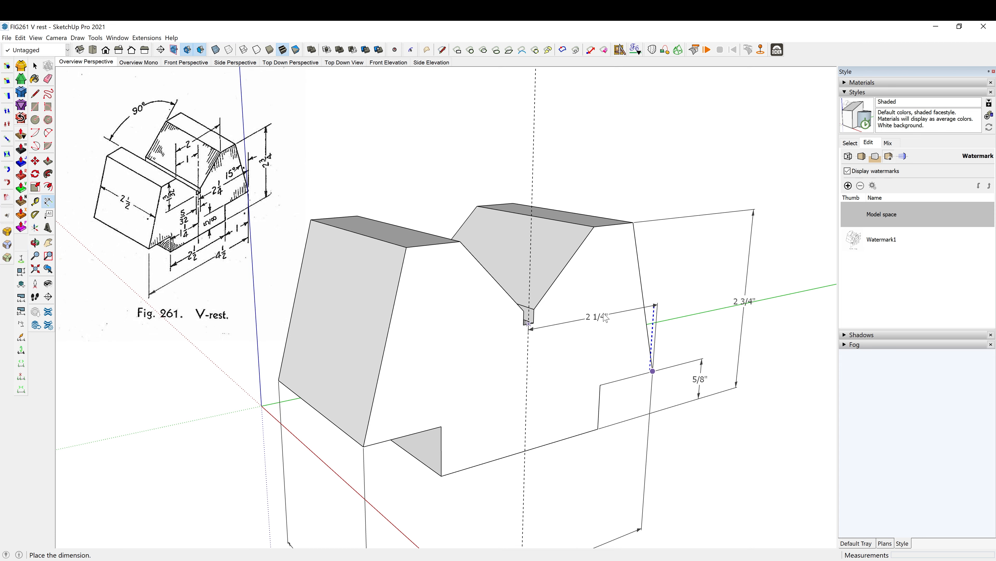
{"action": "left_click", "coordinate": [632, 318]}
{"action": "mouse_move", "coordinate": [600, 324]}
{"action": "left_mouse_down"}
{"action": "mouse_move", "coordinate": [598, 354]}
{"action": "mouse_move", "coordinate": [608, 340]}
{"action": "left_mouse_up"}
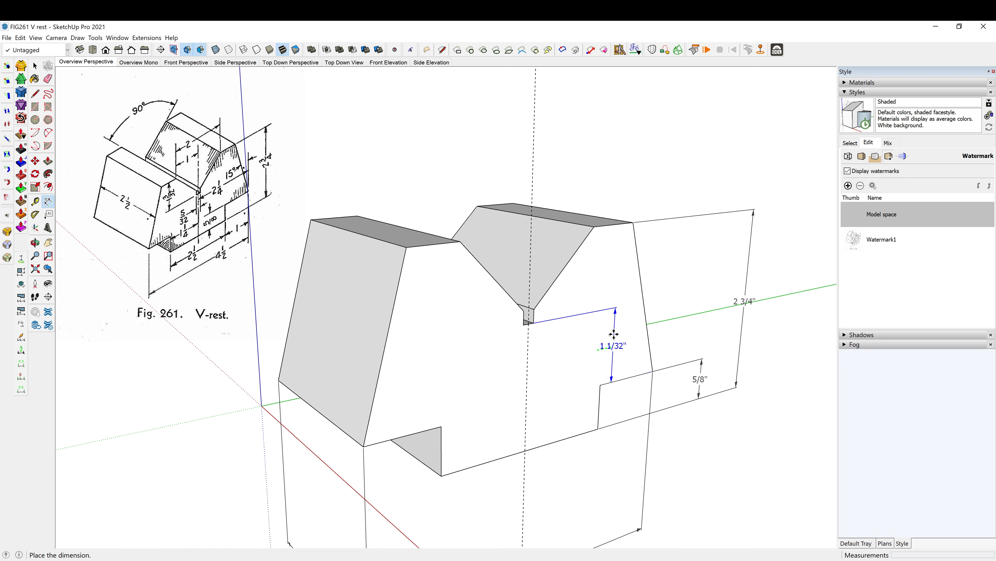
{"action": "left_click", "coordinate": [589, 336]}
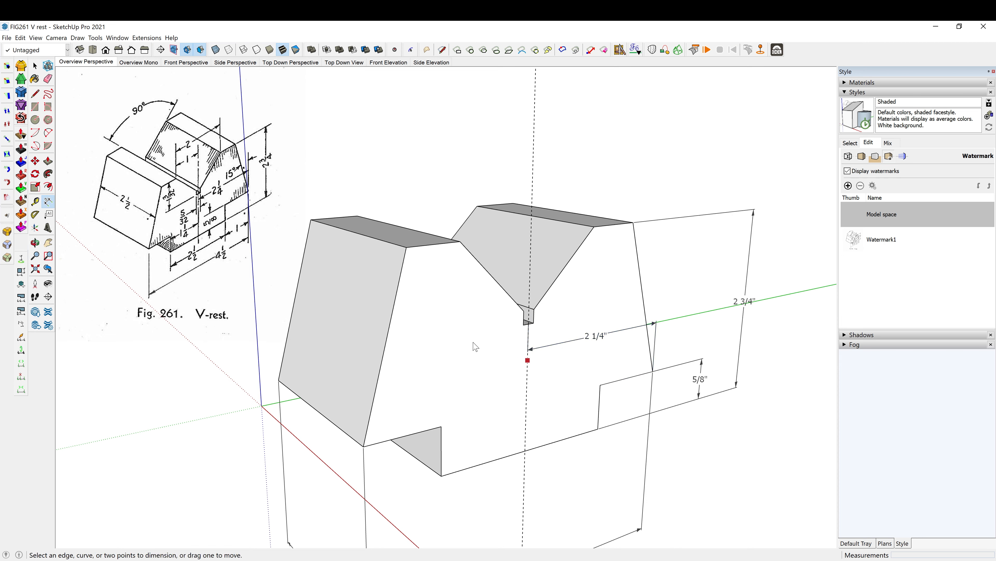
- Dimension the vertical depth from the V-groove's upper front corner to the slot's bottom, with the dimension line on the front face beside the groove
{"action": "left_click", "coordinate": [460, 241]}
{"action": "left_click", "coordinate": [524, 324]}
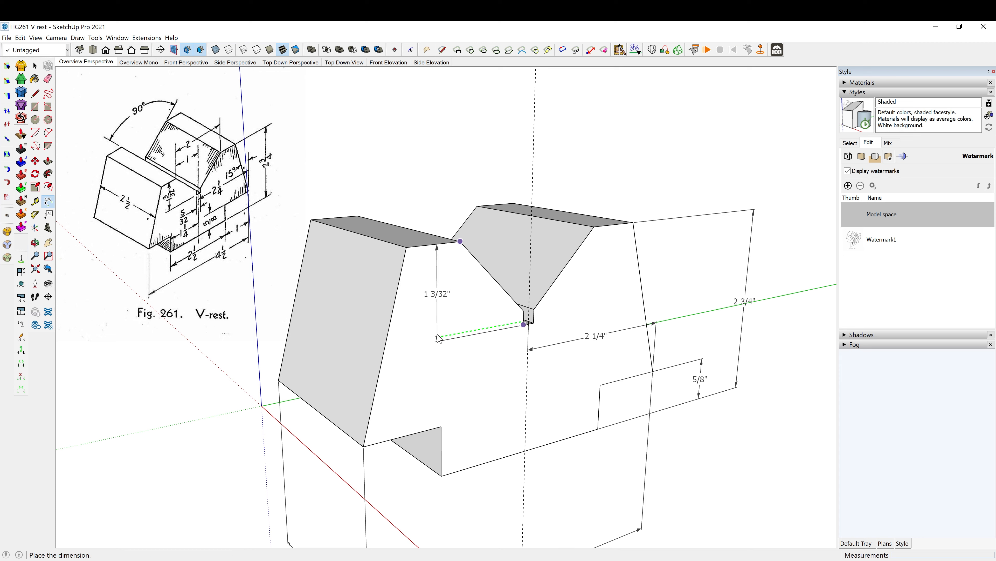
{"action": "left_click", "coordinate": [438, 339]}
- Dimension the slot's width just below its bottom edge and position the dimension text outside the extension lines, on the side away from the 2 1/4" dimension
{"action": "left_click", "coordinate": [526, 330]}
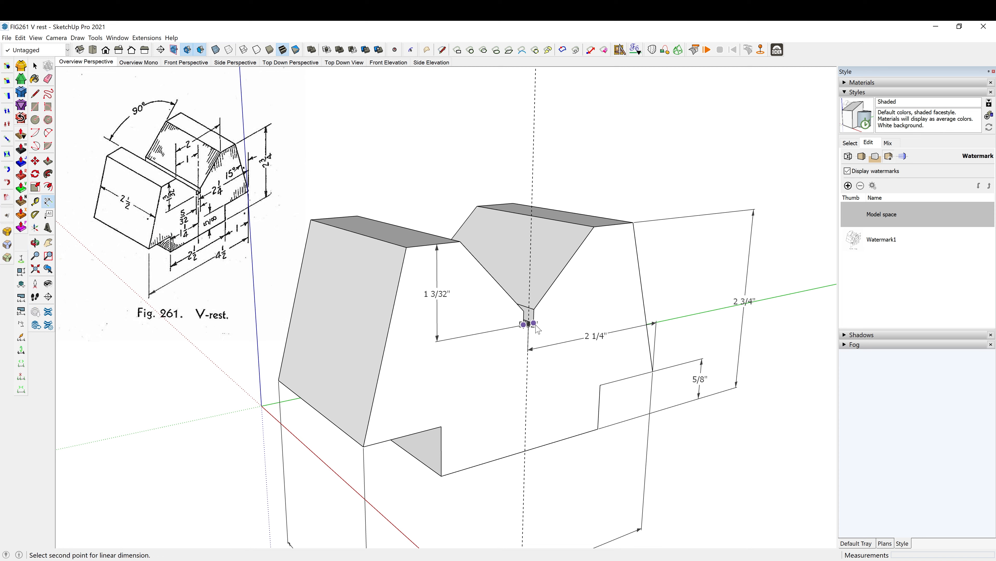
{"action": "left_click", "coordinate": [536, 324]}
{"action": "right_click", "coordinate": [529, 337]}
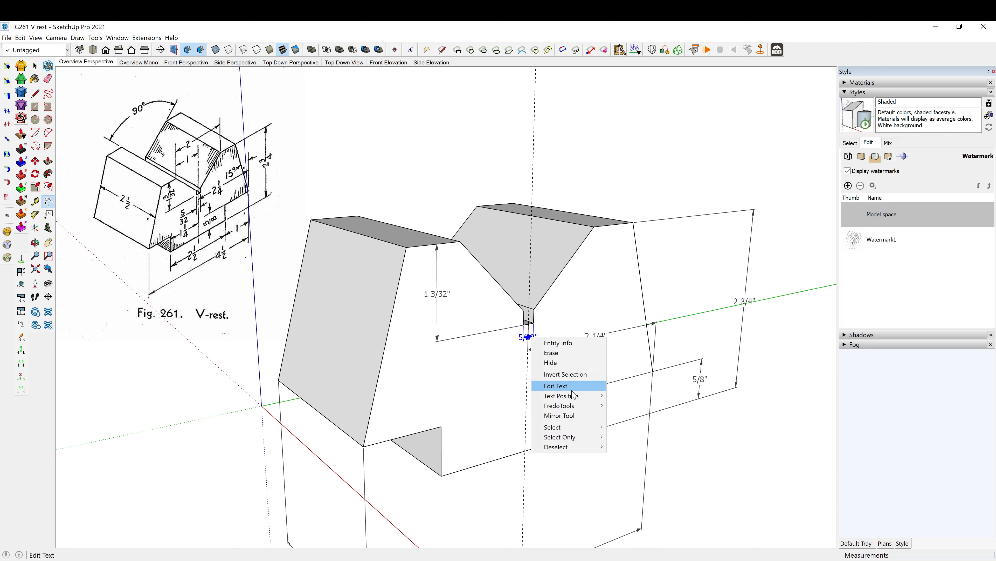
{"action": "mouse_move", "coordinate": [557, 392]}
{"action": "left_click", "coordinate": [641, 393]}
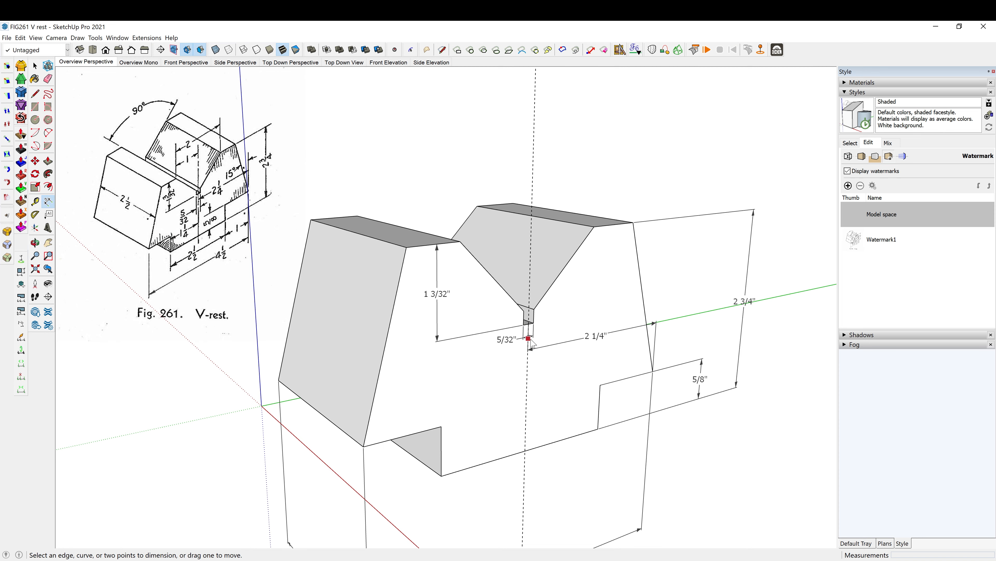
{"action": "left_click_drag", "start_coordinate": [534, 337], "coordinate": [602, 358]}
{"action": "key", "text": "space"}
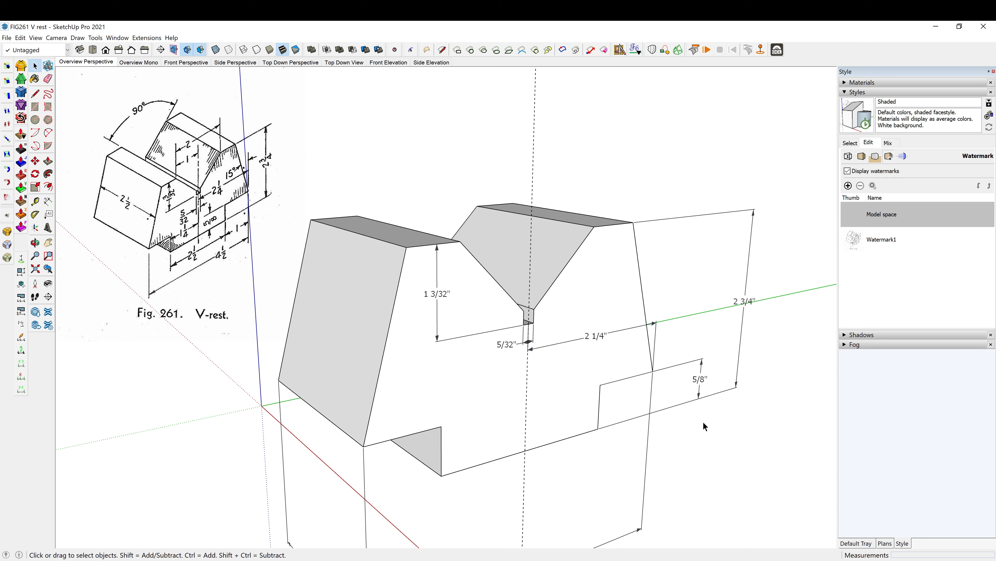
- Move the 2 1/4" slot-centre dimension about 11/64" farther down, clear of the slot width dimension
{"action": "key", "text": "m"}
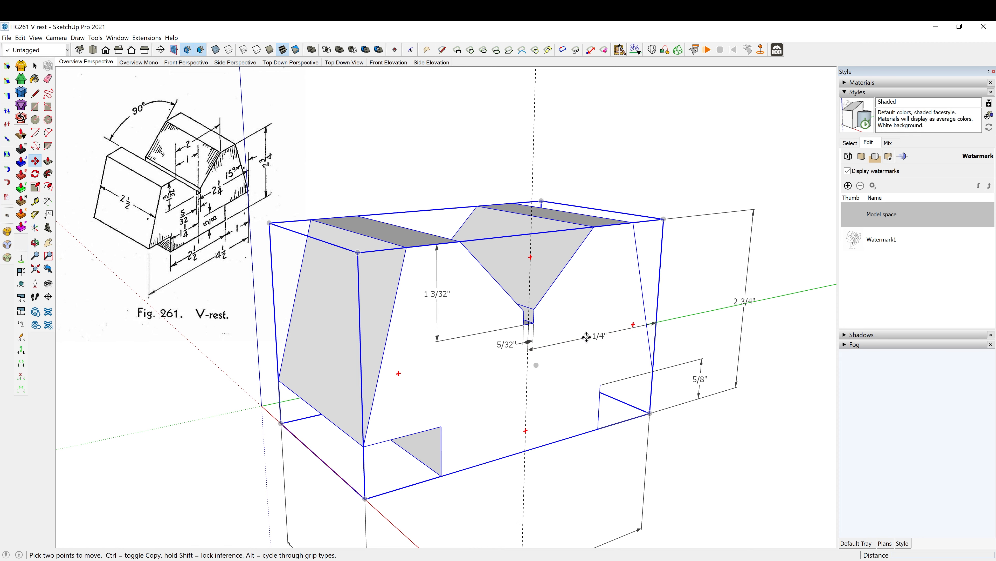
{"action": "left_click", "coordinate": [595, 338]}
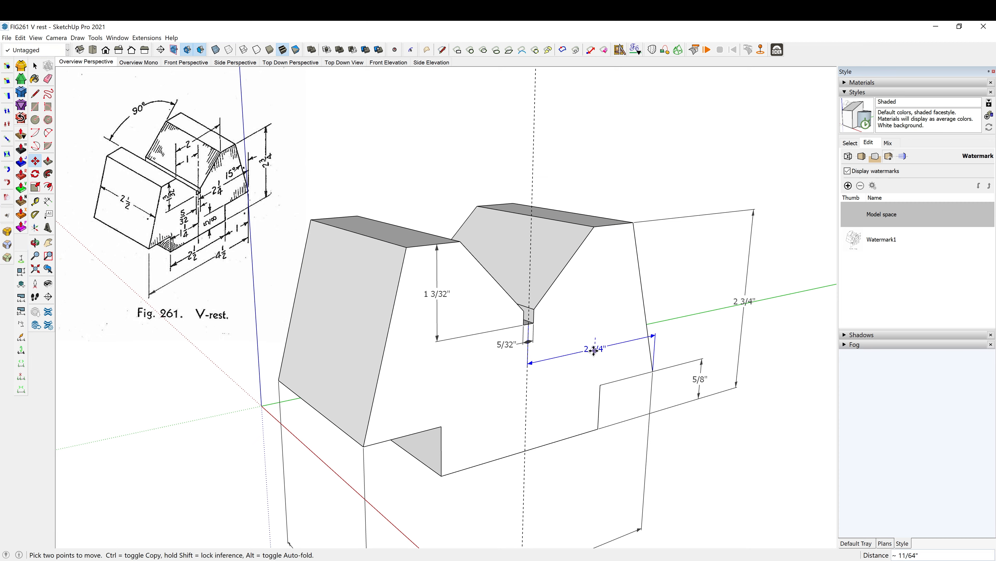
{"action": "left_click", "coordinate": [593, 350]}
{"action": "key", "text": "space"}
- Dimension the horizontal distance from the V-groove's upper front corner to the slot's centre at the guide, with the dimension line above the block
{"action": "scroll", "coordinate": [520, 290], "scroll_direction": "down", "scroll_amount": 3}
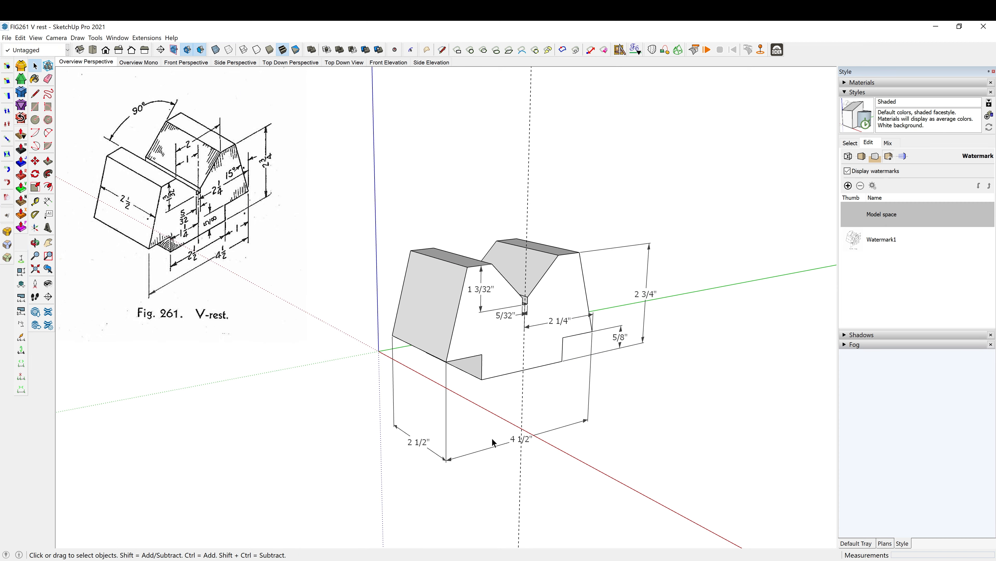
{"action": "scroll", "coordinate": [491, 438], "scroll_direction": "up", "scroll_amount": 3}
{"action": "middle_click_drag", "start_coordinate": [489, 434], "coordinate": [523, 423]}
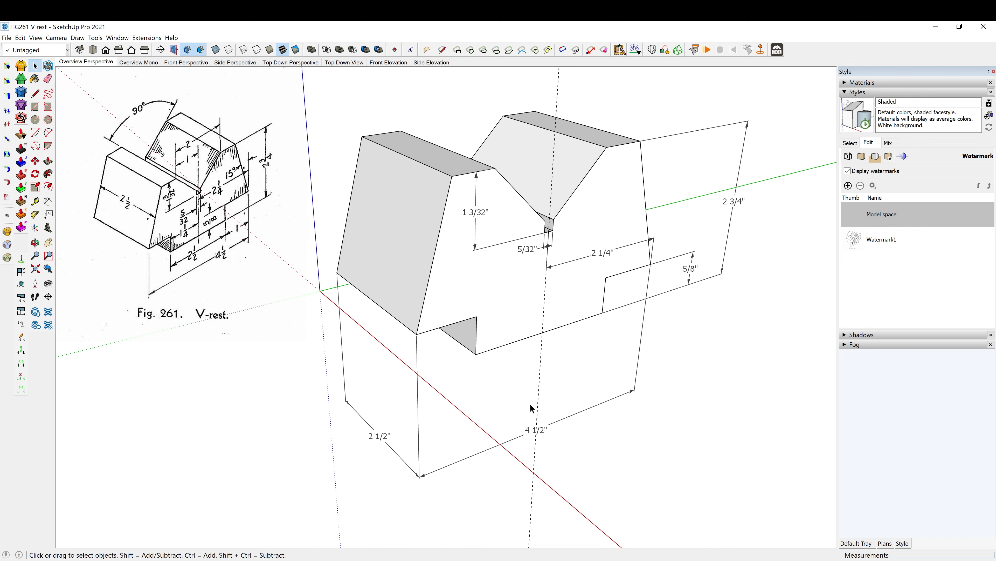
{"action": "key", "text": "d"}
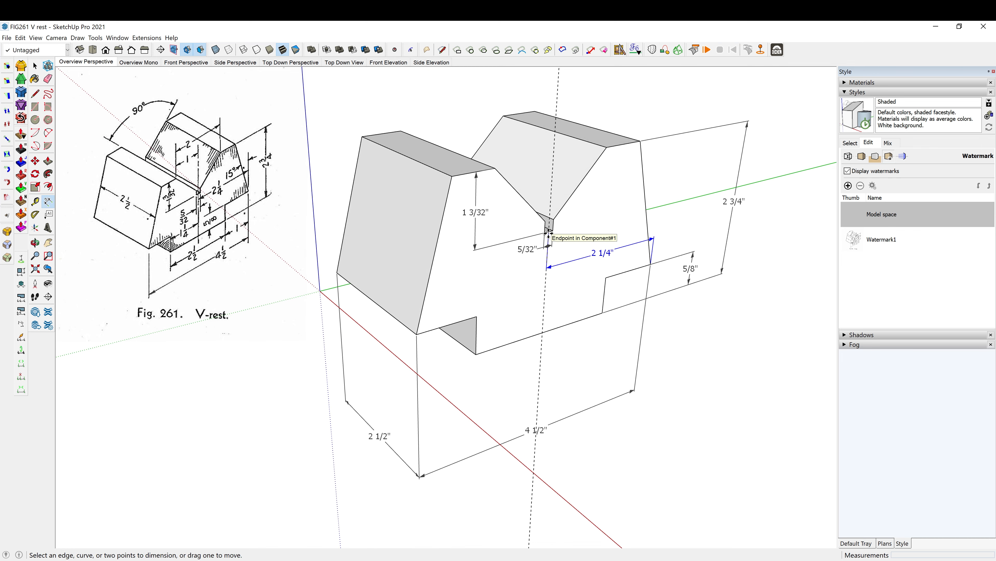
{"action": "scroll", "coordinate": [552, 233], "scroll_direction": "up", "scroll_amount": 1}
{"action": "scroll", "coordinate": [551, 233], "scroll_direction": "up", "scroll_amount": 1}
{"action": "scroll", "coordinate": [549, 234], "scroll_direction": "up", "scroll_amount": 3}
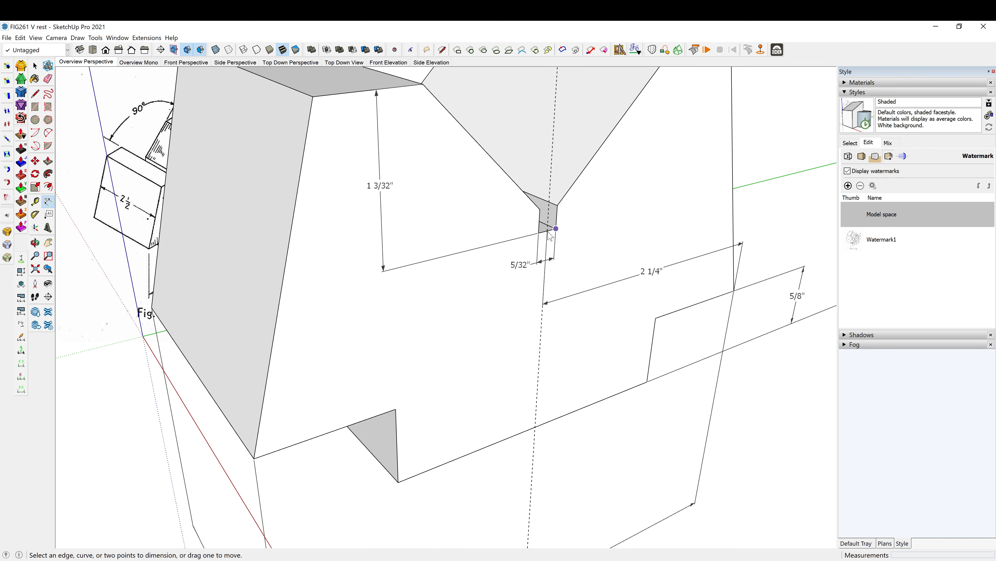
{"action": "scroll", "coordinate": [518, 208], "scroll_direction": "down", "scroll_amount": 4}
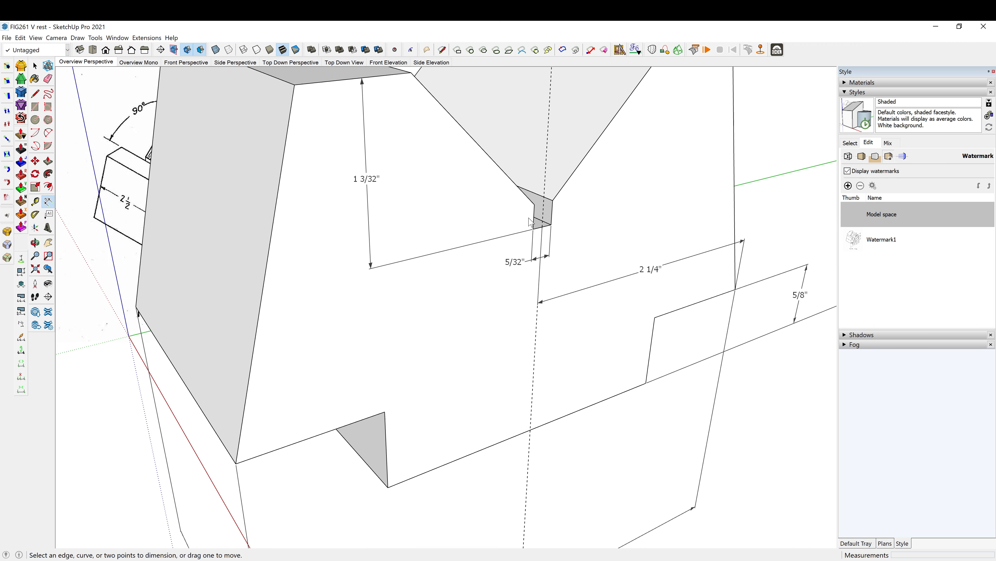
{"action": "left_click", "coordinate": [457, 128]}
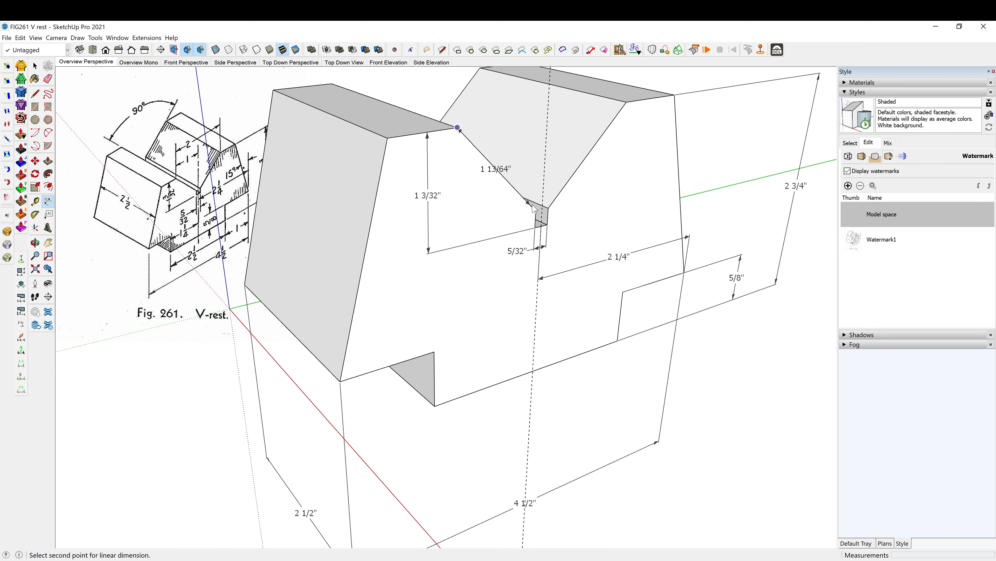
{"action": "scroll", "coordinate": [541, 224], "scroll_direction": "up", "scroll_amount": 3}
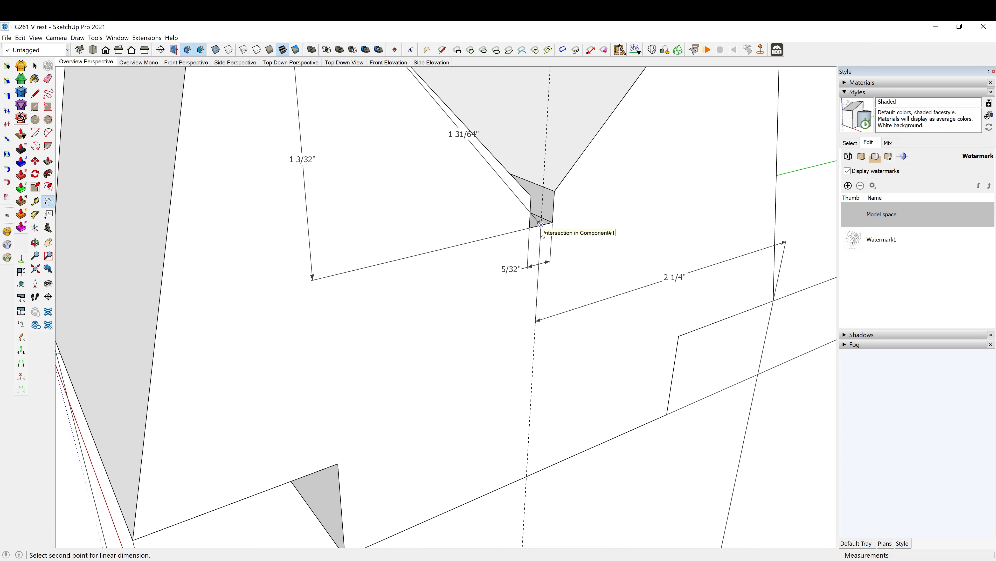
{"action": "left_click", "coordinate": [541, 224]}
{"action": "scroll", "coordinate": [540, 225], "scroll_direction": "down", "scroll_amount": 4}
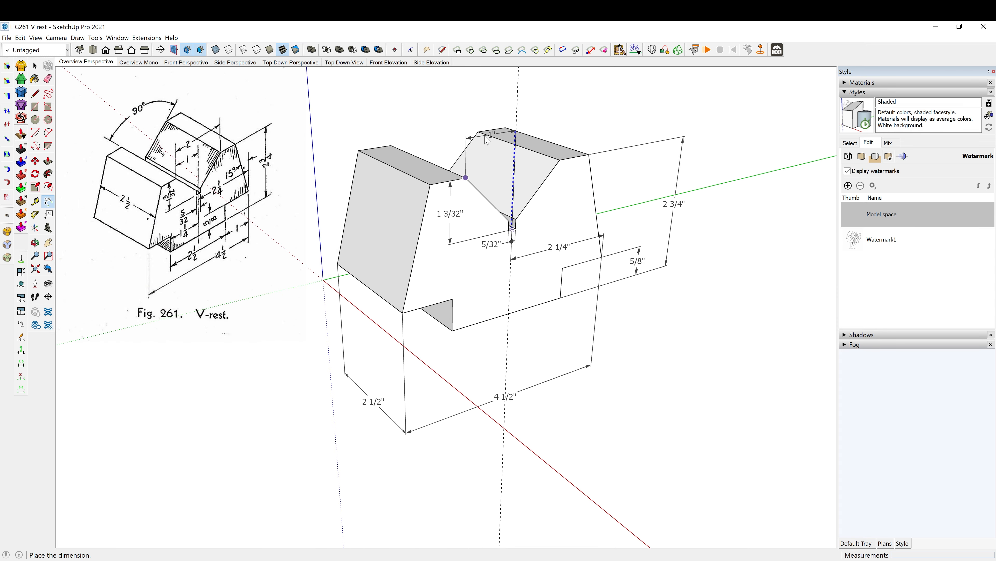
{"action": "left_click", "coordinate": [491, 125]}
- Dimension the V-groove's full top width between its two upper front corners, placed above the half-width dimension
{"action": "middle_click_drag", "start_coordinate": [491, 125], "coordinate": [626, 189]}
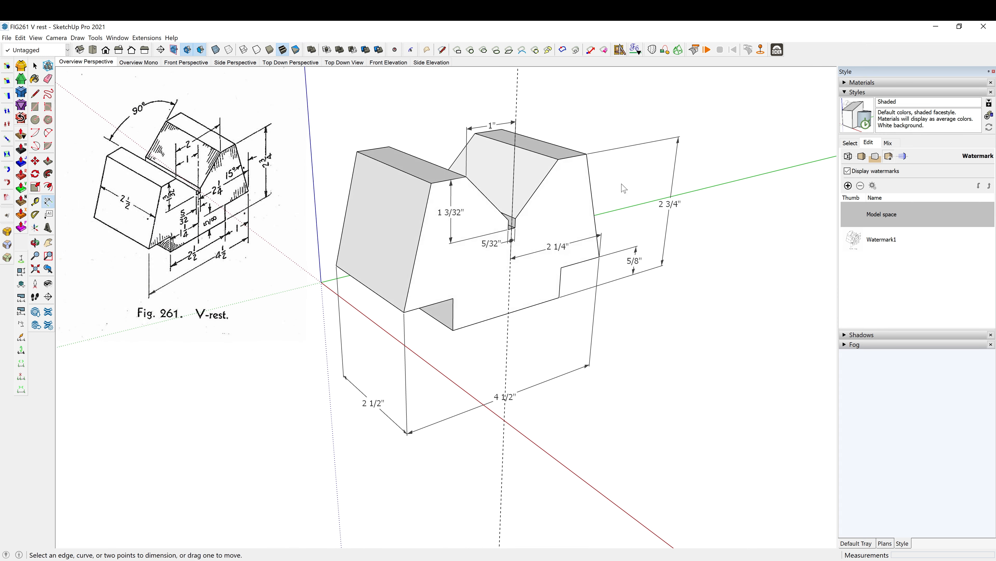
{"action": "scroll", "coordinate": [471, 200], "scroll_direction": "up", "scroll_amount": 2}
{"action": "middle_click_drag", "start_coordinate": [470, 200], "coordinate": [477, 171]}
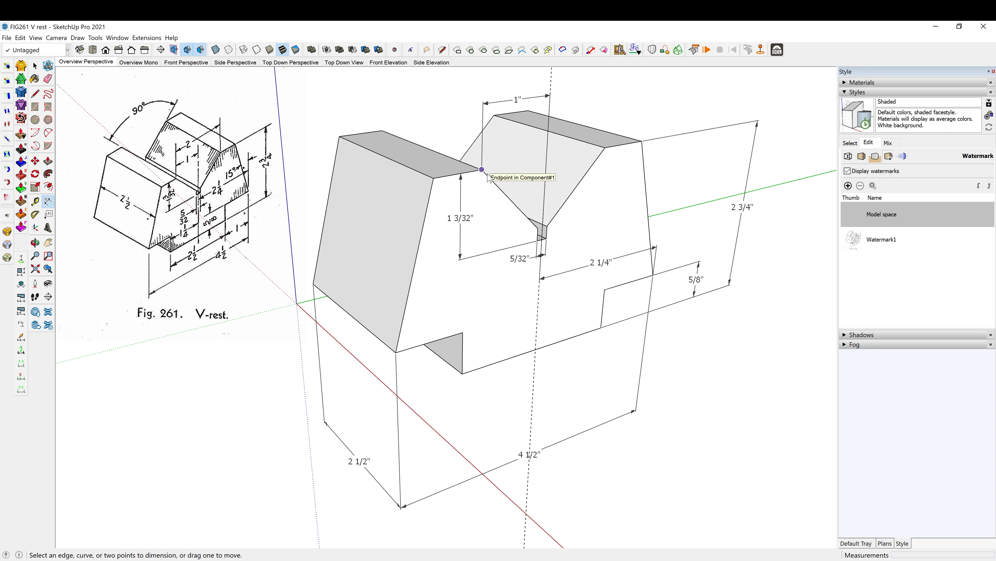
{"action": "left_click", "coordinate": [482, 170]}
{"action": "left_click", "coordinate": [606, 148]}
{"action": "scroll", "coordinate": [605, 149], "scroll_direction": "down", "scroll_amount": 2}
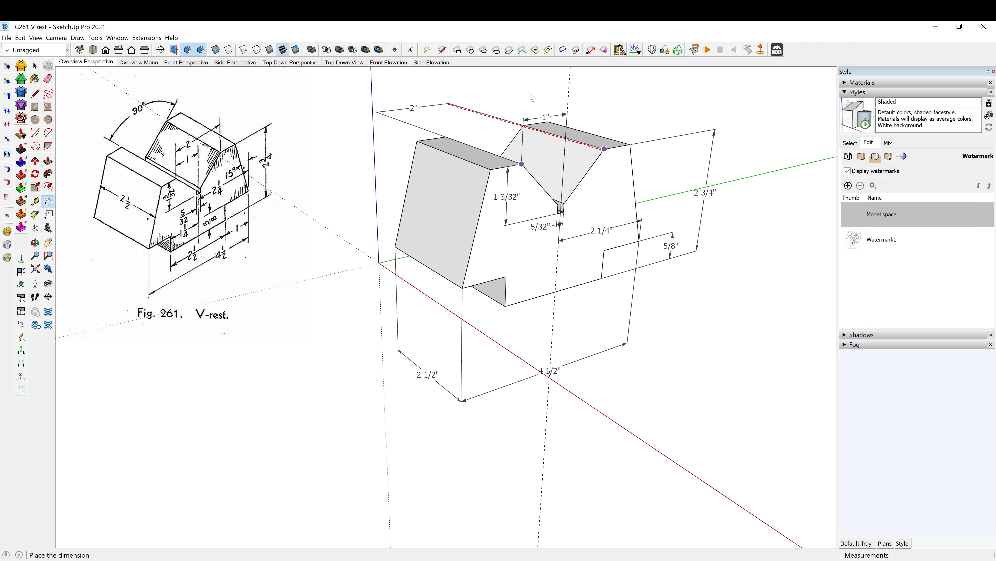
{"action": "left_click", "coordinate": [594, 90]}
- Dimension the width of the block's base between the two bottom notches, placed between the block and the overall length dimension
{"action": "middle_click_drag", "start_coordinate": [577, 169], "coordinate": [589, 195]}
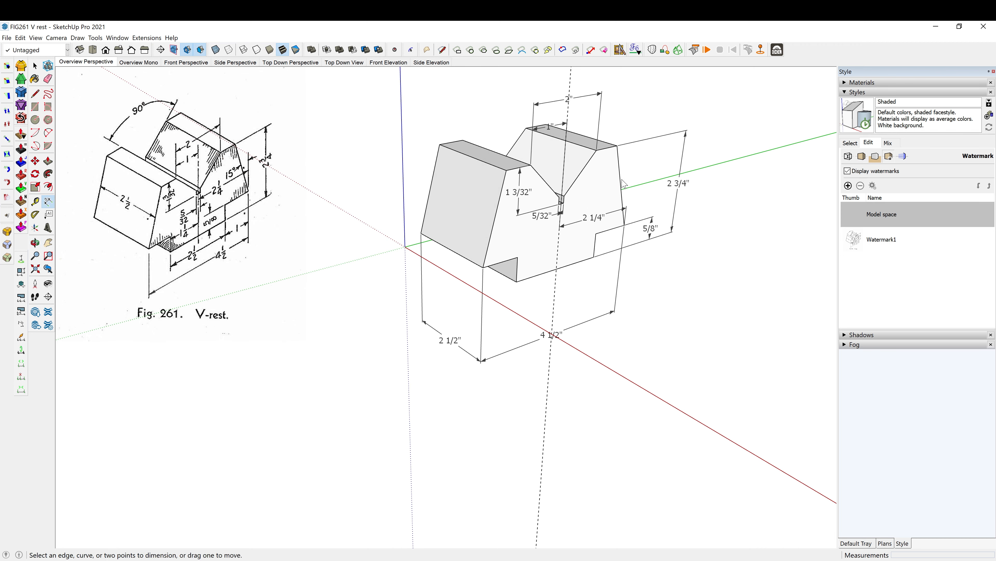
{"action": "scroll", "coordinate": [665, 133], "scroll_direction": "up", "scroll_amount": 1}
{"action": "scroll", "coordinate": [640, 143], "scroll_direction": "up", "scroll_amount": 1}
{"action": "middle_click_drag", "start_coordinate": [631, 138], "coordinate": [645, 158]}
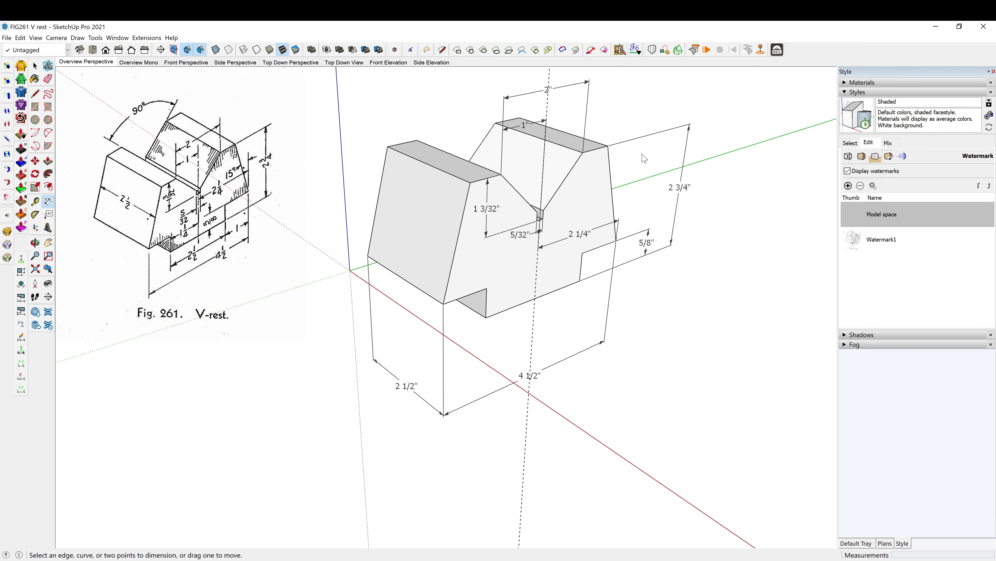
{"action": "left_click", "coordinate": [486, 318]}
{"action": "left_click", "coordinate": [581, 281]}
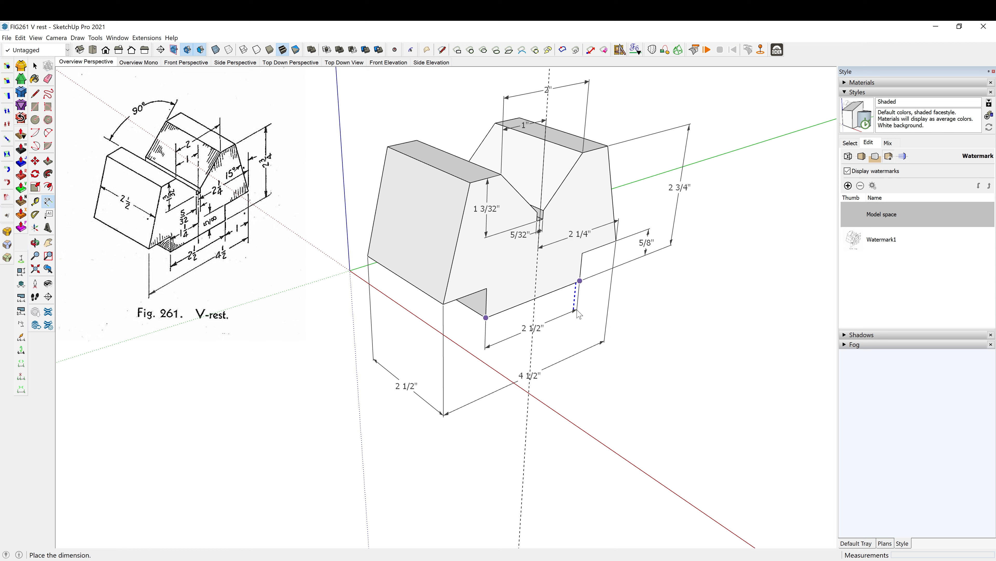
{"action": "left_click", "coordinate": [579, 321]}
- Erase the vertical dashed guide through the slot's centre
{"action": "key", "text": "e"}
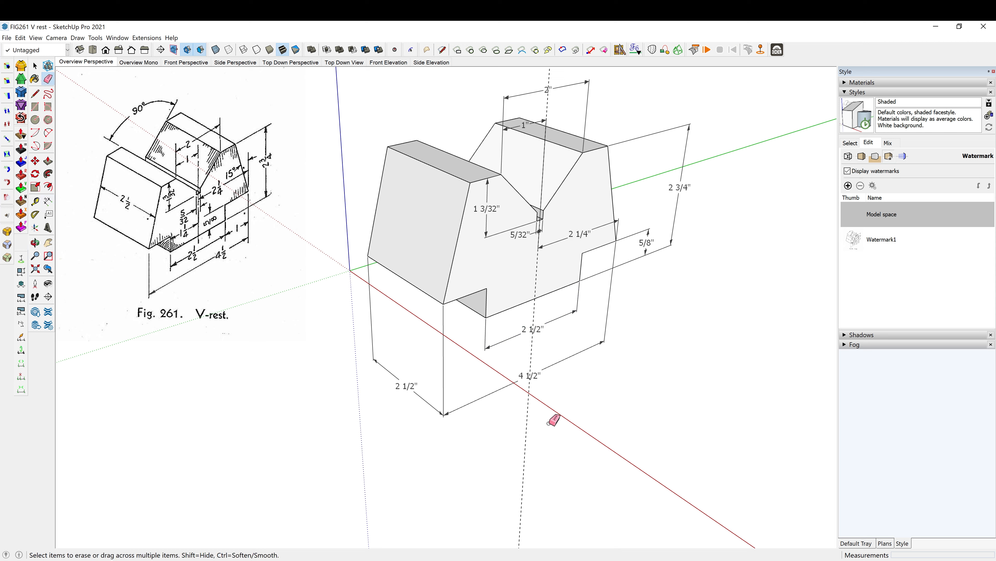
{"action": "left_click", "coordinate": [523, 429]}
{"action": "scroll", "coordinate": [395, 110], "scroll_direction": "up", "scroll_amount": 2}
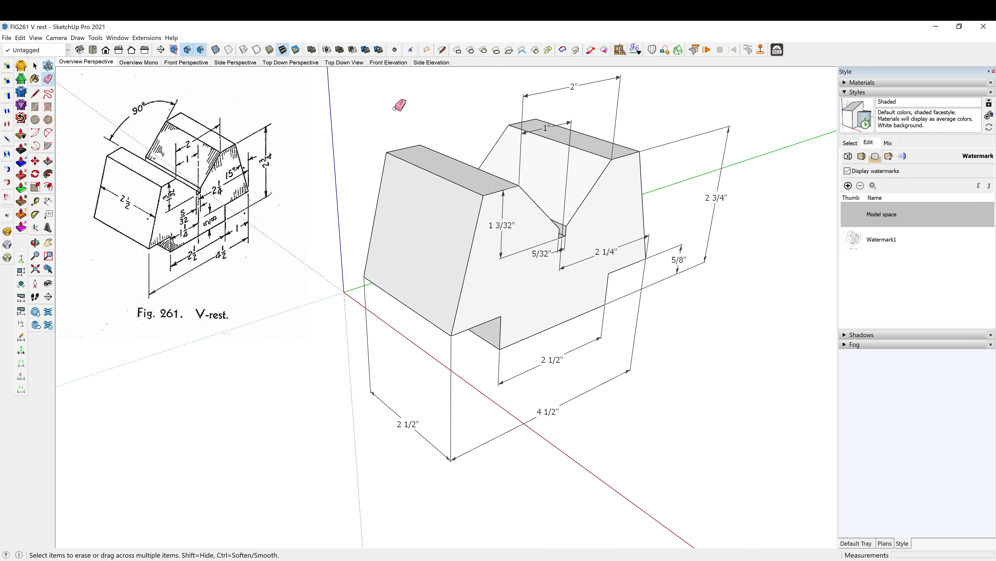
{"action": "middle_click_drag", "start_coordinate": [458, 158], "coordinate": [430, 128]}
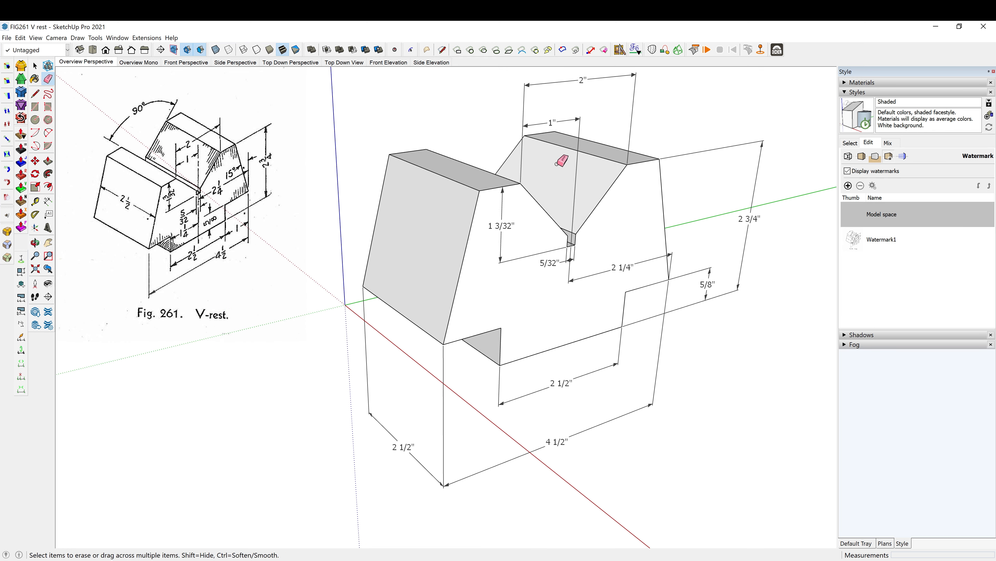
{"action": "scroll", "coordinate": [600, 218], "scroll_direction": "down", "scroll_amount": 2}
{"action": "scroll", "coordinate": [647, 128], "scroll_direction": "down", "scroll_amount": 1}
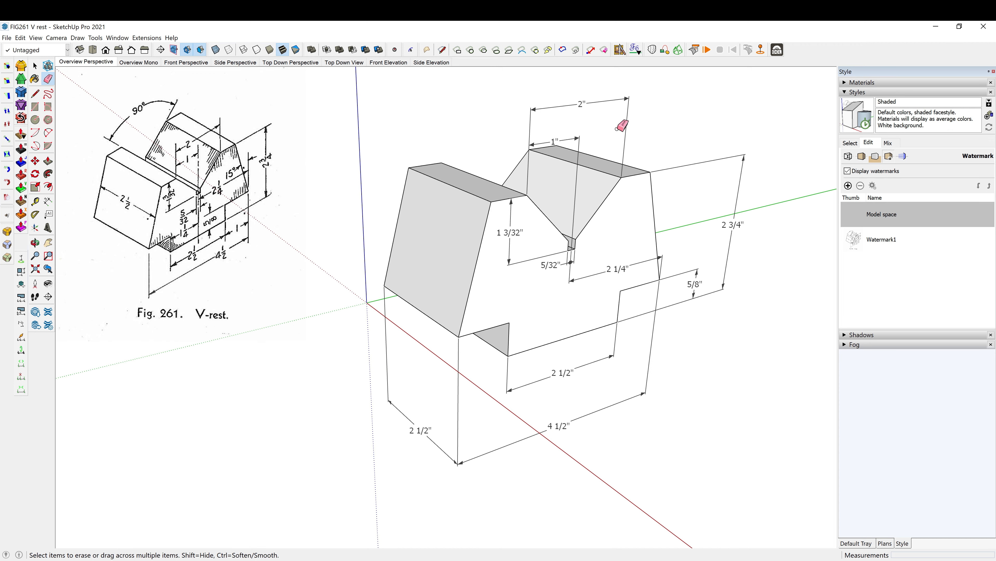
{"action": "key", "text": "space"}
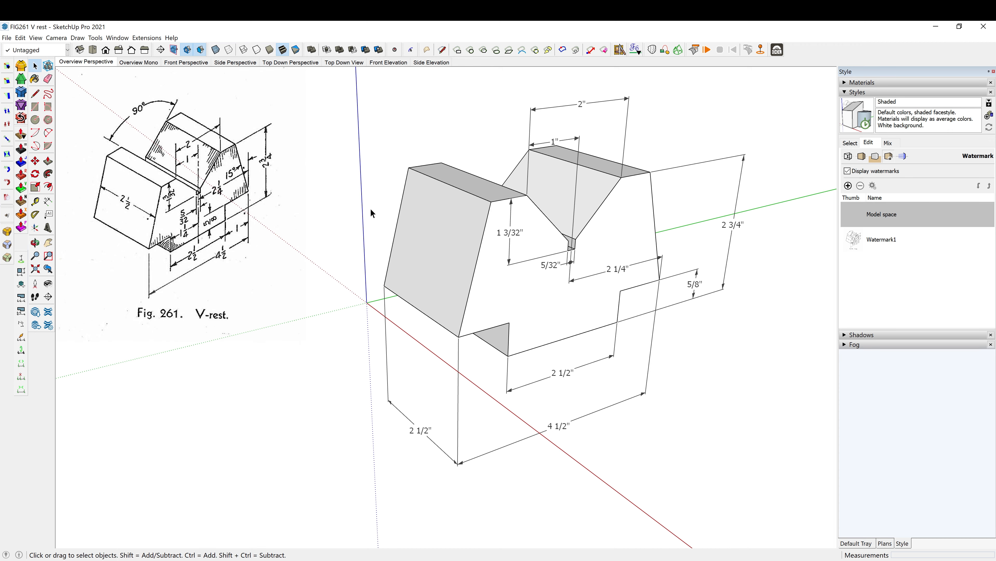